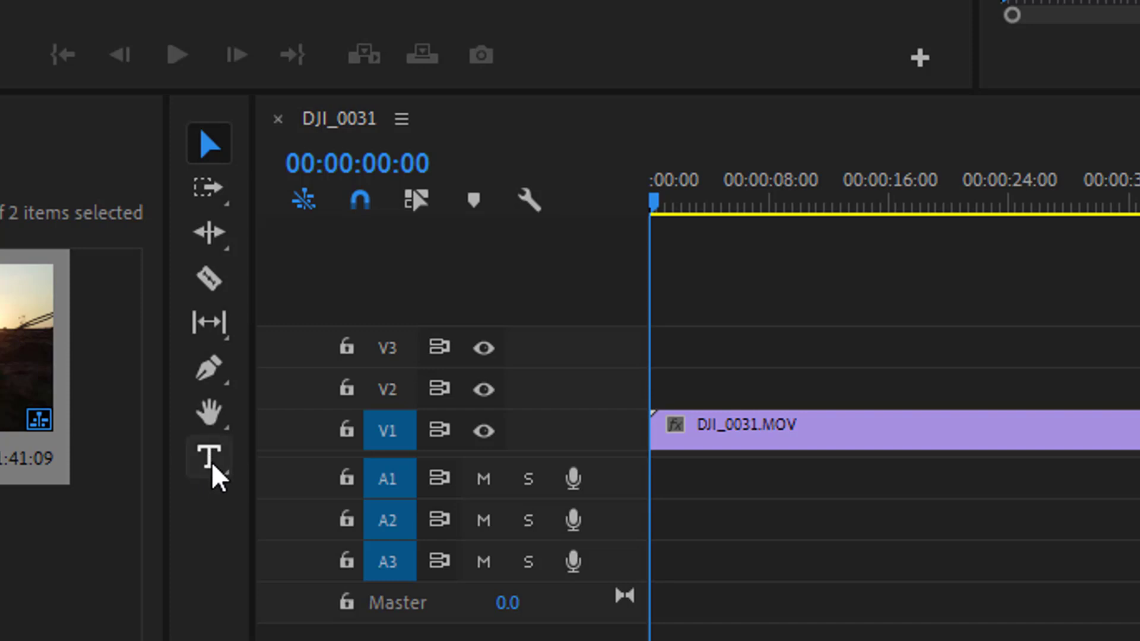
- Choose the horizontal Type Tool from the Type flyout, with the sunset clip selected
left_click(214, 466)
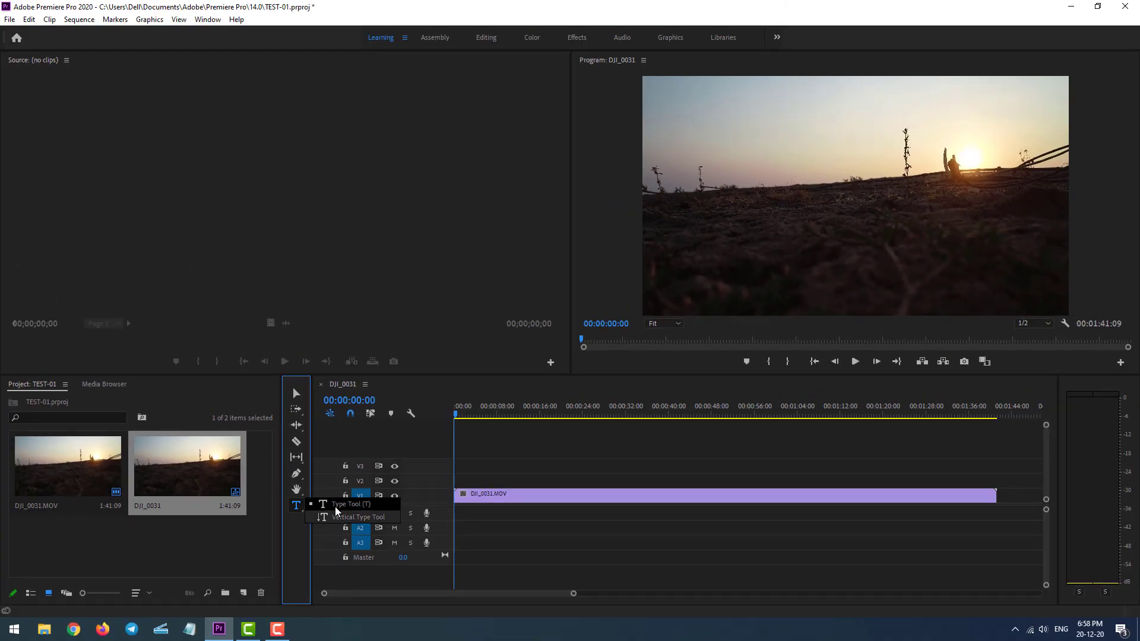
left_click(335, 505)
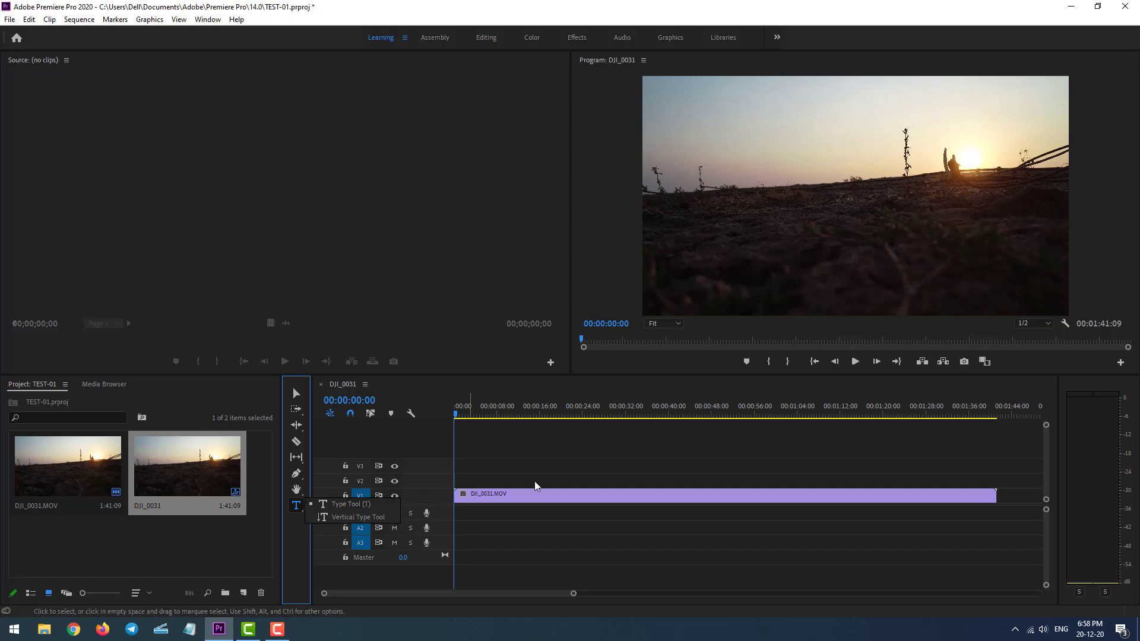
left_click(596, 500)
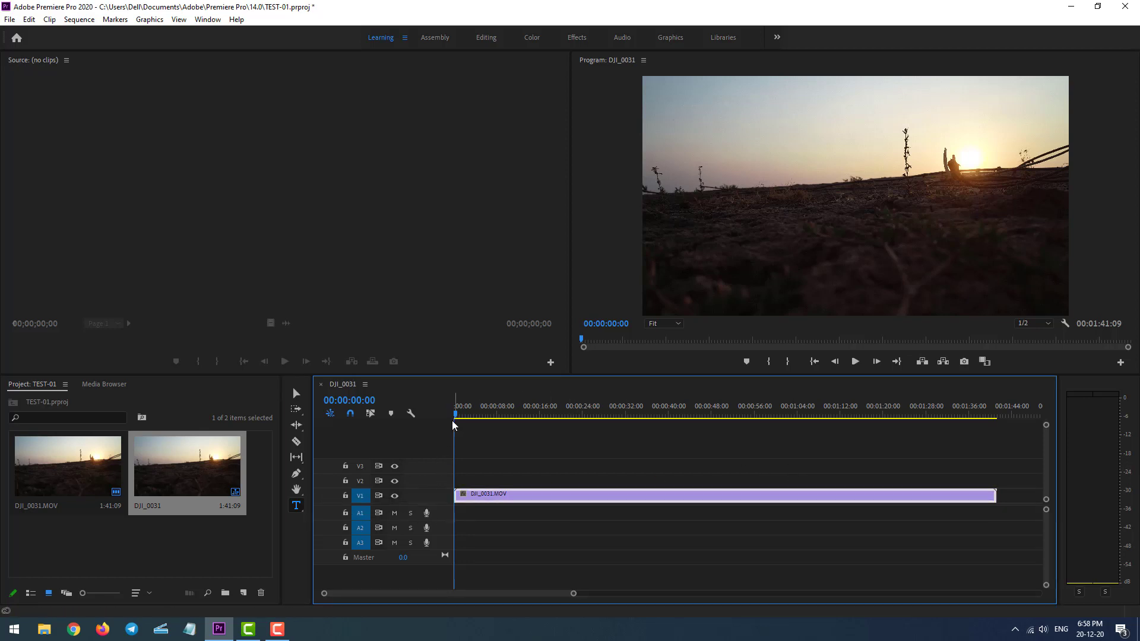
left_click(298, 507)
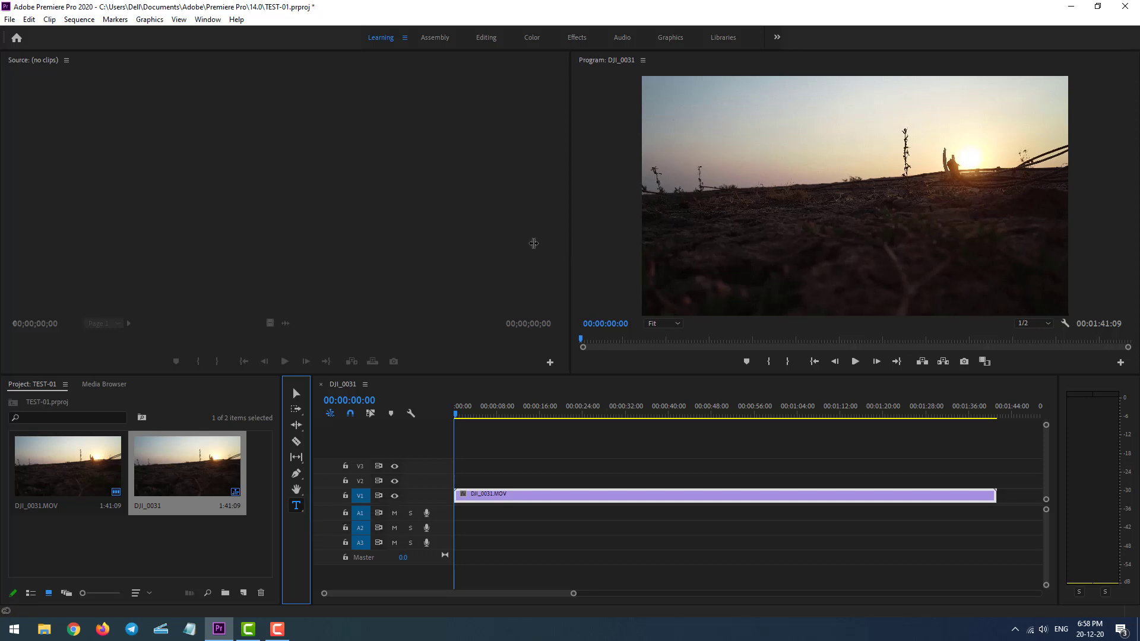
- In a widened Program monitor, type a white H at upper left, then enlarge and reposition it
left_click_drag(569, 254, 452, 255)
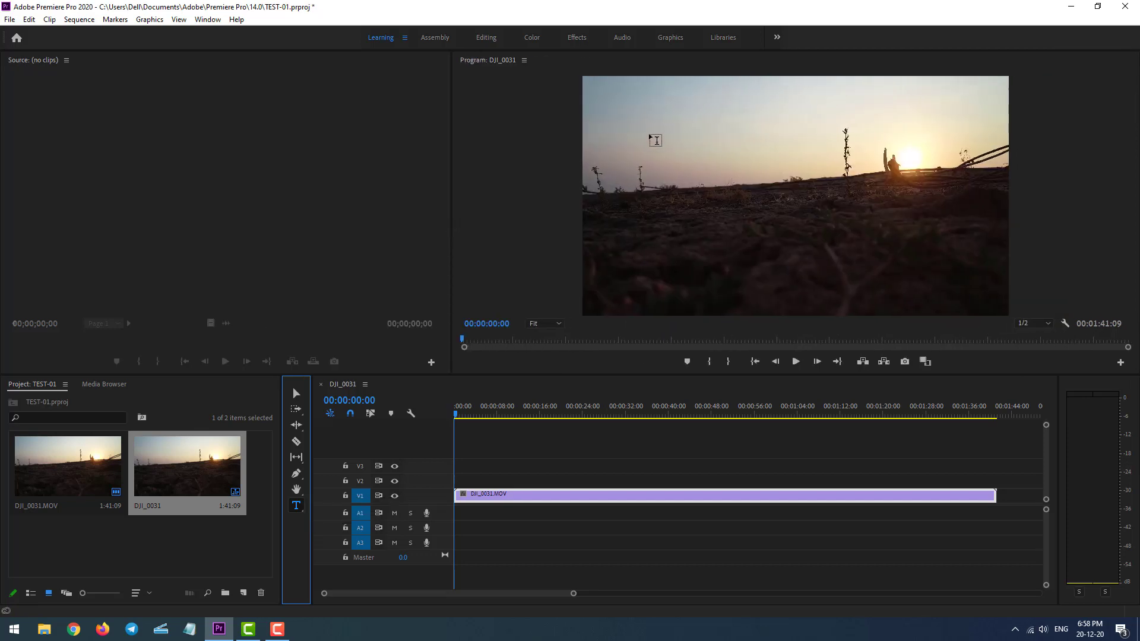
left_click(637, 109)
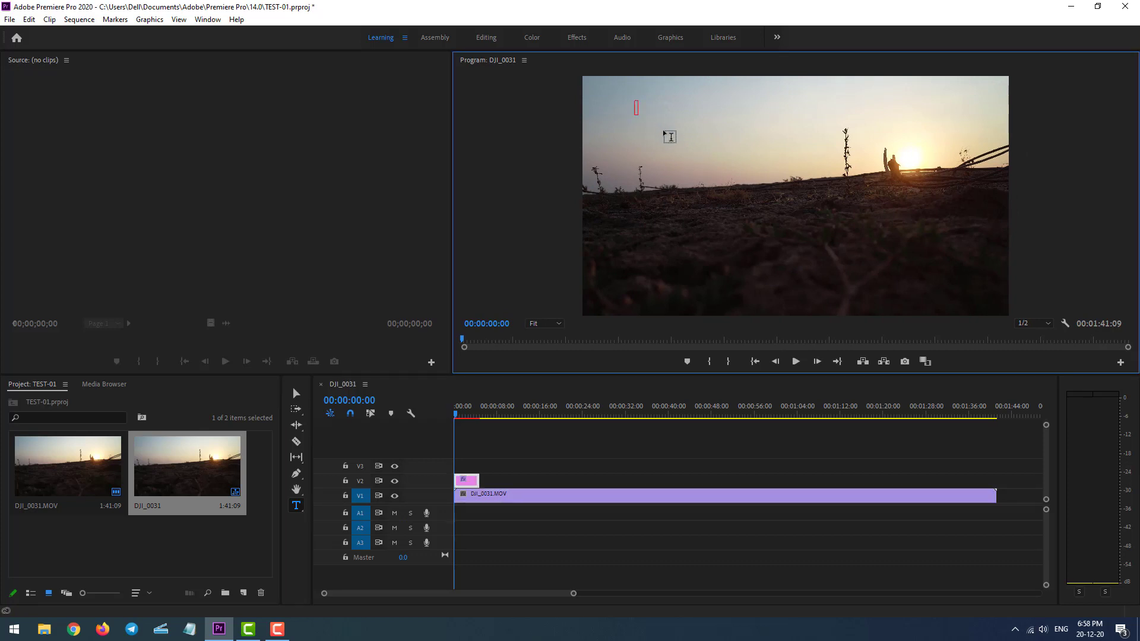
type("H")
left_click(298, 397)
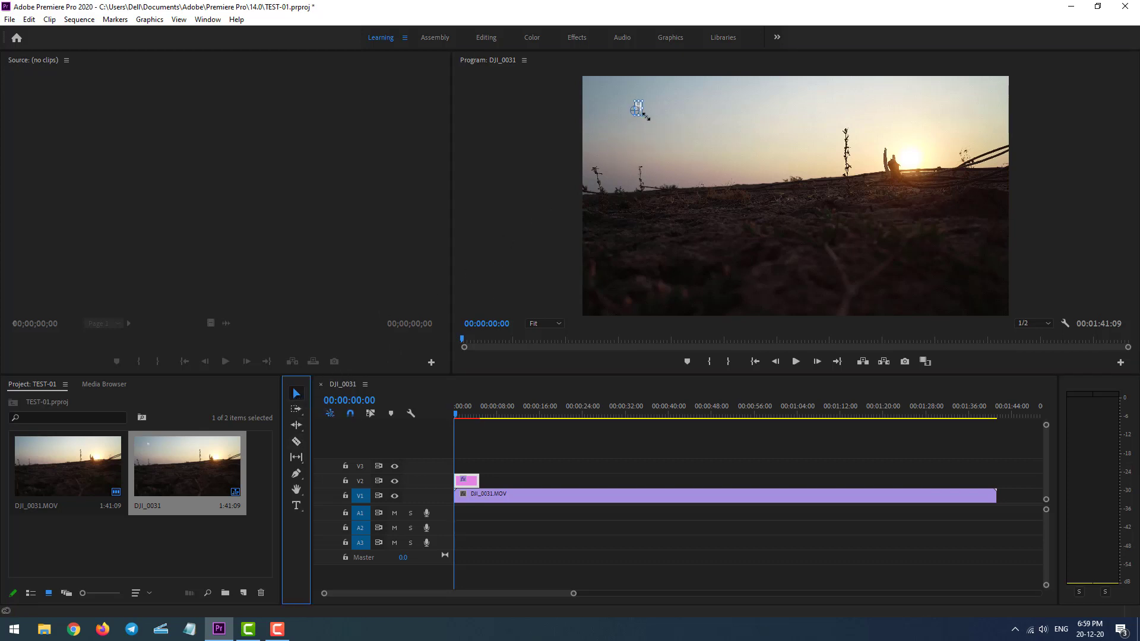
left_click_drag(643, 116, 686, 156)
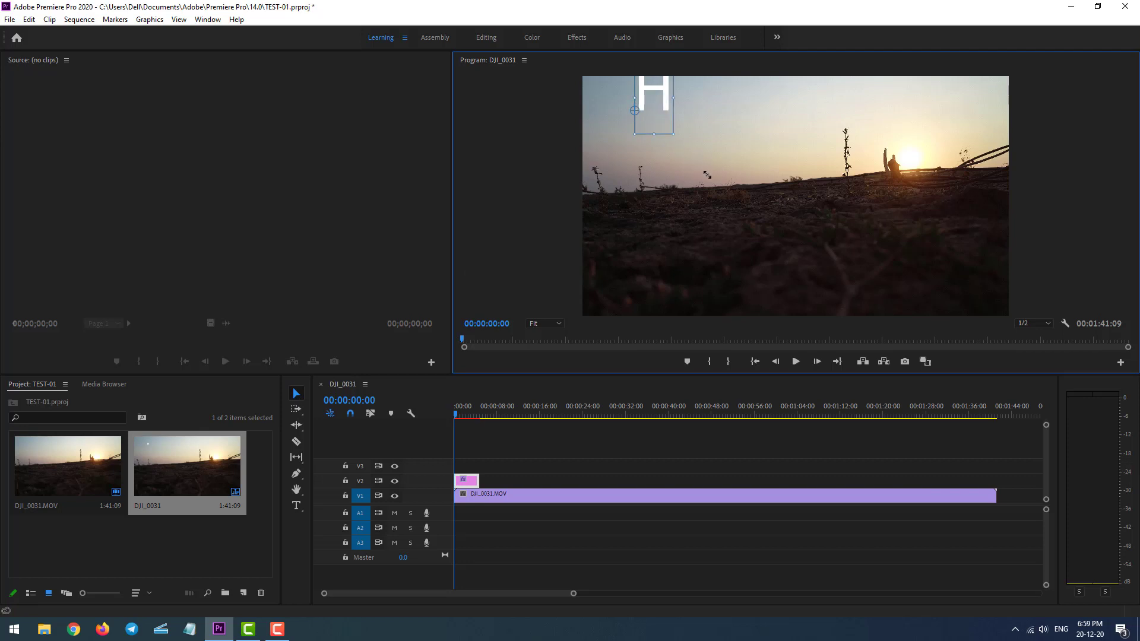
left_click_drag(663, 98, 651, 143)
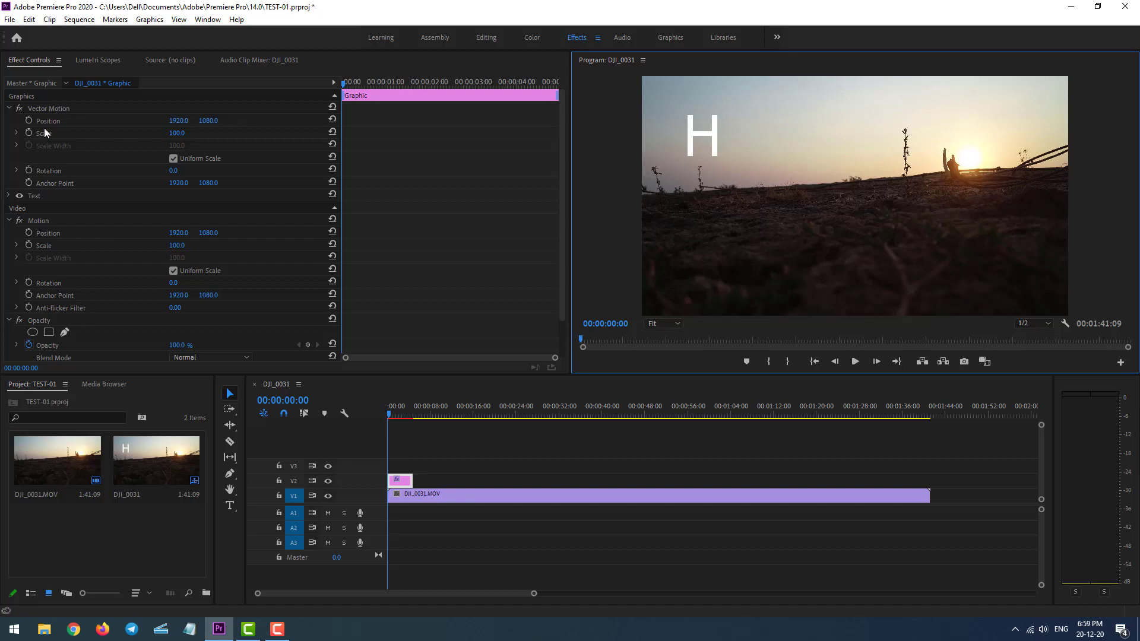
- Change the H graphic's font to Times New Roman in Effect Controls
scroll(62, 249, "down", 3)
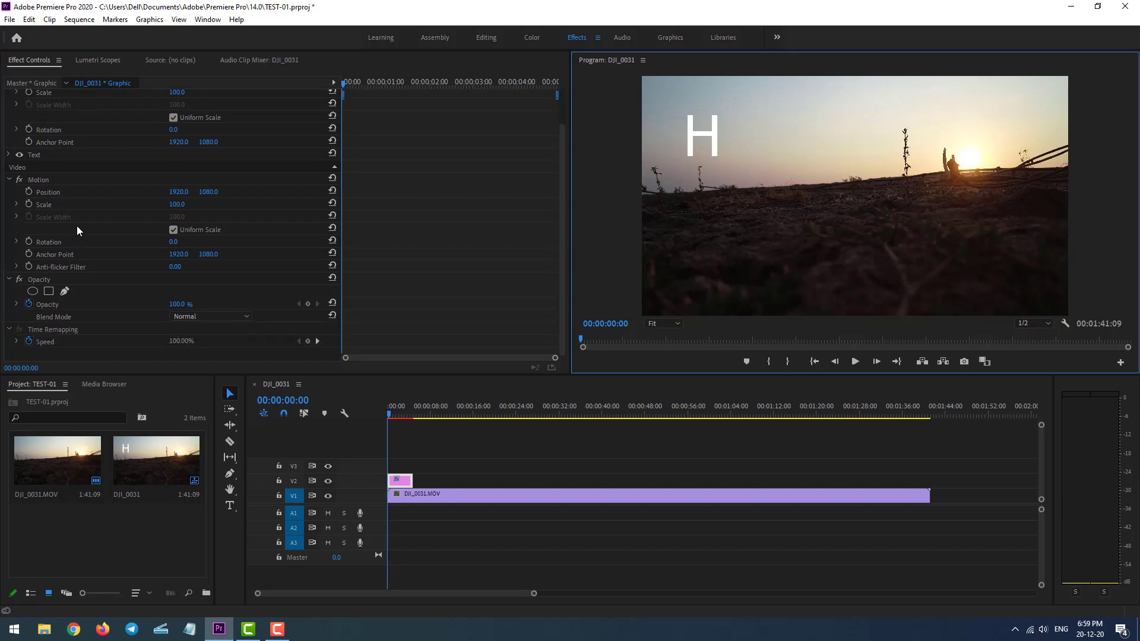
scroll(79, 222, "up", 3)
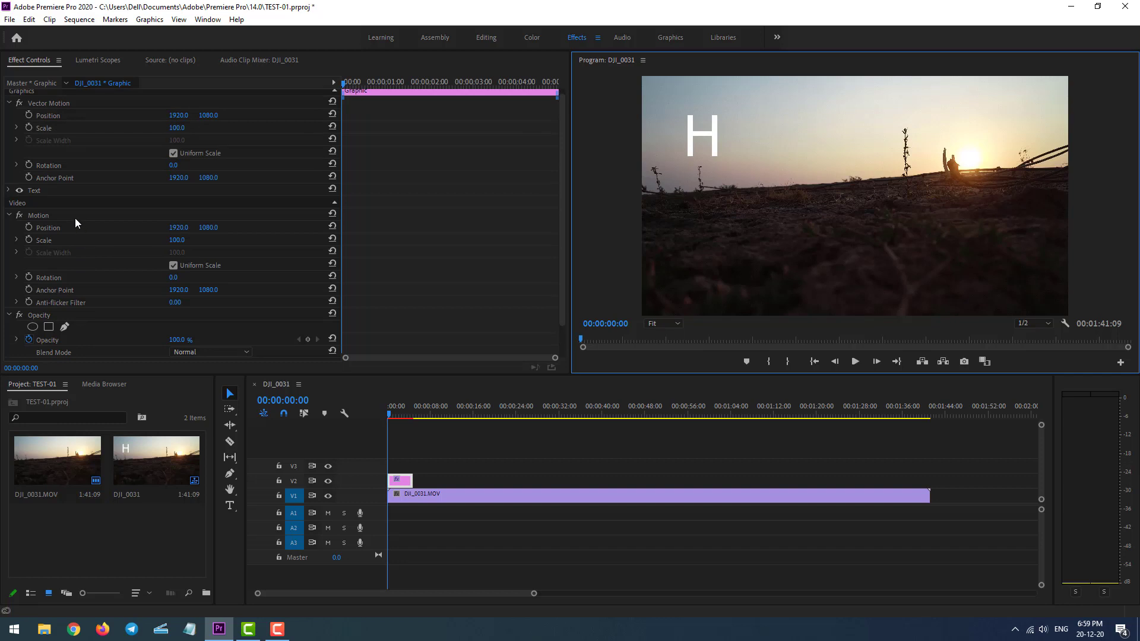
left_click(10, 191)
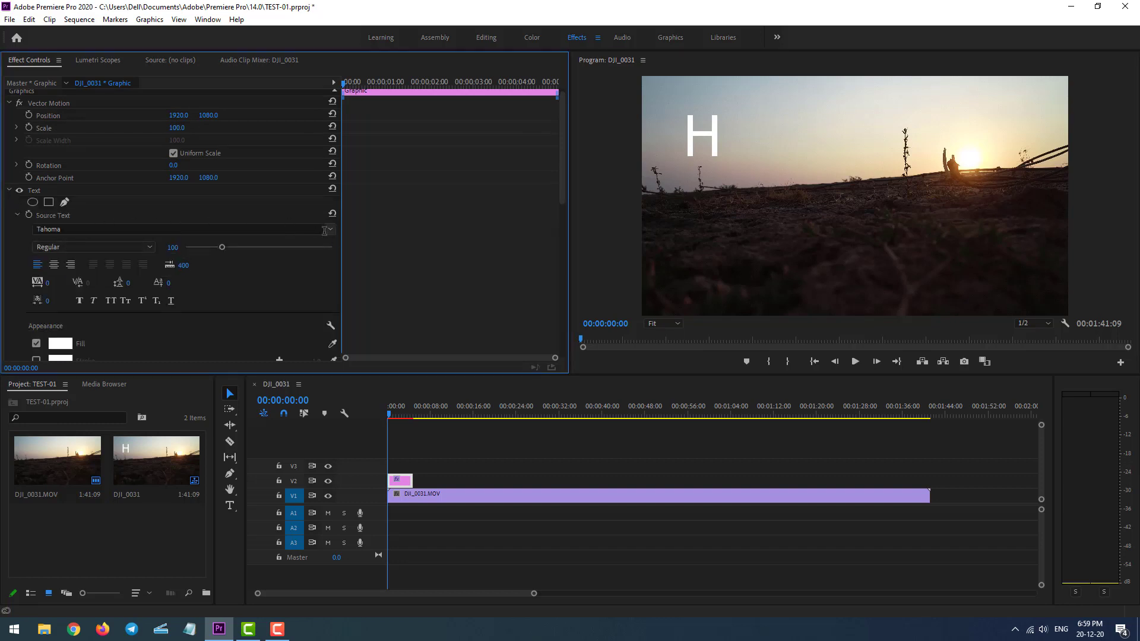
left_click(330, 232)
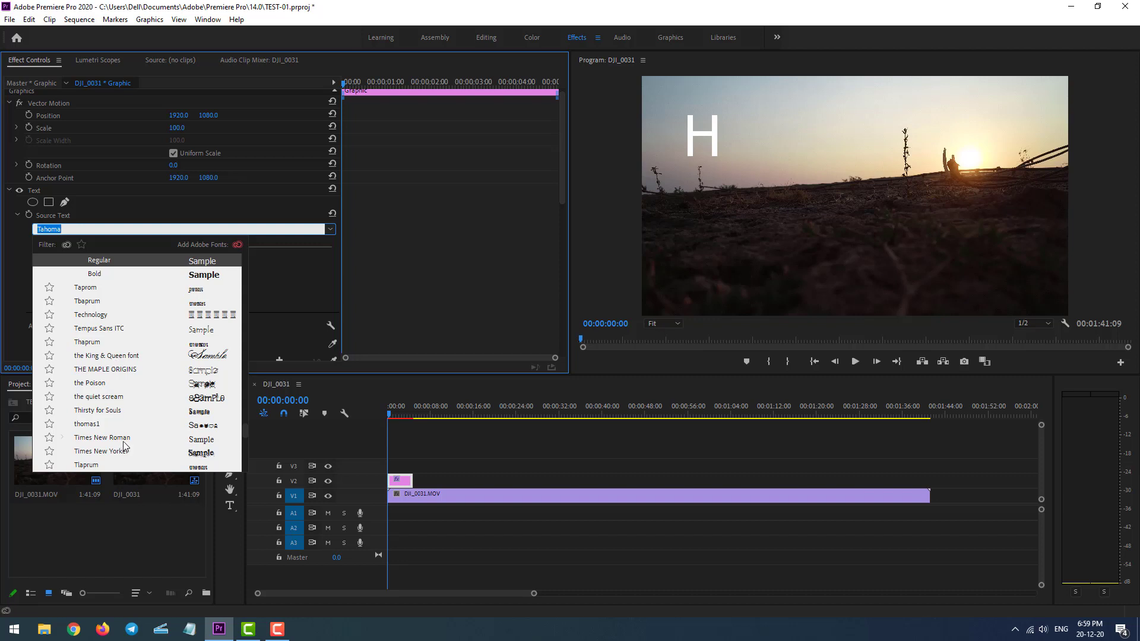
left_click(101, 439)
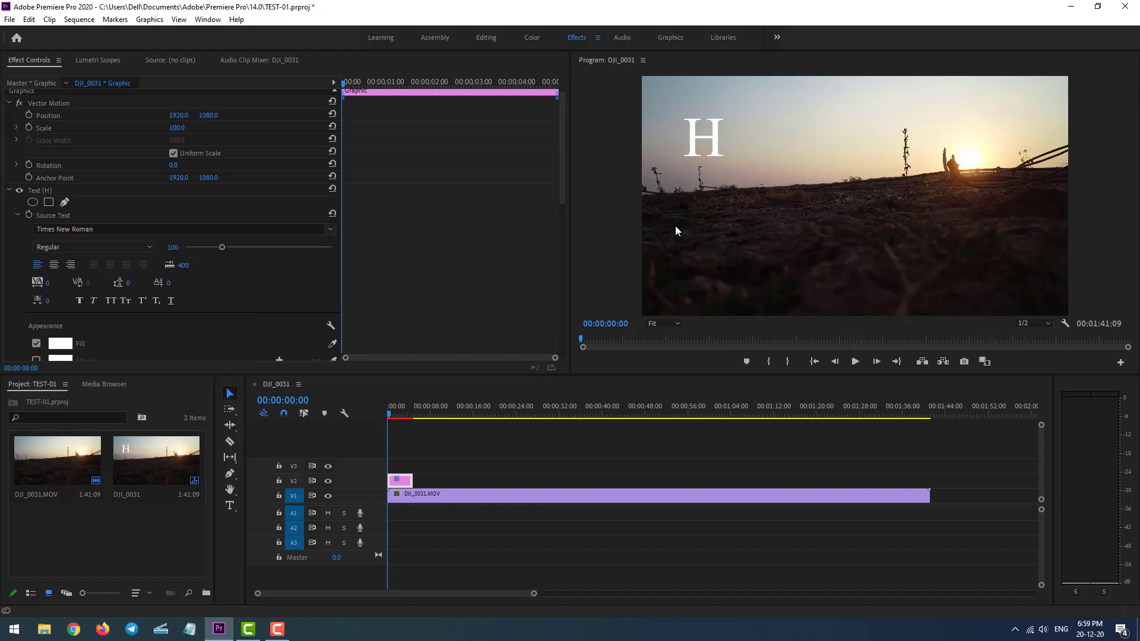
- Scale the H much larger and move it lower and slightly left
left_click(704, 154)
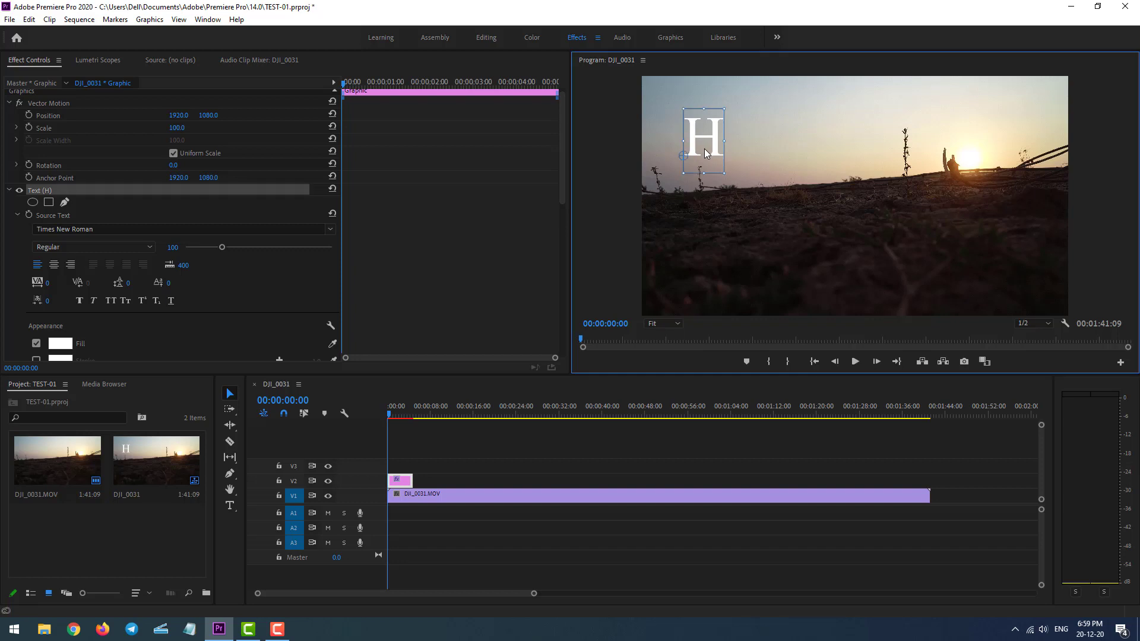
left_click_drag(726, 172, 790, 245)
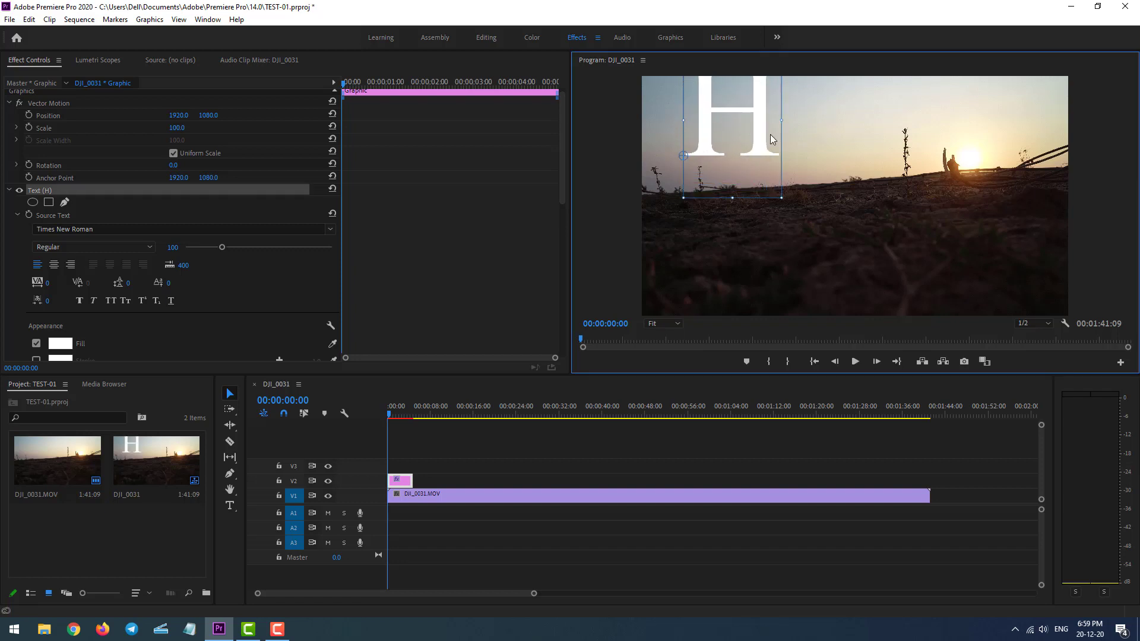
left_click_drag(755, 117, 749, 166)
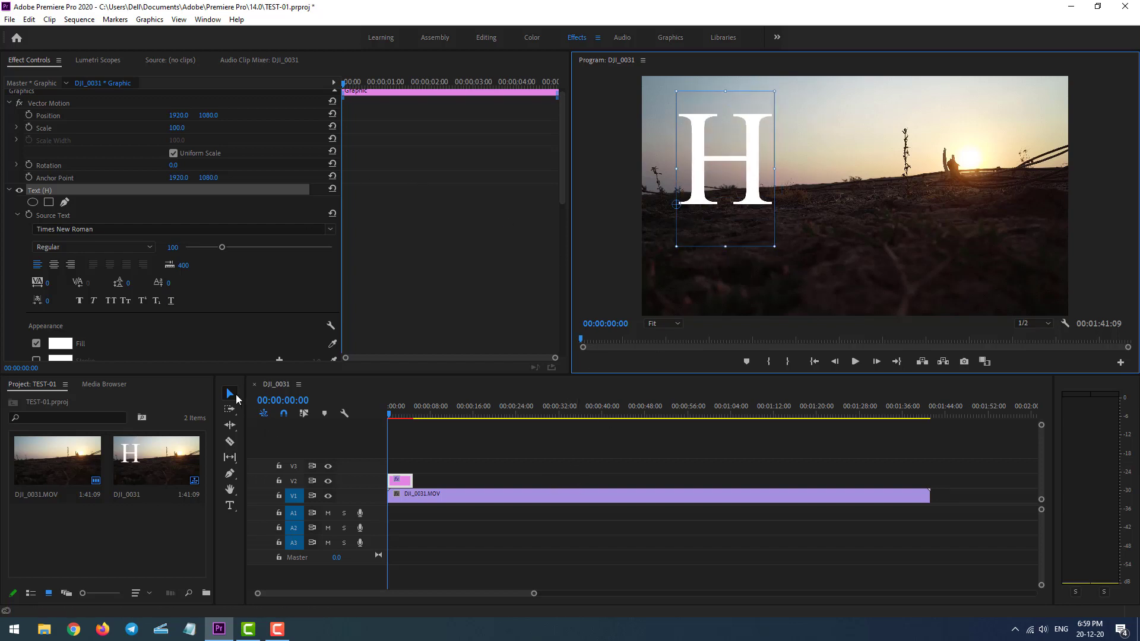
- Make the H Bold with a font size of 91
left_click(646, 255)
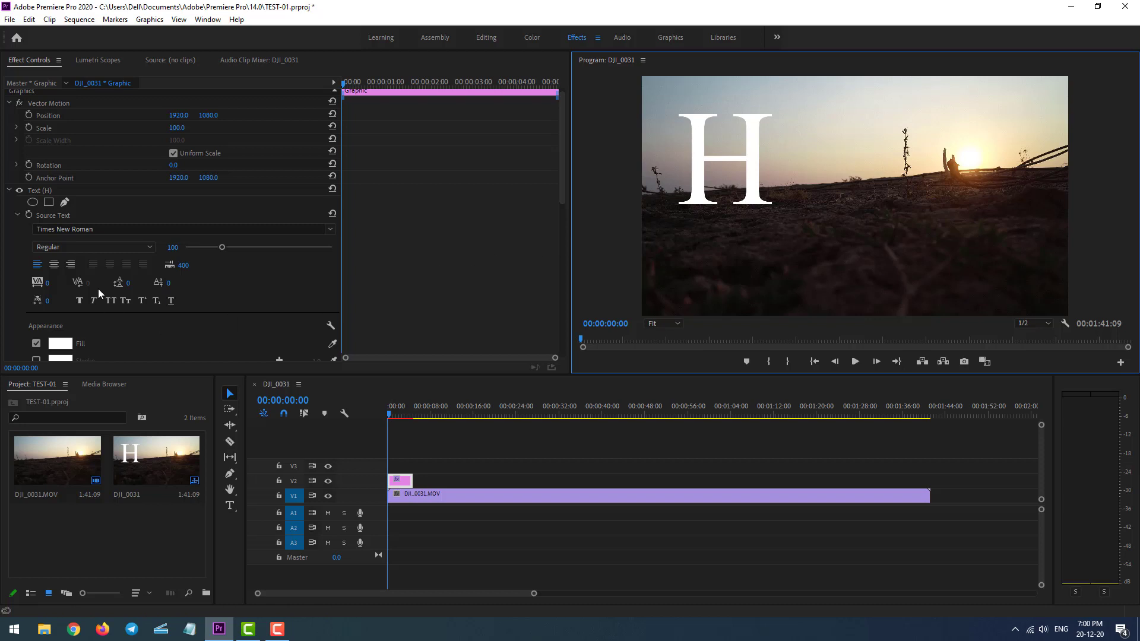
left_click(152, 248)
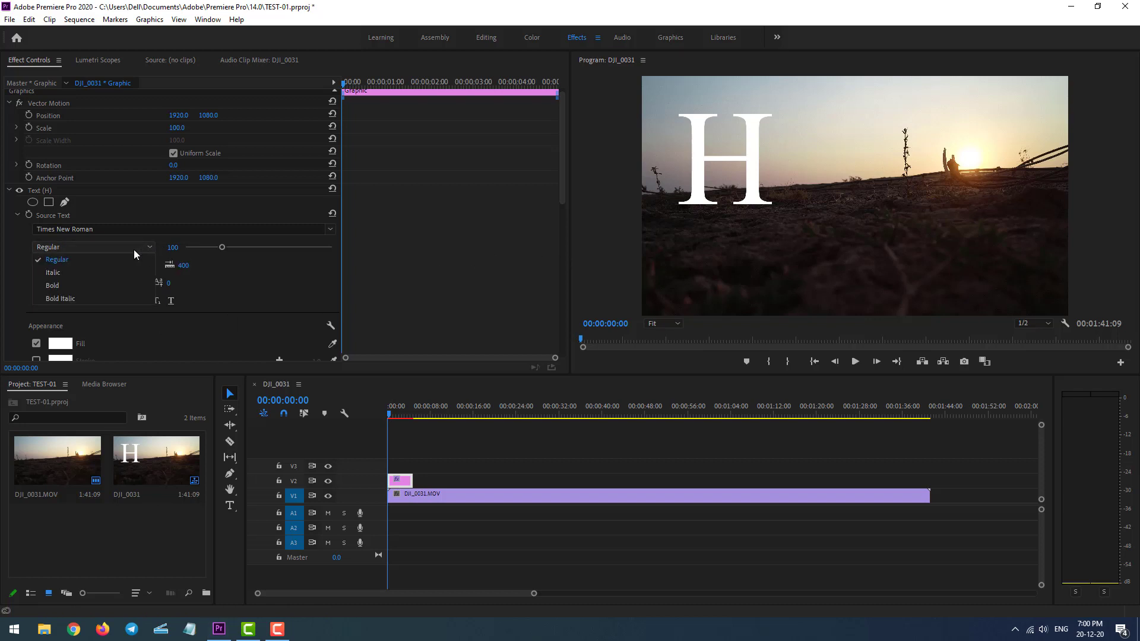
left_click(55, 287)
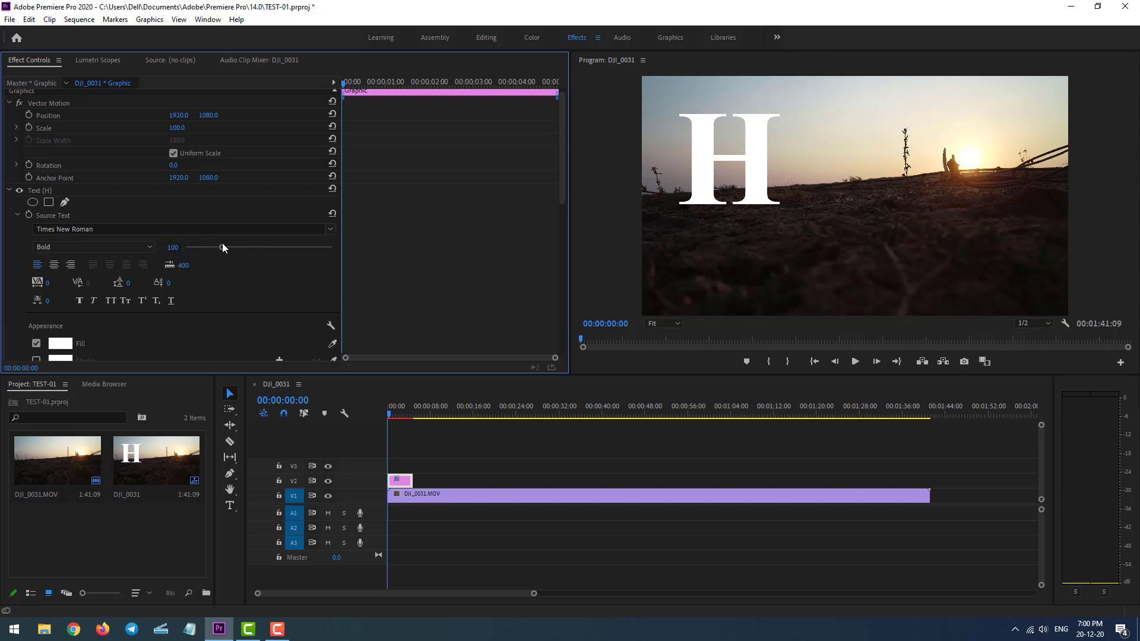
mouse_move(222, 247)
left_mouse_down()
mouse_move(259, 251)
mouse_move(217, 250)
left_mouse_up()
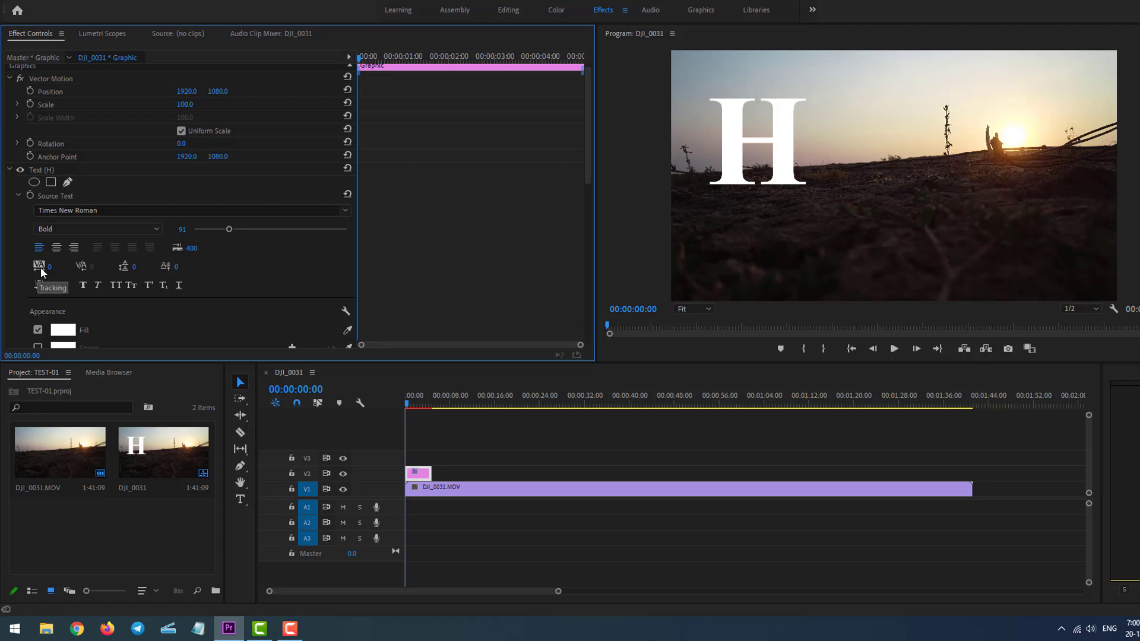
- Try Faux Italic and Superscript on the H, then turn both off
left_click(96, 285)
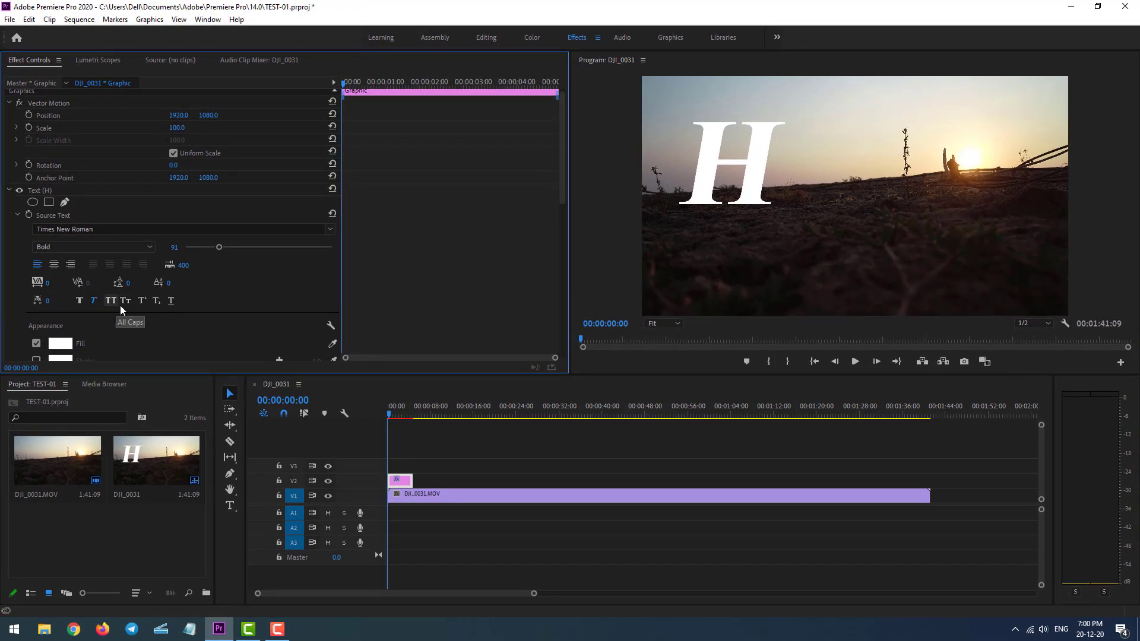
left_click(141, 301)
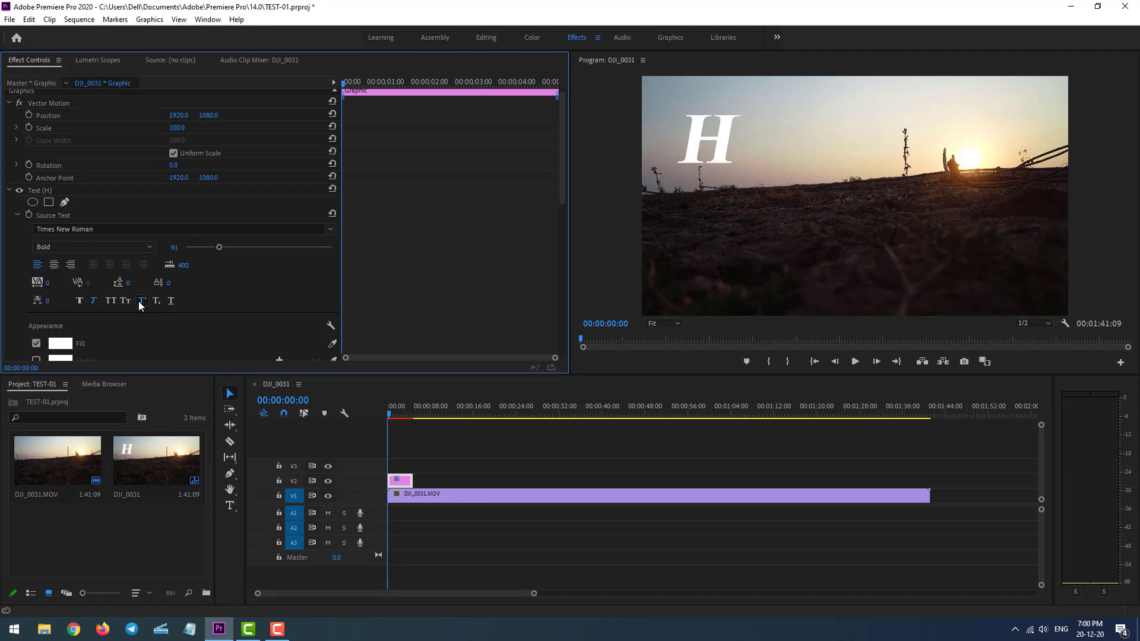
left_click(140, 303)
left_click(93, 302)
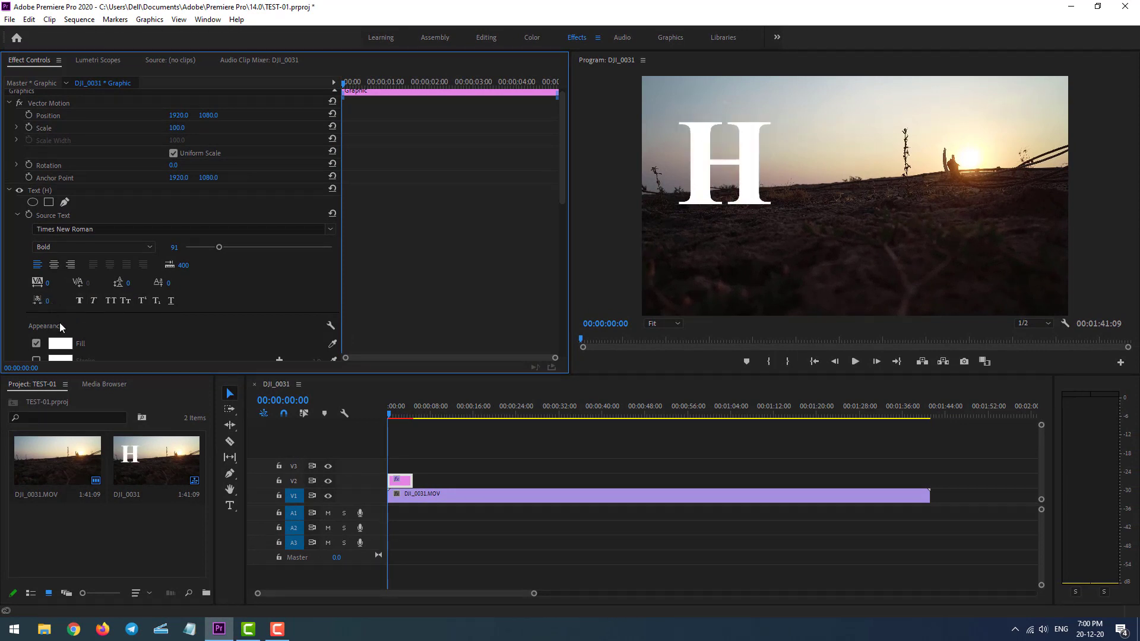
scroll(207, 294, "down", 1)
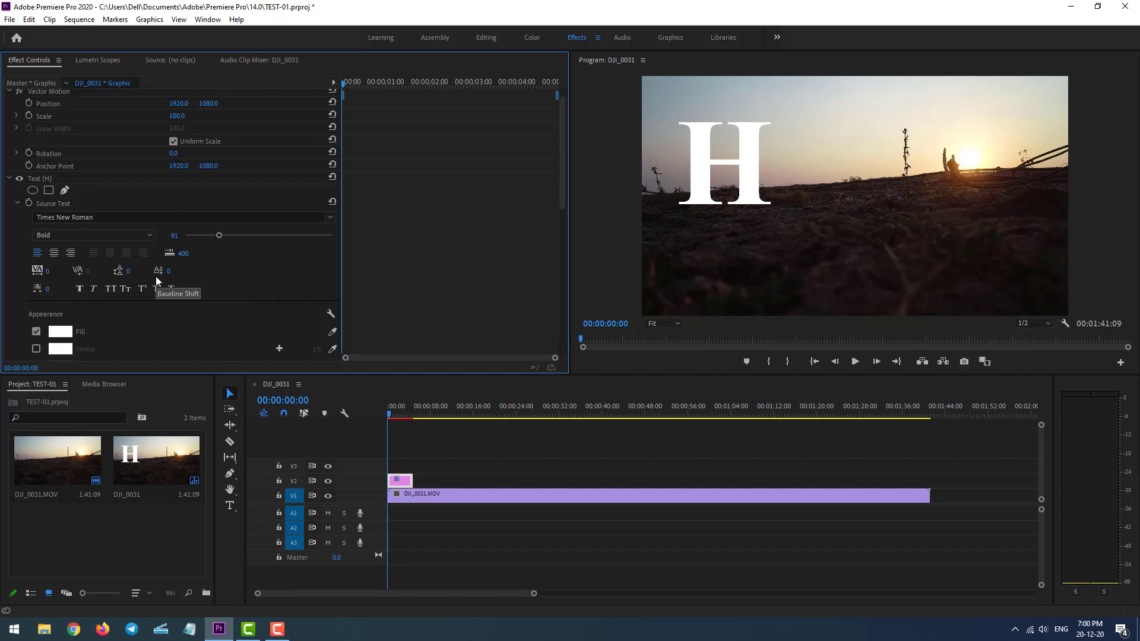
scroll(153, 293, "down", 2)
scroll(151, 295, "down", 1)
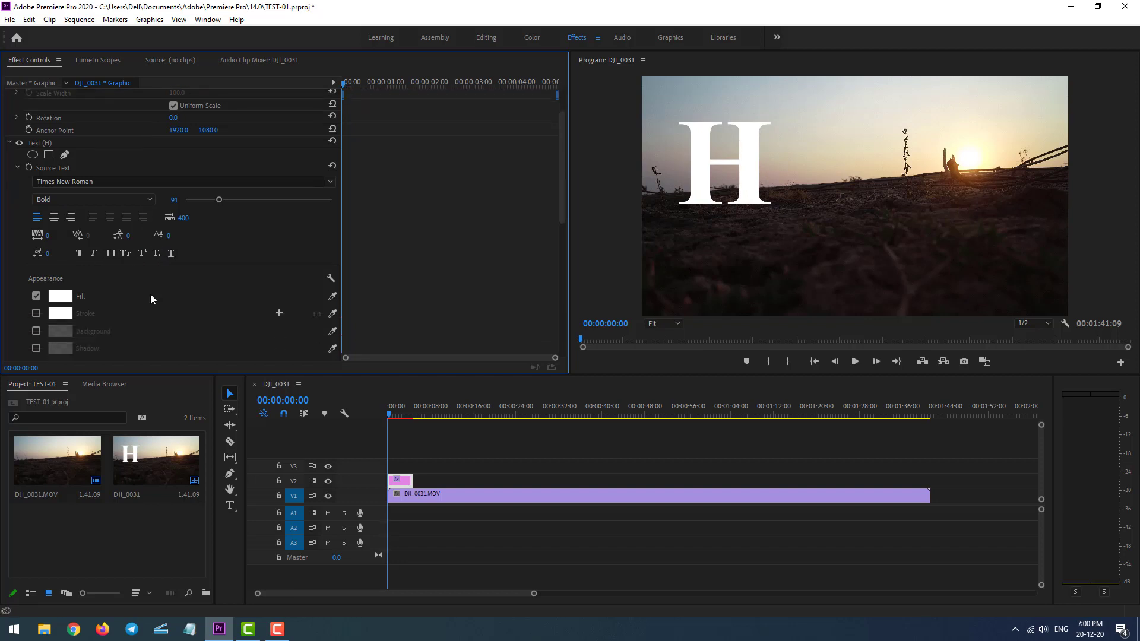
- Change the H's fill colour to bright red
left_click(58, 300)
left_click(500, 325)
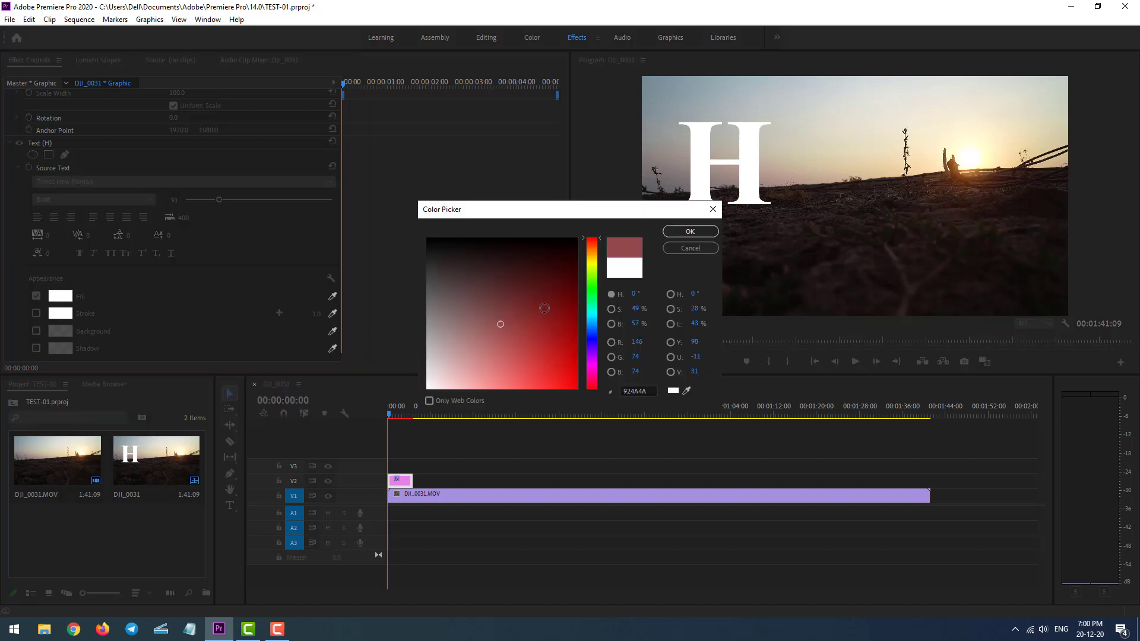
left_click_drag(498, 323, 572, 386)
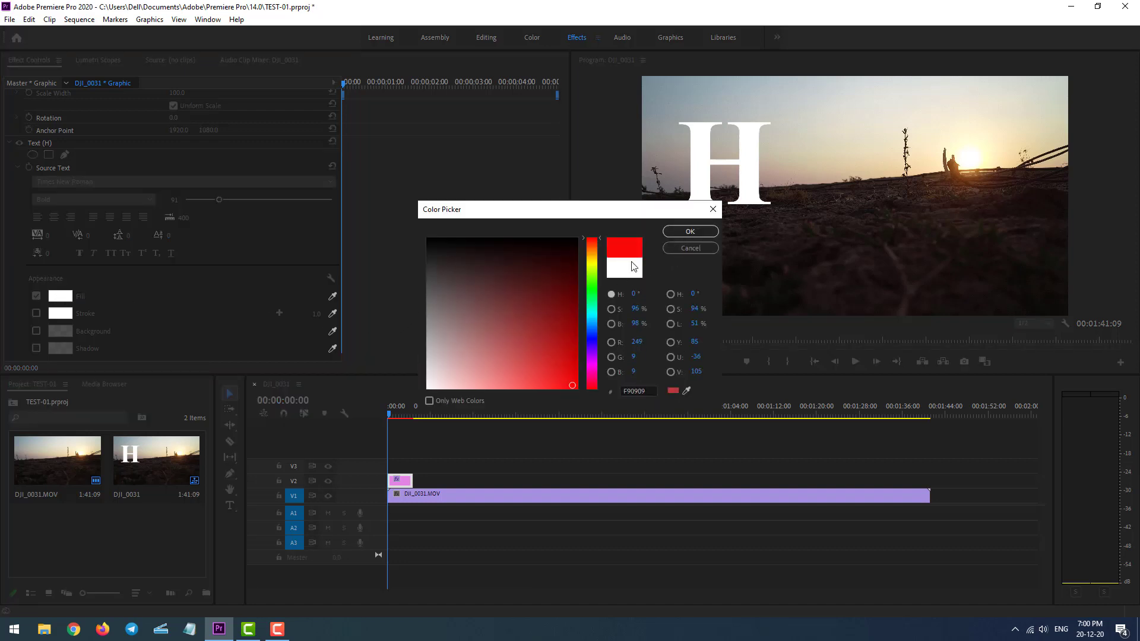
left_click(683, 232)
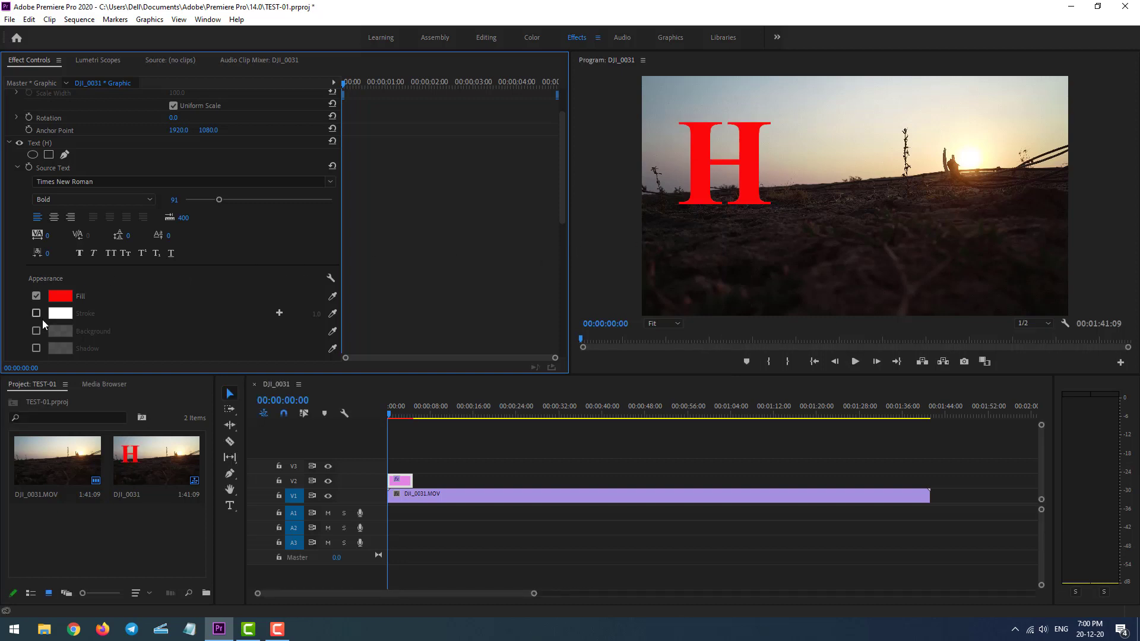
scroll(41, 319, "down", 1)
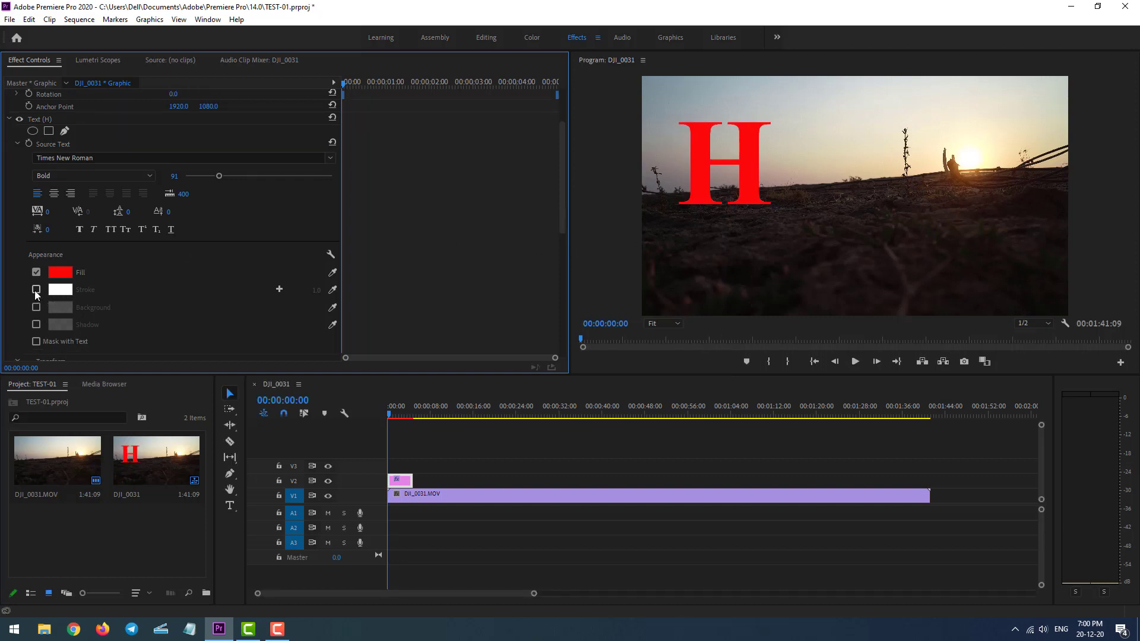
- Give the H a white stroke 3.0 wide, removing the extra second stroke
left_click(36, 290)
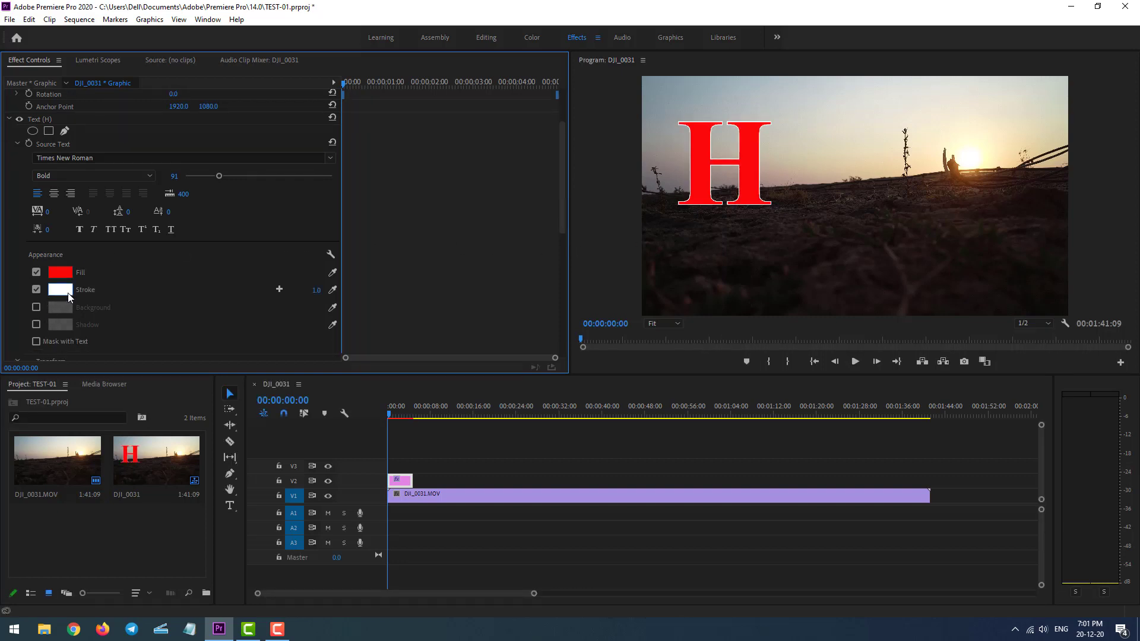
left_click(68, 295)
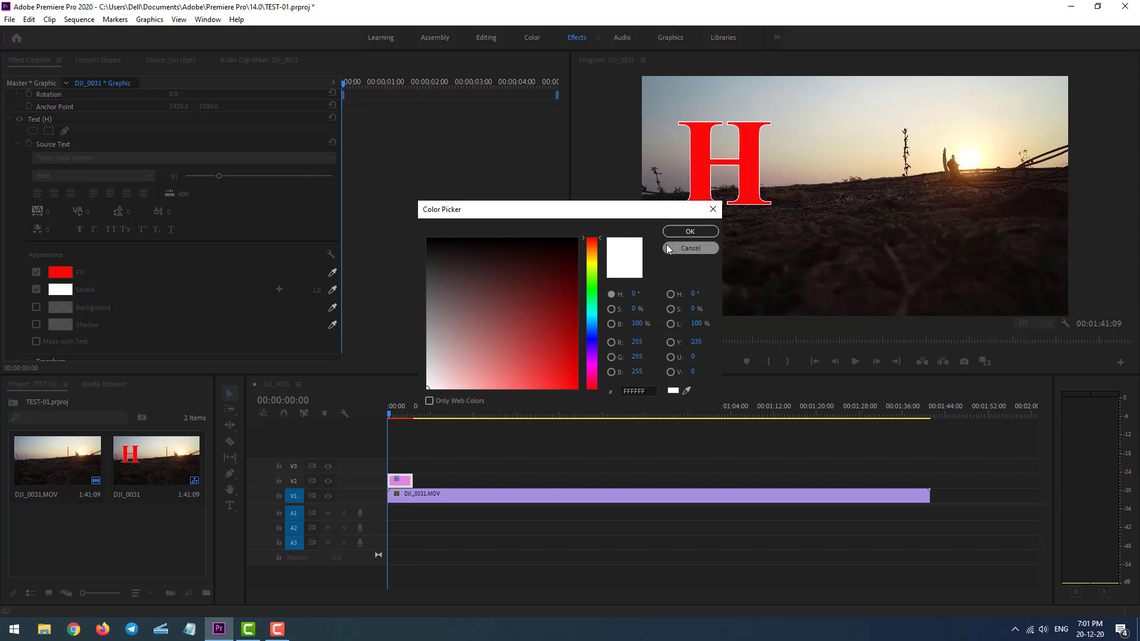
left_click(683, 233)
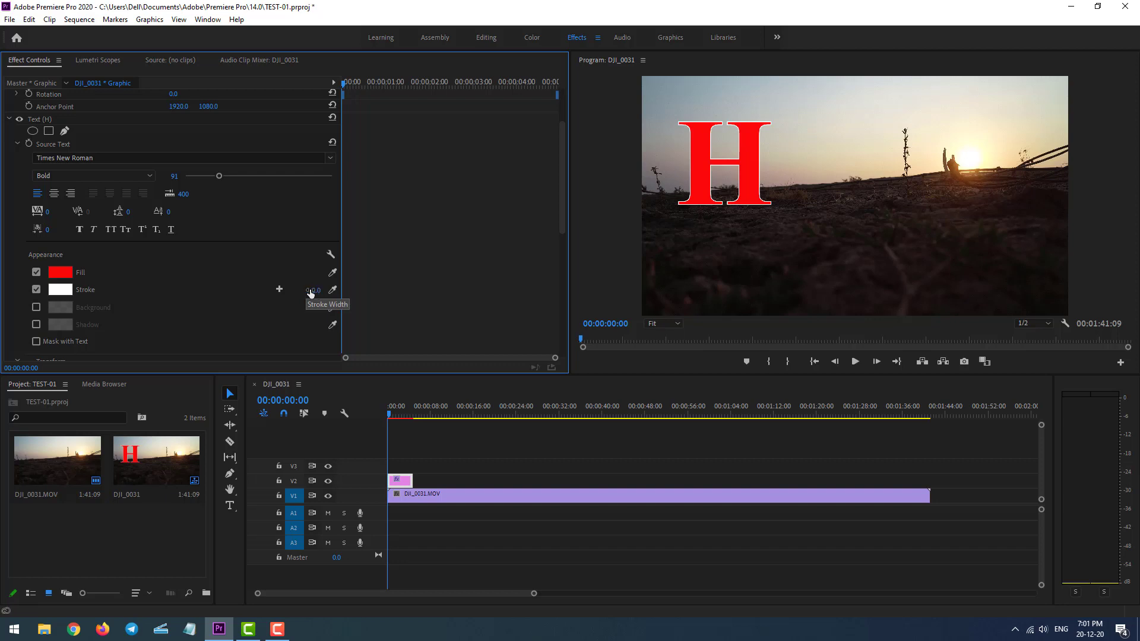
left_click(280, 288)
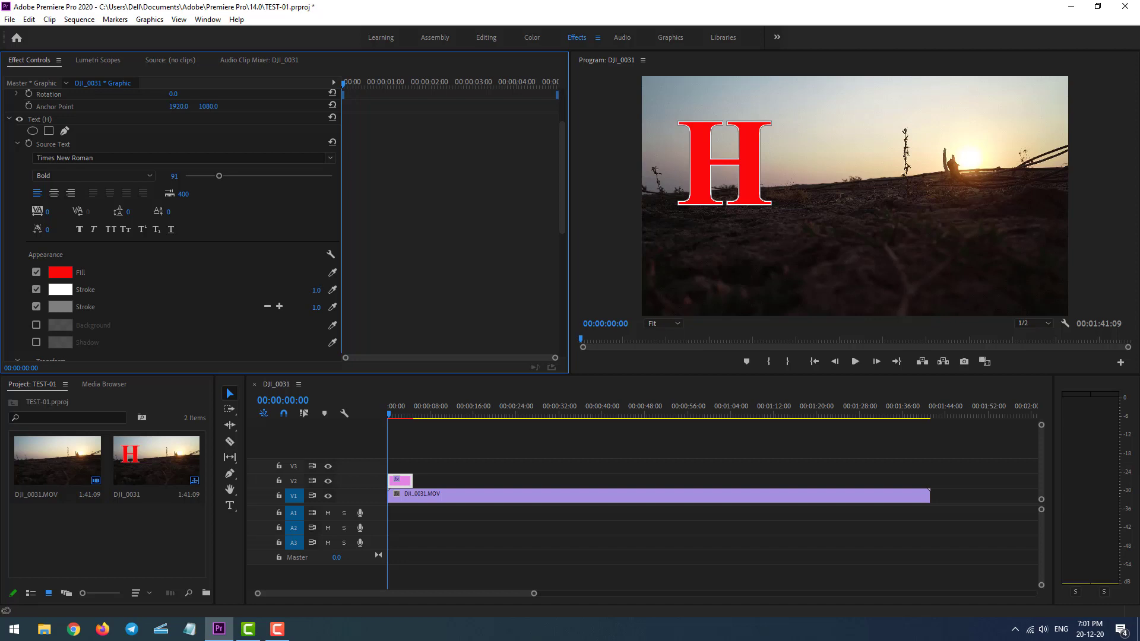
left_click_drag(316, 290, 320, 289)
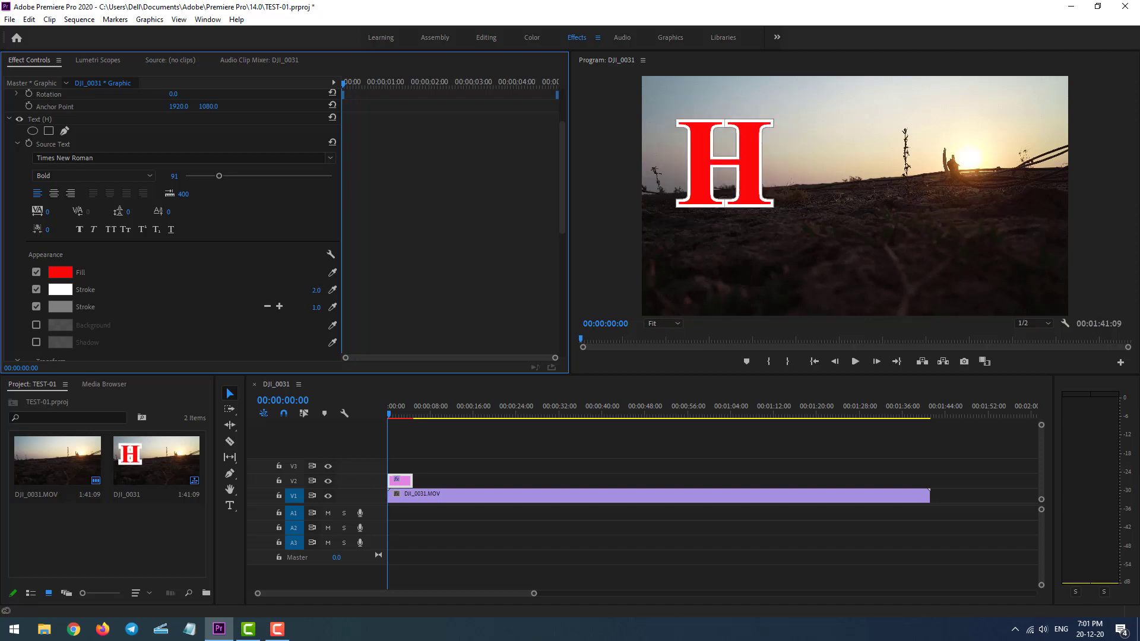
left_click(316, 290)
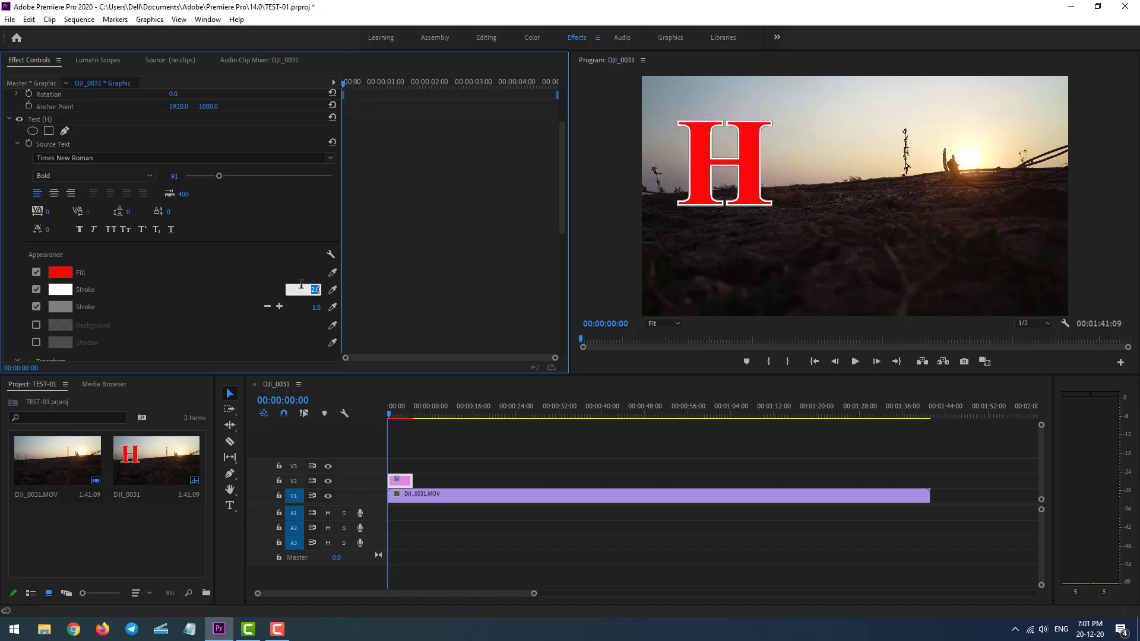
type("3")
key("Return")
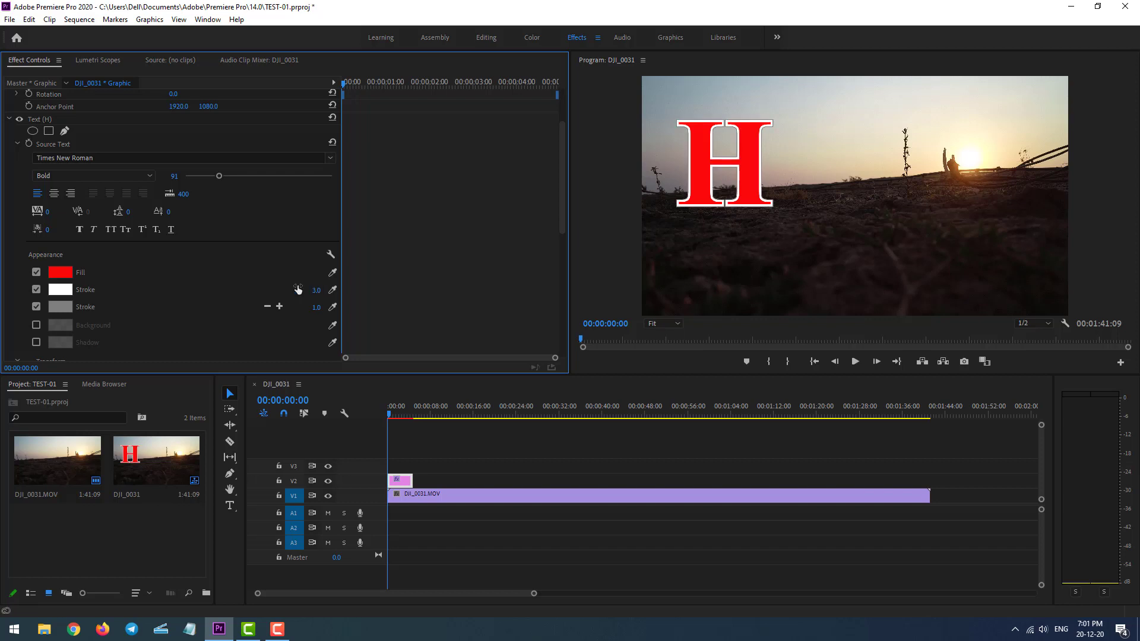
scroll(91, 336, "down", 2)
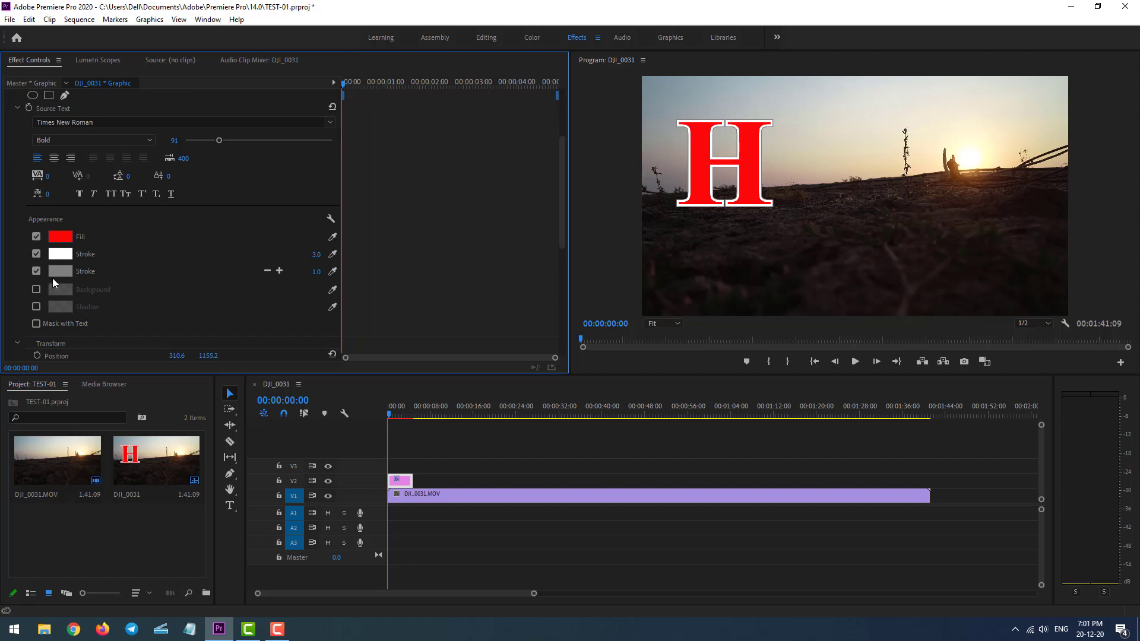
left_click(267, 271)
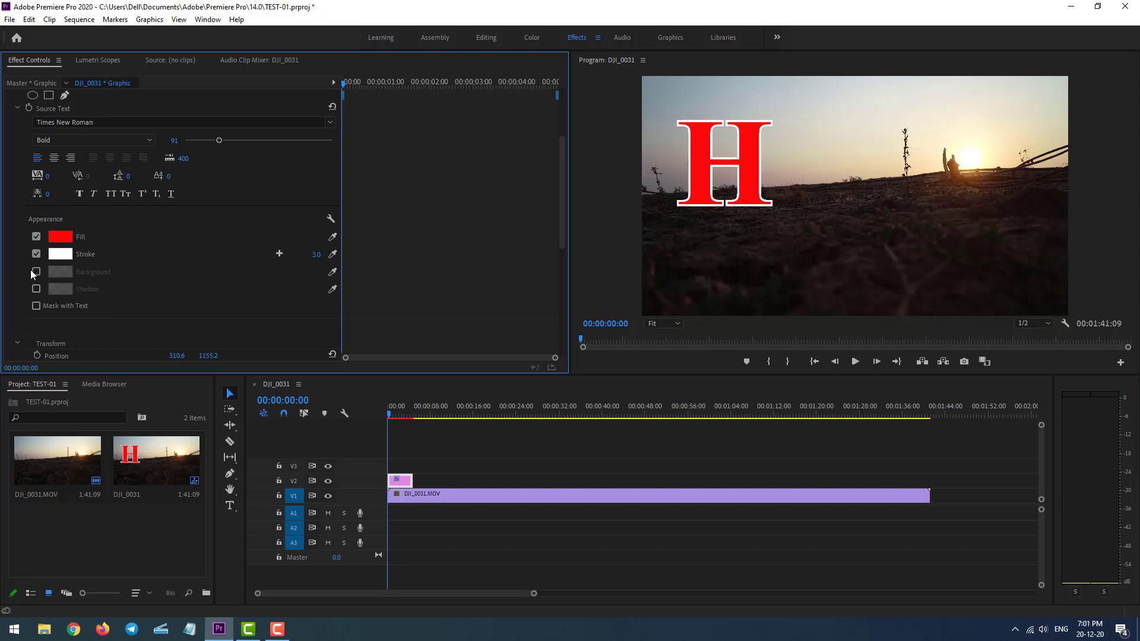
- Toggle the background box behind the H, leaving it switched off
left_click(35, 272)
left_click(36, 271)
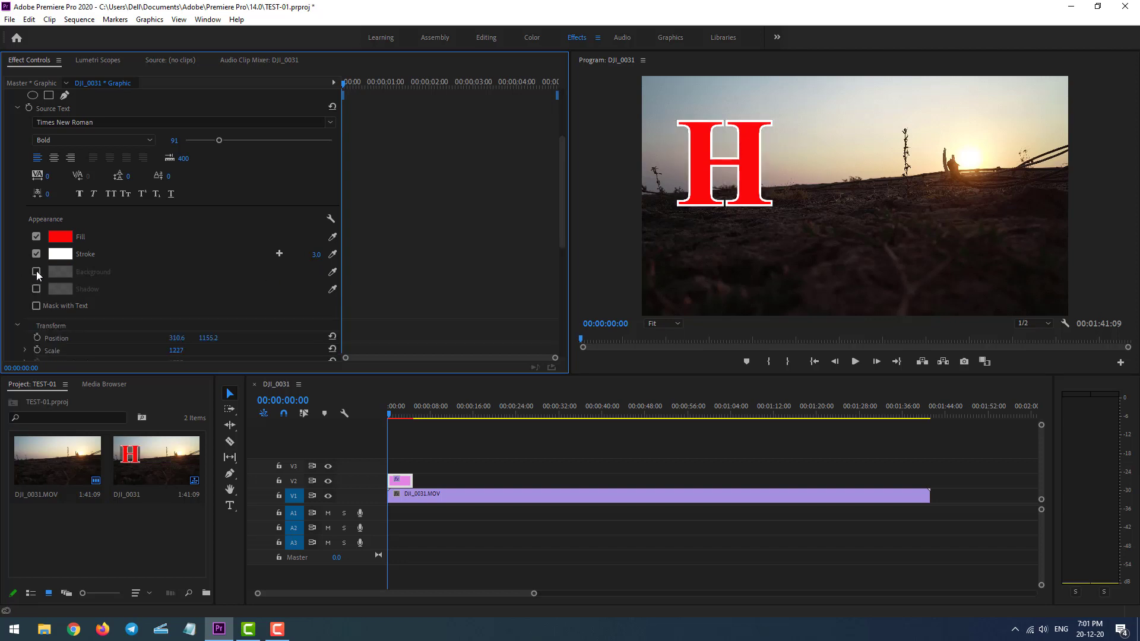
left_click(36, 272)
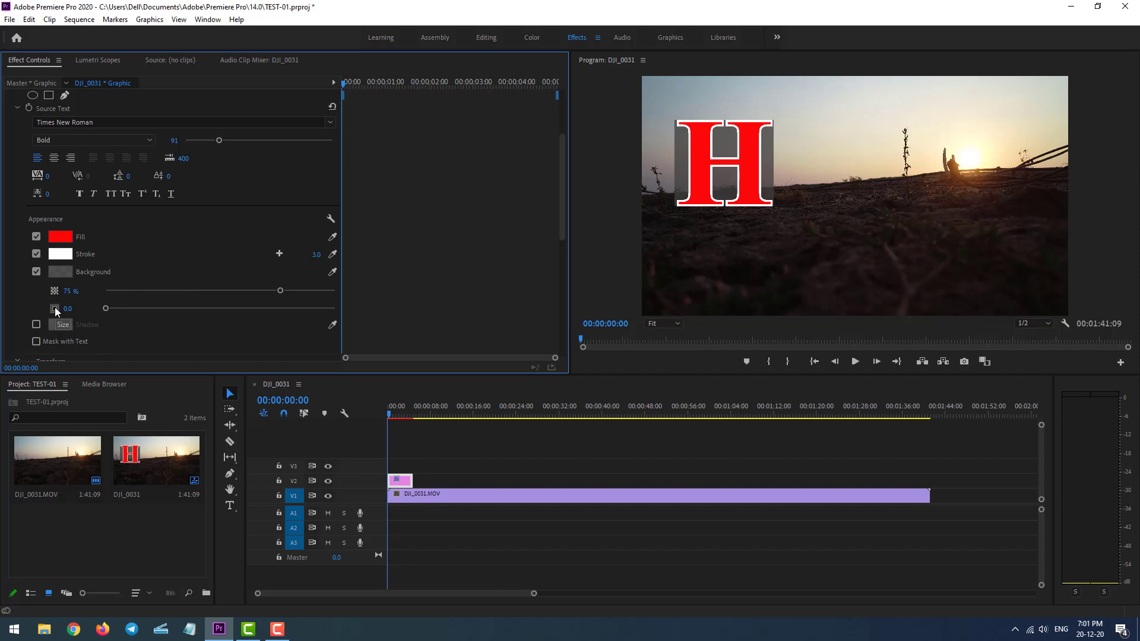
left_click(36, 272)
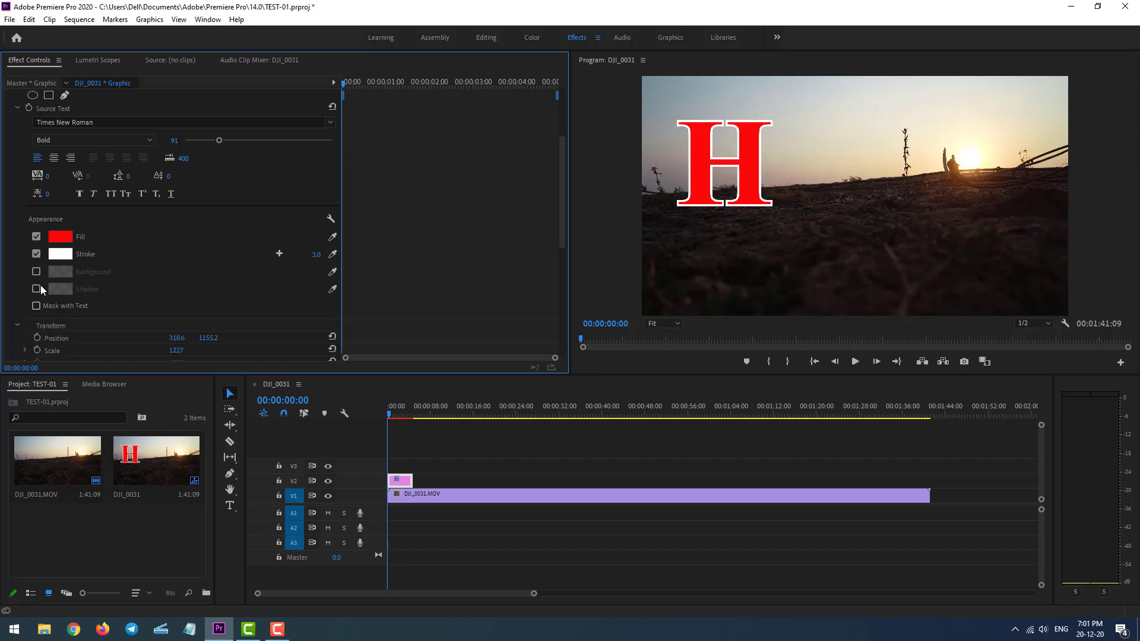
scroll(172, 258, "down", 2)
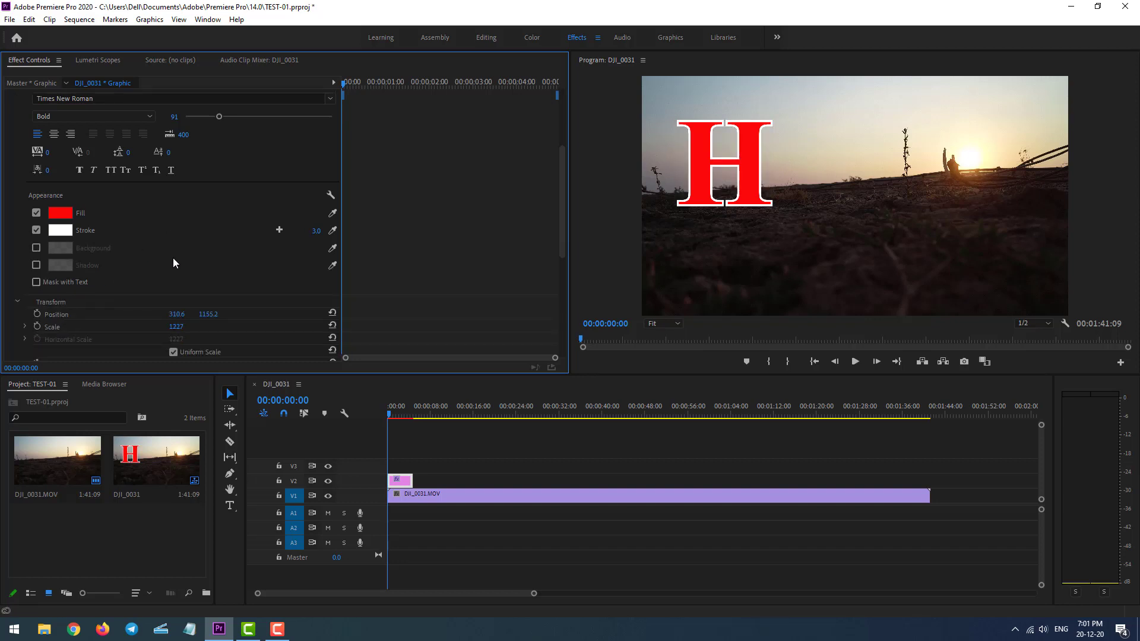
scroll(173, 262, "down", 1)
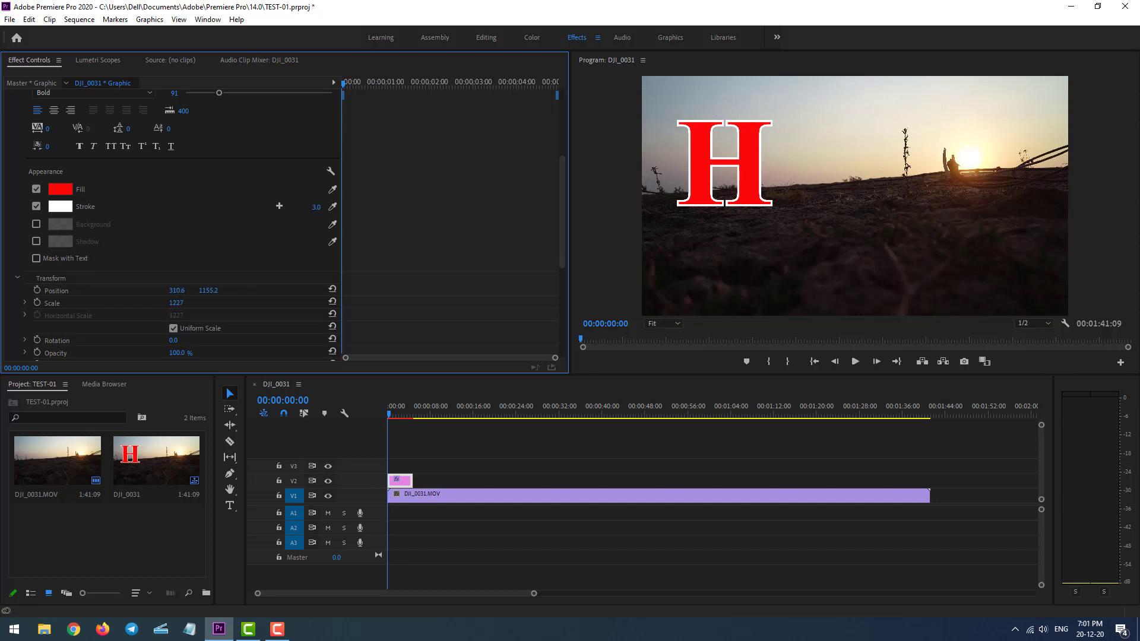
- Lower the H's Position X to 205.6 in the Transform settings
left_click(184, 290)
key("Down")
key("Down")
key("Down")
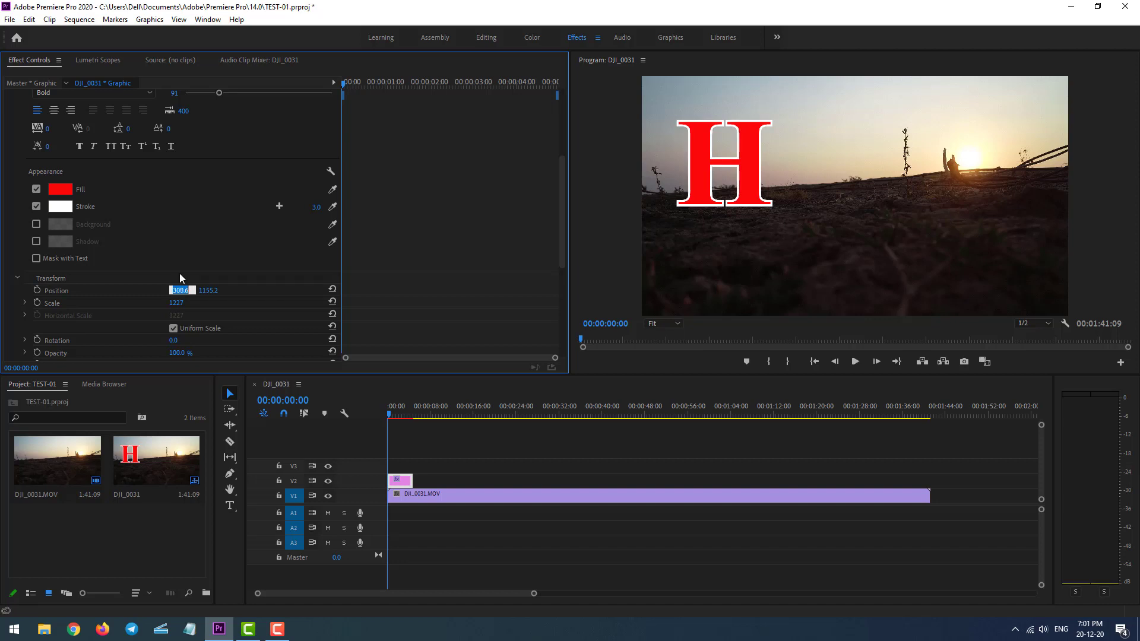
key("Down")
key("Down")
key("Down")
key("Down")
key("Down")
key("Down")
key("Down")
key("Down")
key("Down")
key("Down")
key("Down")
key("Down")
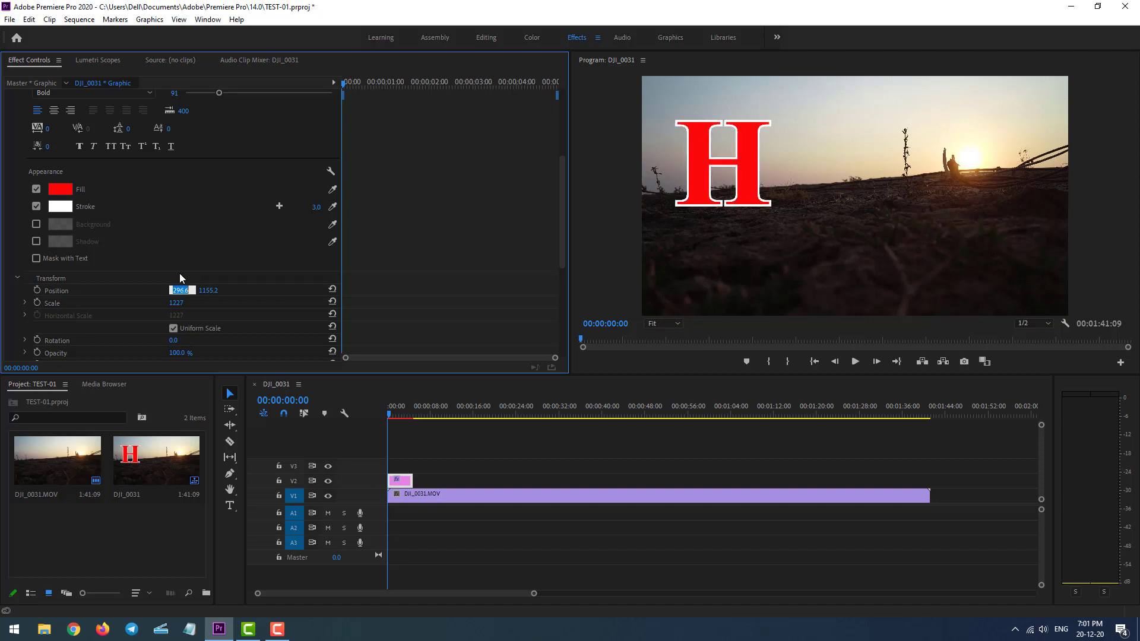
key("Down")
key("Down")
key("Down")
key("Down")
key("Down")
key("Down")
key("Down")
key("Down")
key("Down")
key("Down")
key("Down")
key("Down")
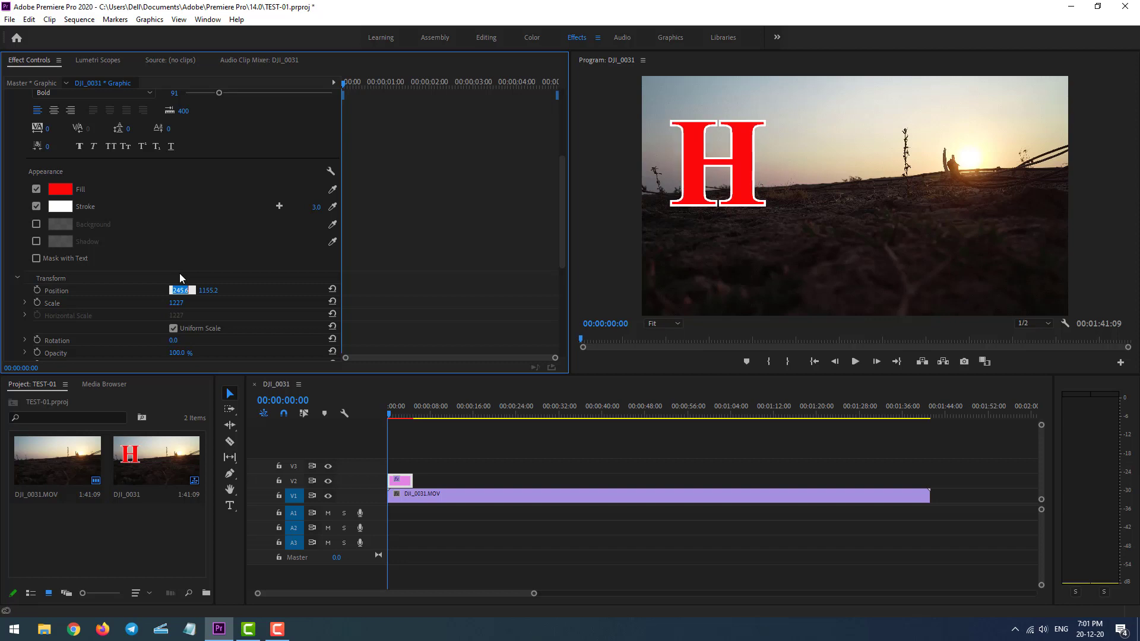
key("Down")
key("Down")
key("Down")
key("Down")
key("Down")
key("Down")
key("Down")
key("Down")
key("Down")
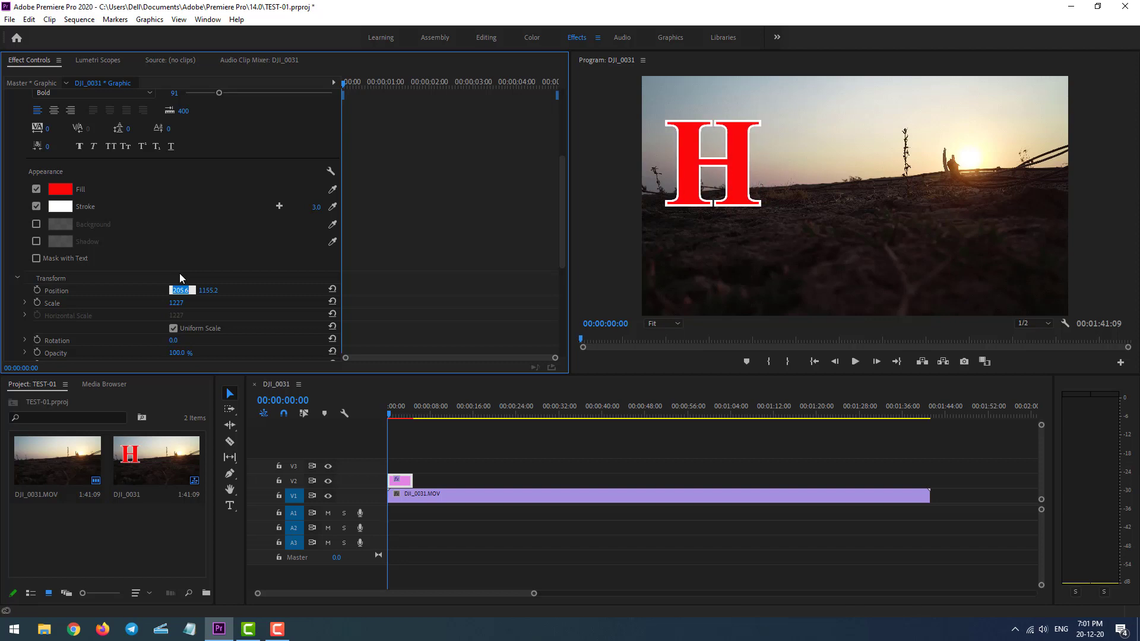
left_click(140, 266)
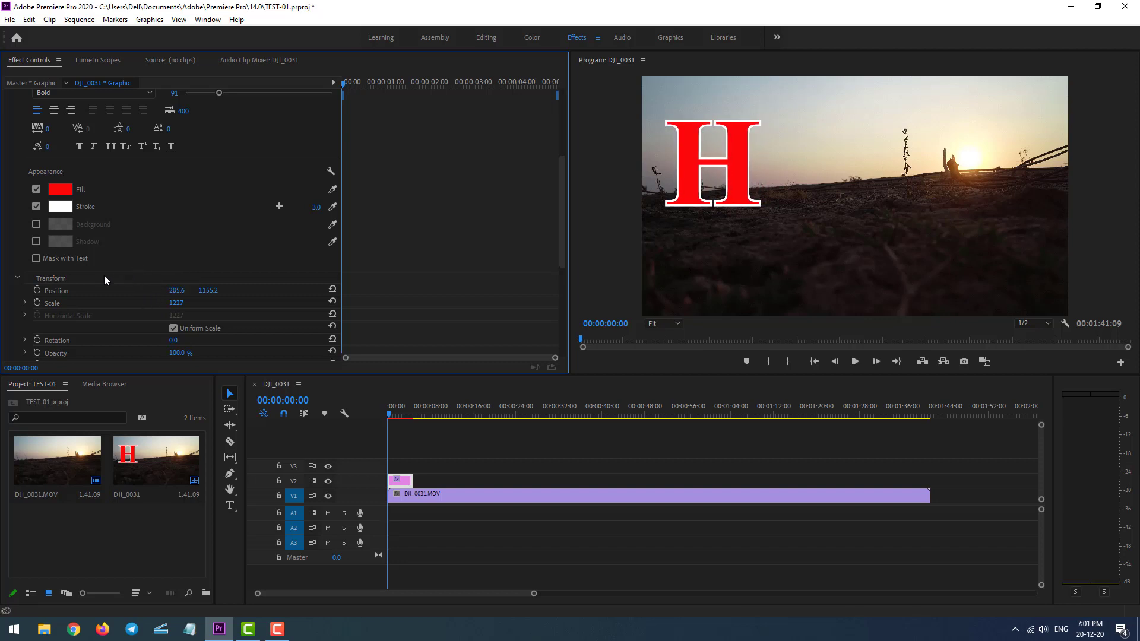
scroll(65, 283, "up", 1)
scroll(34, 292, "down", 3)
scroll(25, 286, "down", 3)
scroll(27, 284, "up", 2)
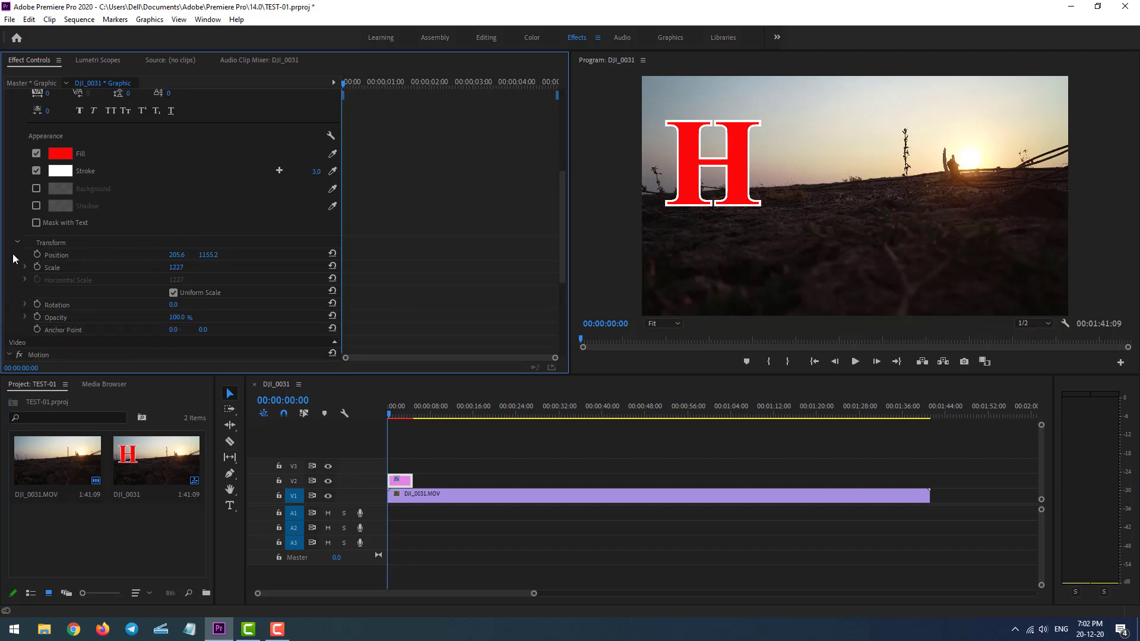
left_click(16, 242)
left_click(17, 243)
- Raise the H's Position X back to 265.6
left_click(175, 258)
key("Up")
key("Up")
key("Up")
key("Up")
key("Up")
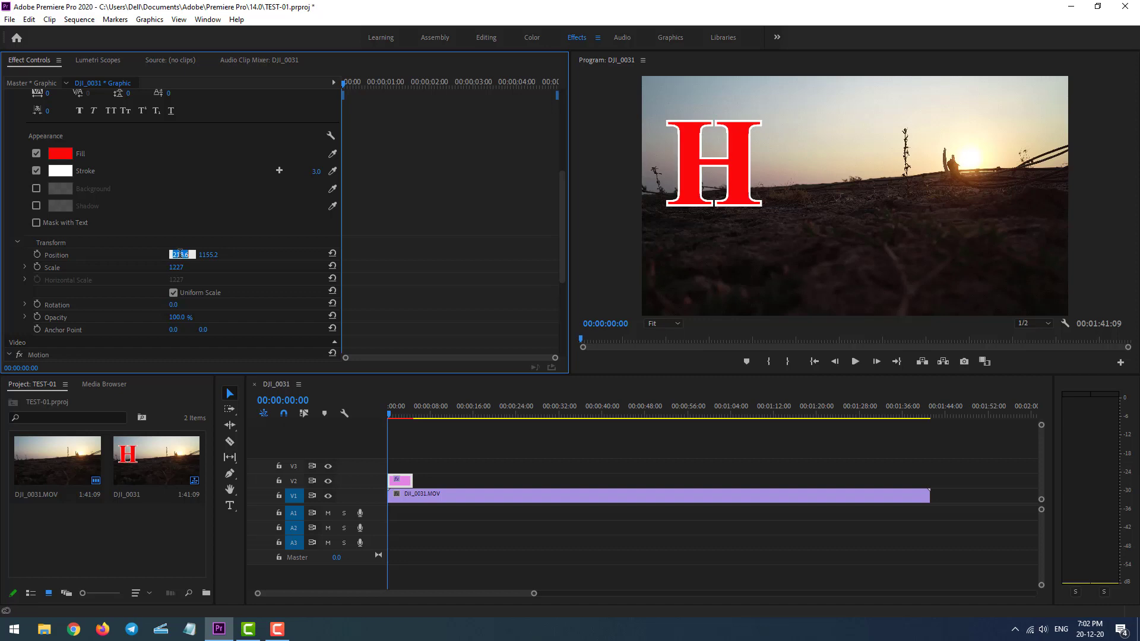
key("Up")
key("Up")
key("Up")
key("Up")
key("Up")
key("Up")
key("Up")
key("Up")
key("Up")
key("Up")
key("Up")
key("Up")
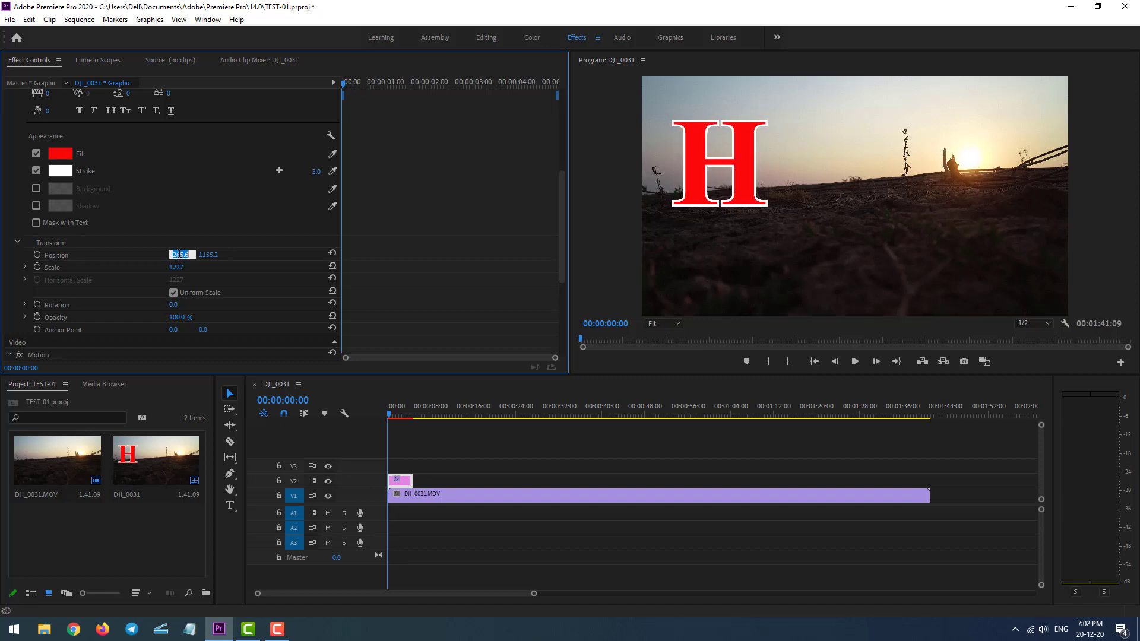
key("Return")
- Set the H's Position Y to 1170.2
left_click(211, 254)
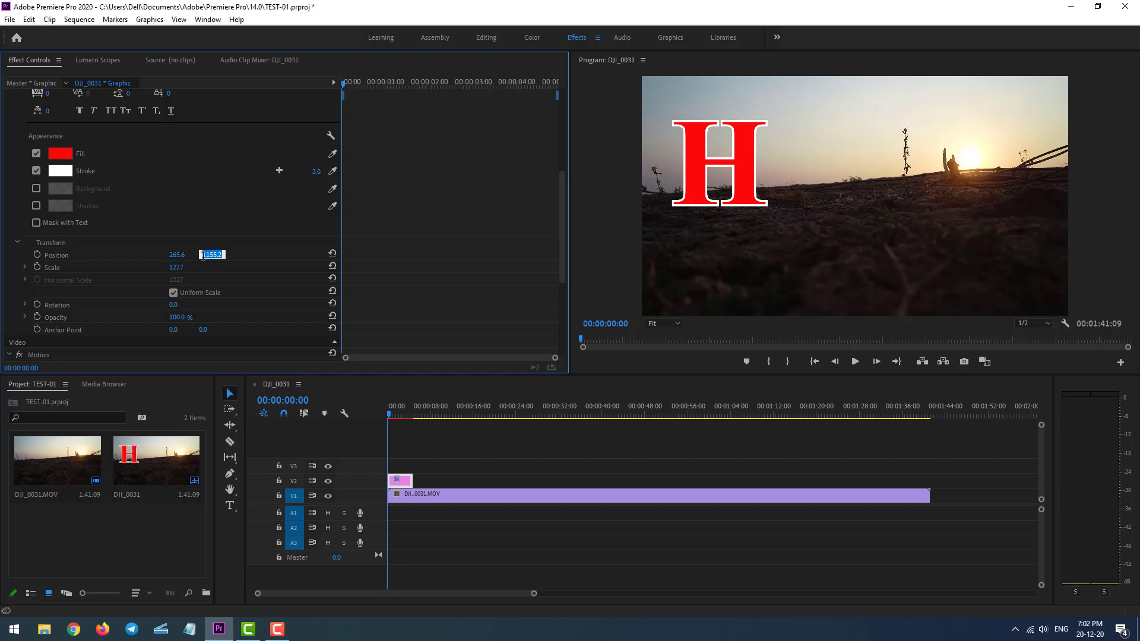
key("Up")
key("Up")
key("Up")
key("Up")
key("Up")
key("Up")
key("Up")
key("Up")
key("Up")
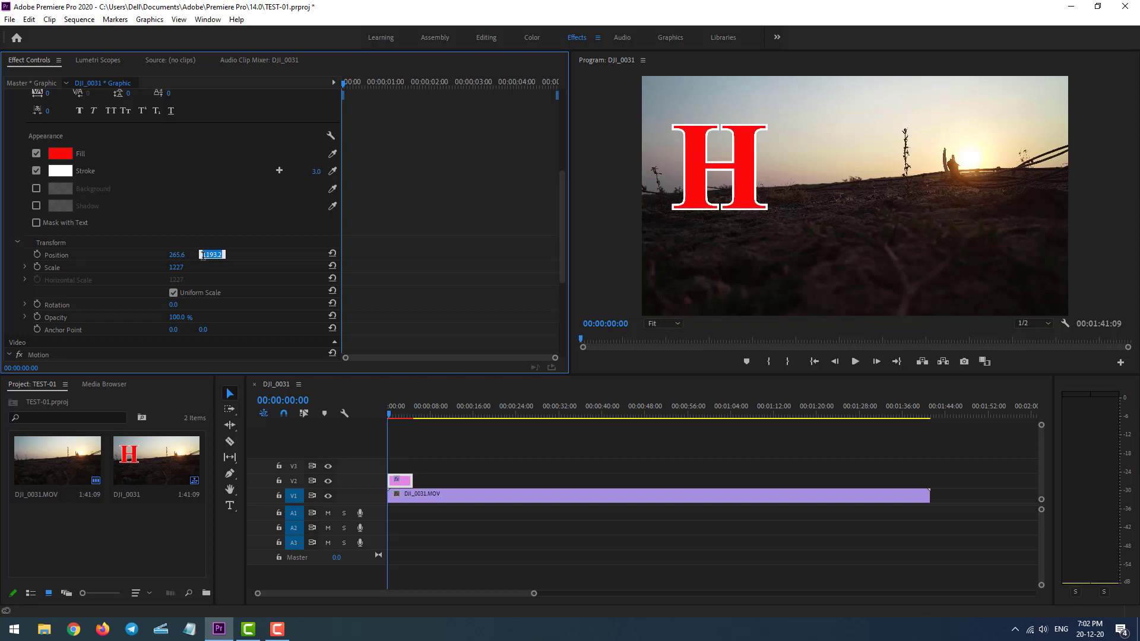
key("Up")
key("Up")
key("Up")
key("Up")
key("Up")
key("Up")
key("Up")
key("Up")
key("Up")
key("Up")
key("Up")
key("Up")
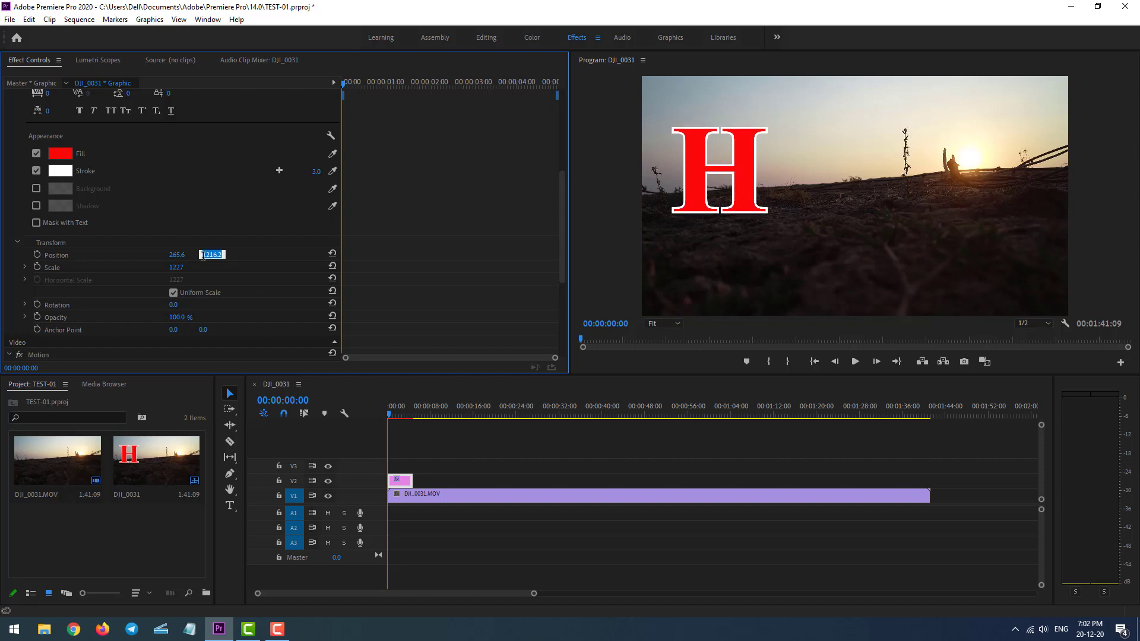
key("Down")
key("Down")
key("Down")
key("Down")
key("Down")
key("Down")
key("Down")
key("Down")
key("Down")
key("Down")
key("Down")
key("Down")
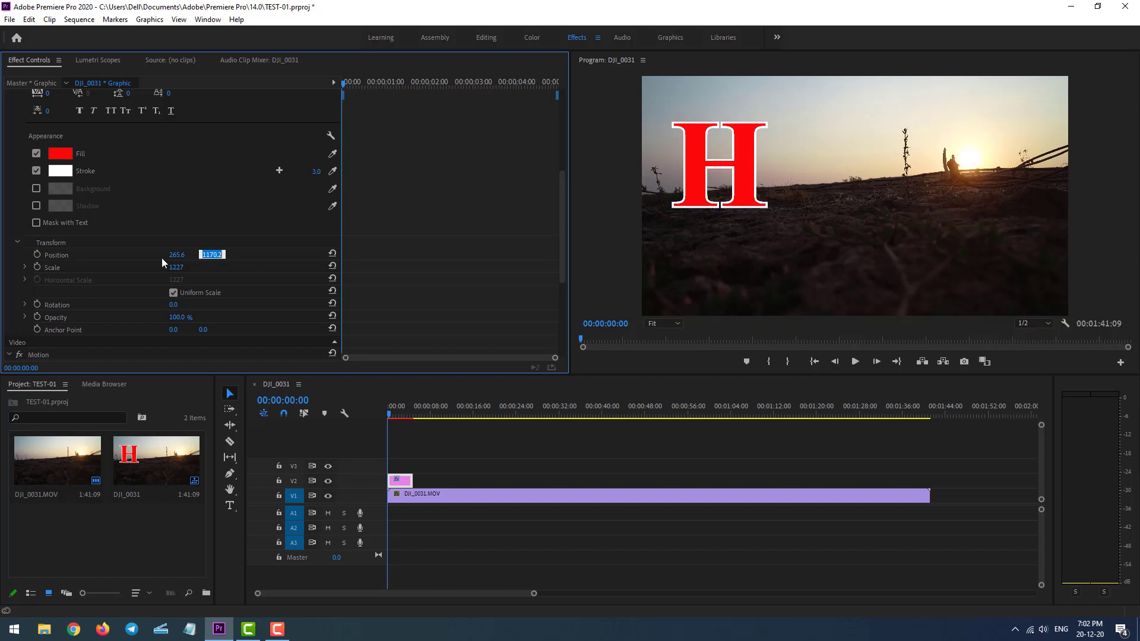
left_click(183, 254)
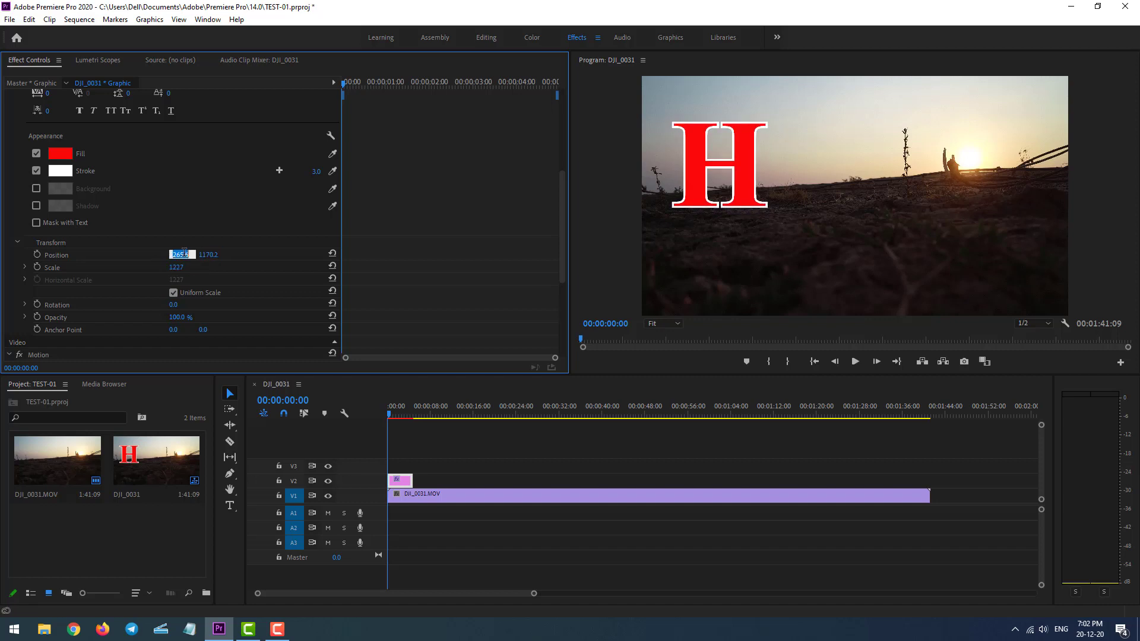
left_click(229, 397)
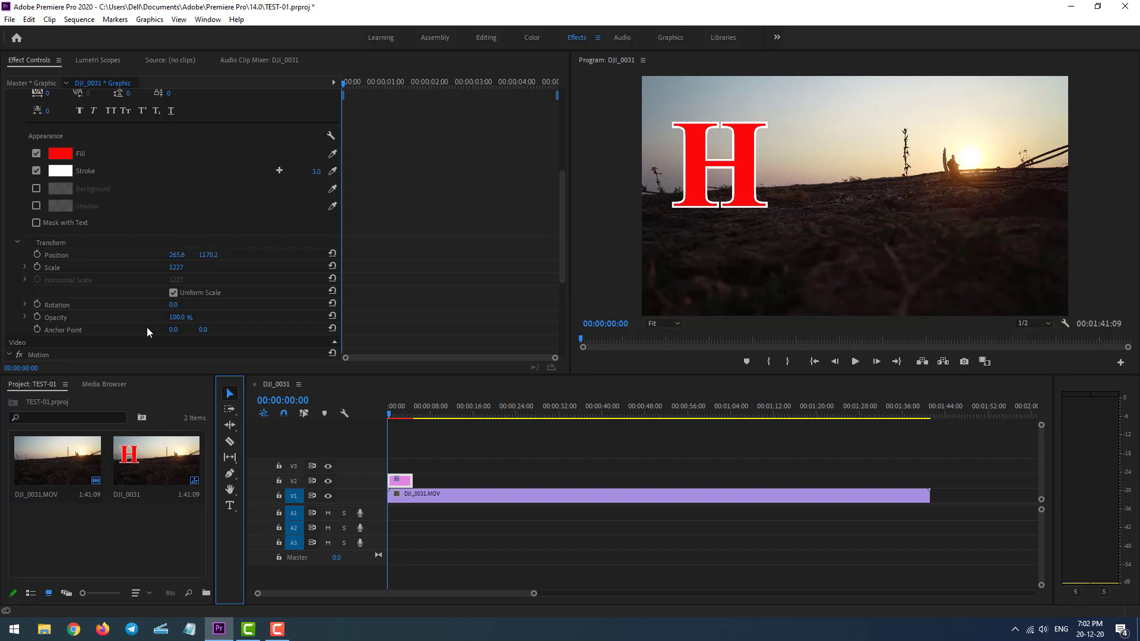
- Enlarge the H with the Text Transform Scale slider
left_click(25, 266)
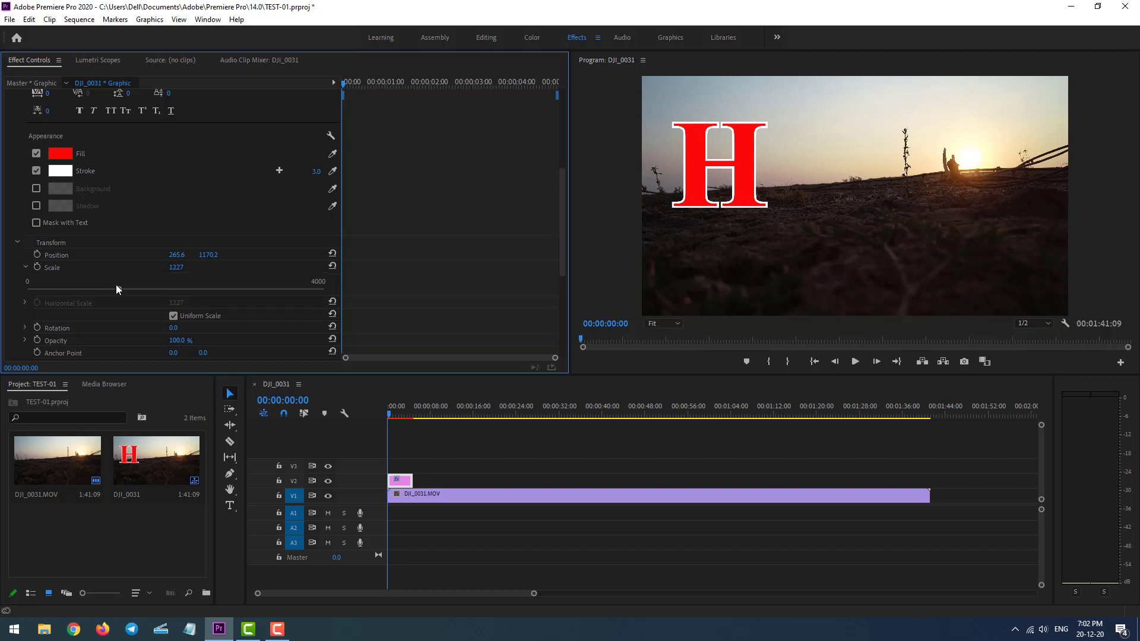
mouse_move(119, 288)
left_mouse_down()
mouse_move(131, 289)
mouse_move(95, 288)
left_mouse_up()
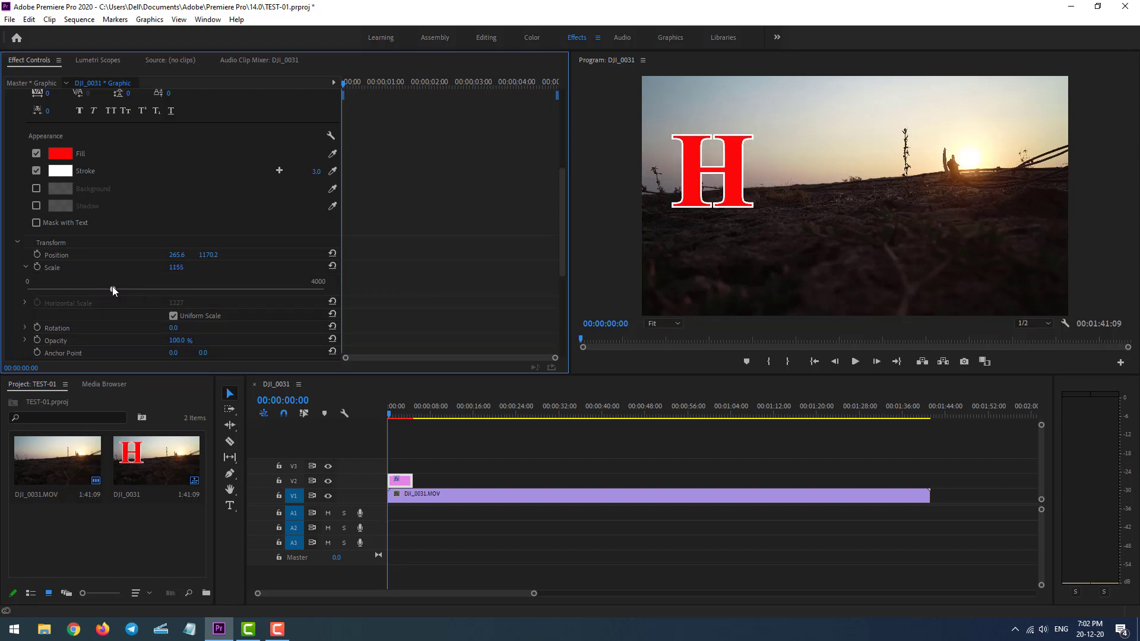
left_click(24, 266)
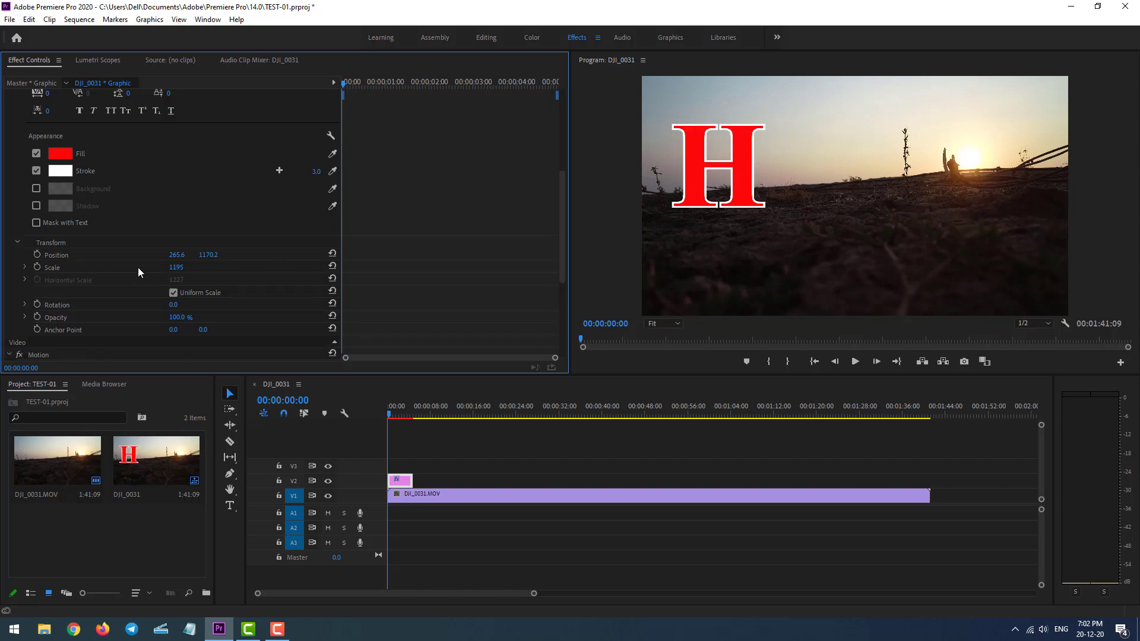
scroll(148, 276, "down", 1)
scroll(164, 287, "down", 2)
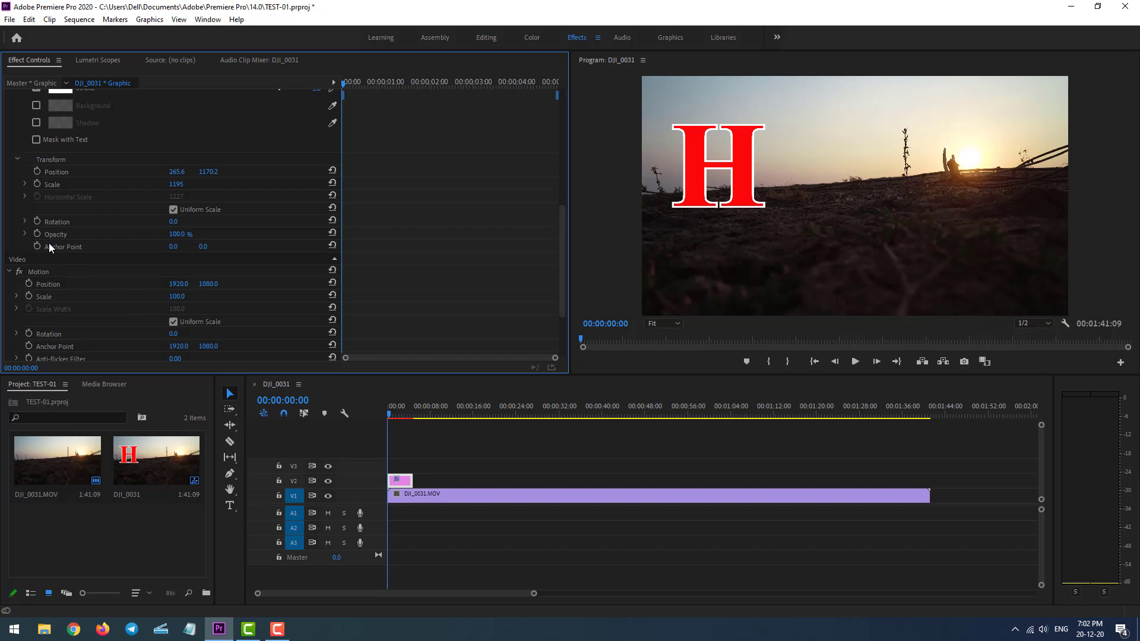
- Try out the Rotation dial on the red H title
left_click(25, 219)
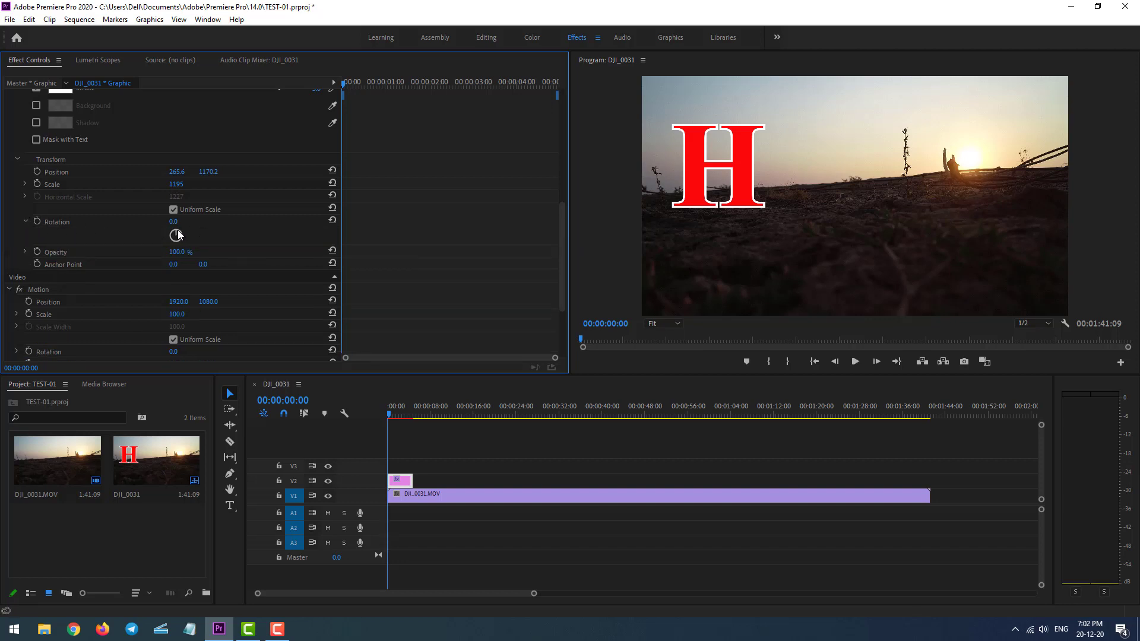
left_click_drag(178, 235, 176, 222)
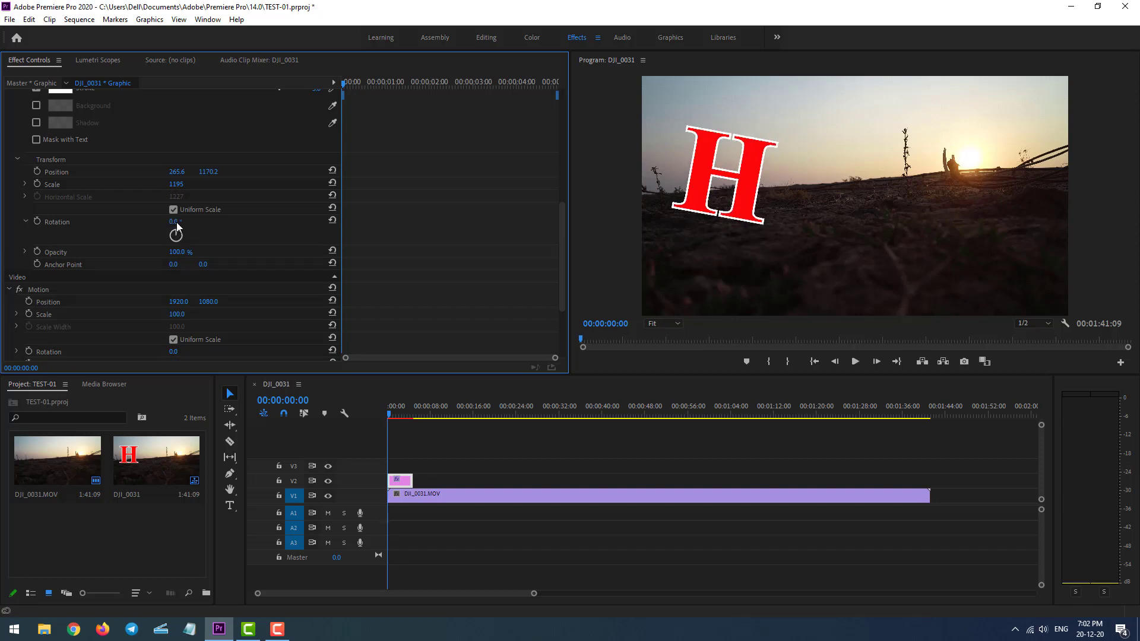
scroll(122, 291, "down", 1)
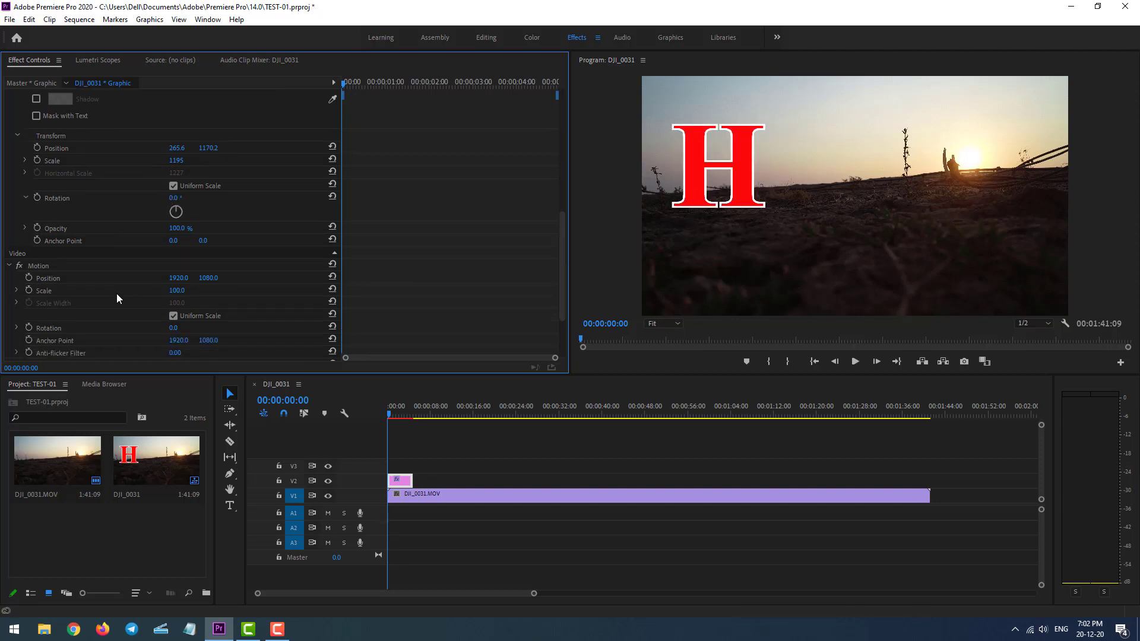
scroll(117, 293, "down", 1)
scroll(113, 293, "up", 3)
scroll(113, 292, "up", 2)
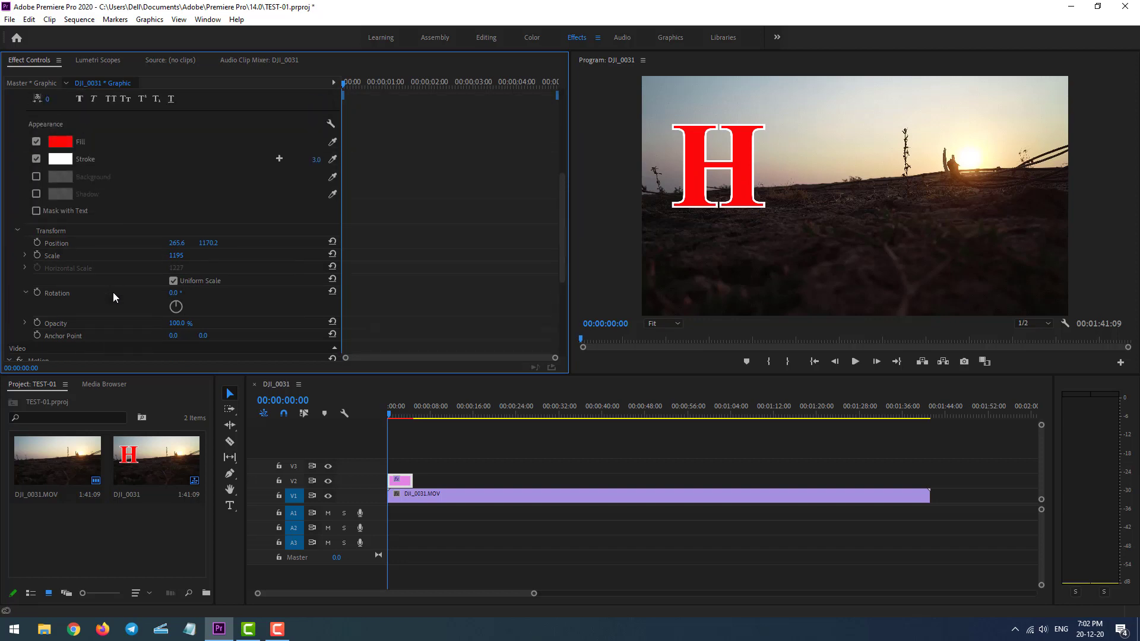
scroll(113, 293, "up", 1)
scroll(91, 275, "up", 2)
scroll(91, 276, "up", 2)
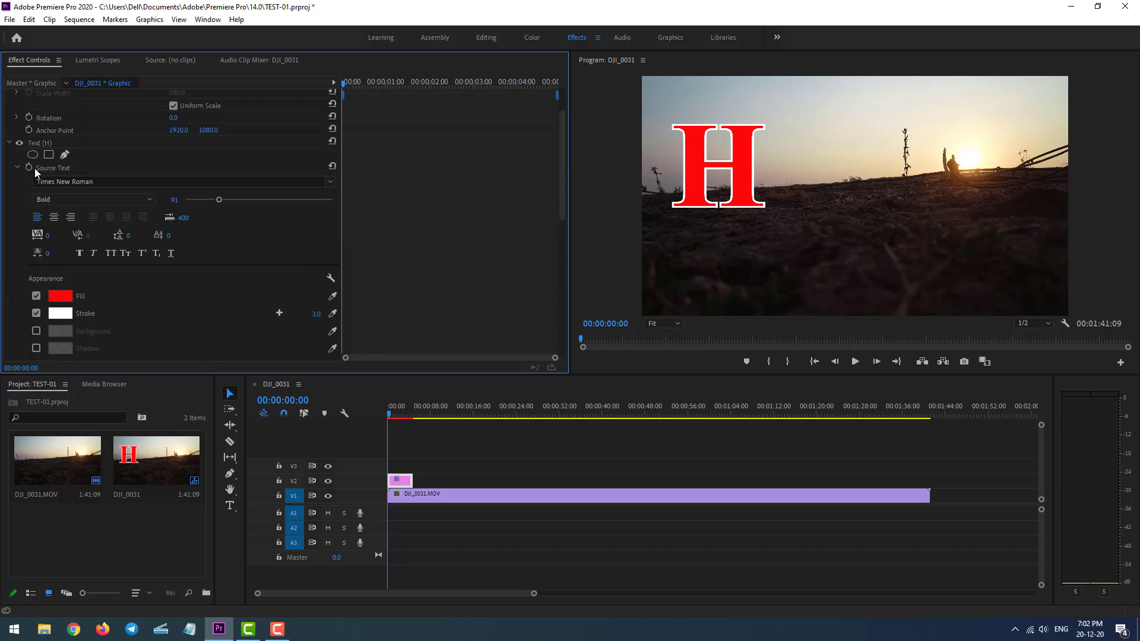
scroll(35, 169, "up", 1)
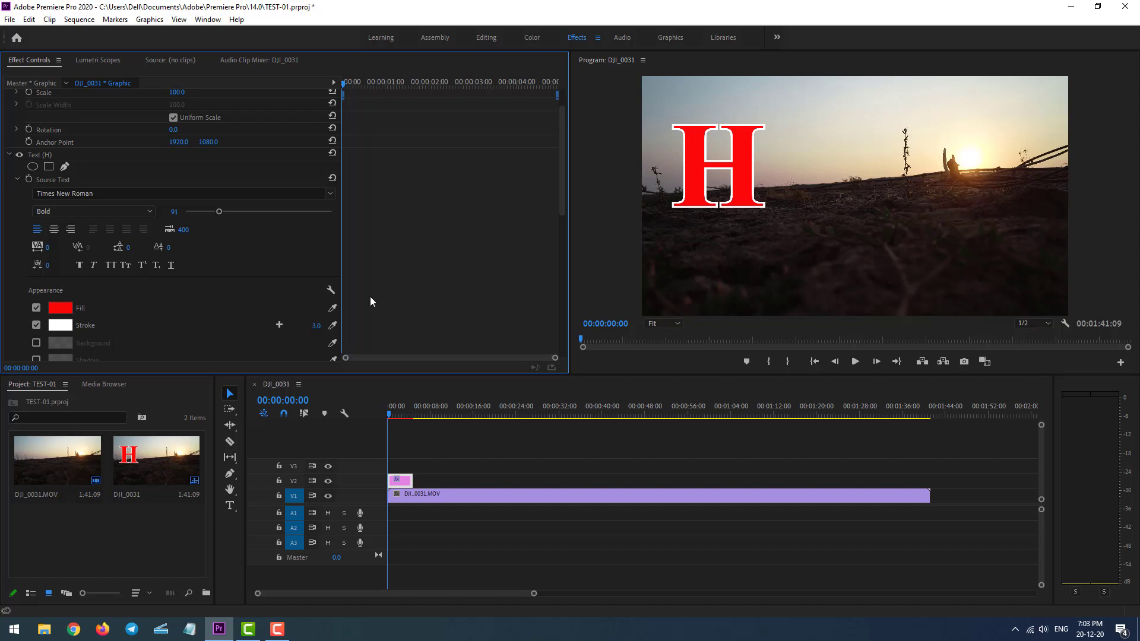
scroll(174, 290, "down", 1)
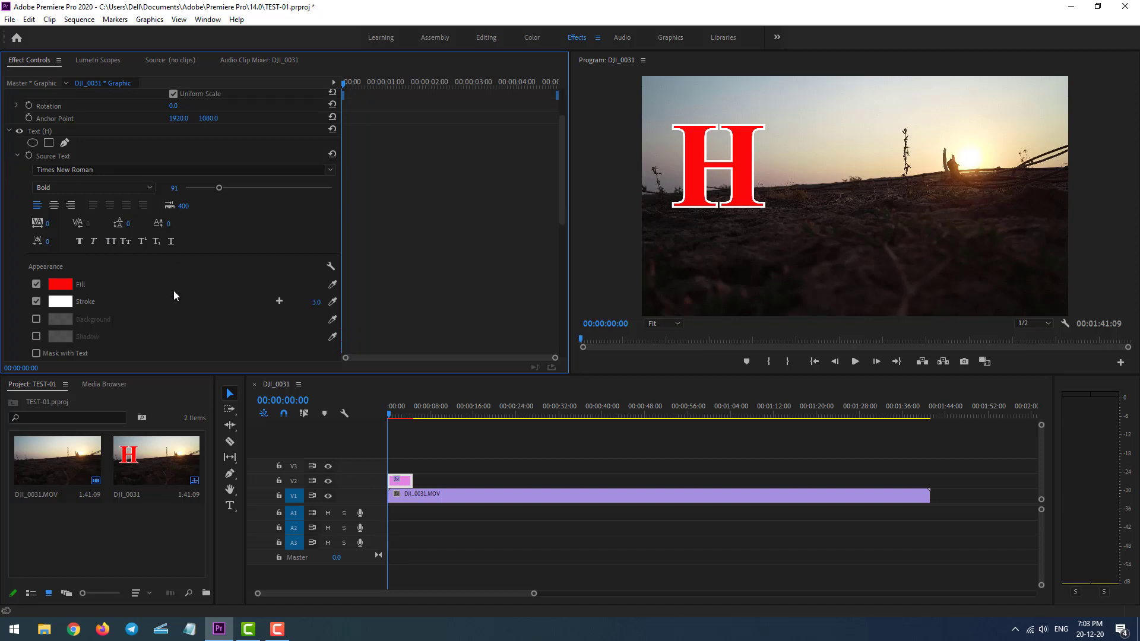
scroll(173, 290, "up", 1)
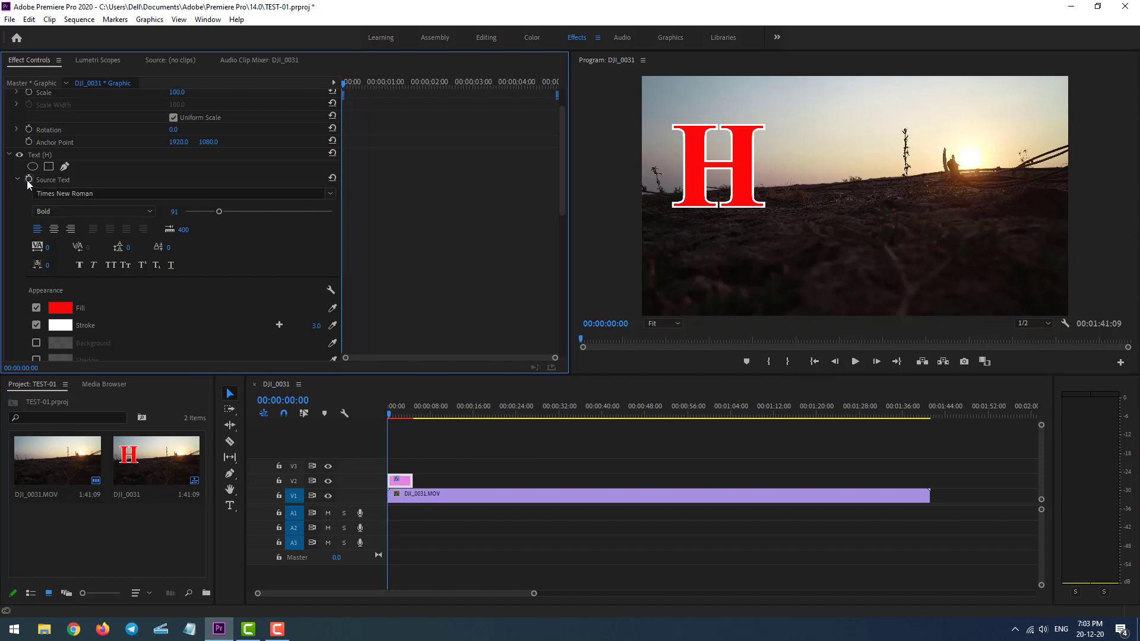
- Enable Source Text keyframing and change the letter to I a few frames in
left_click(28, 179)
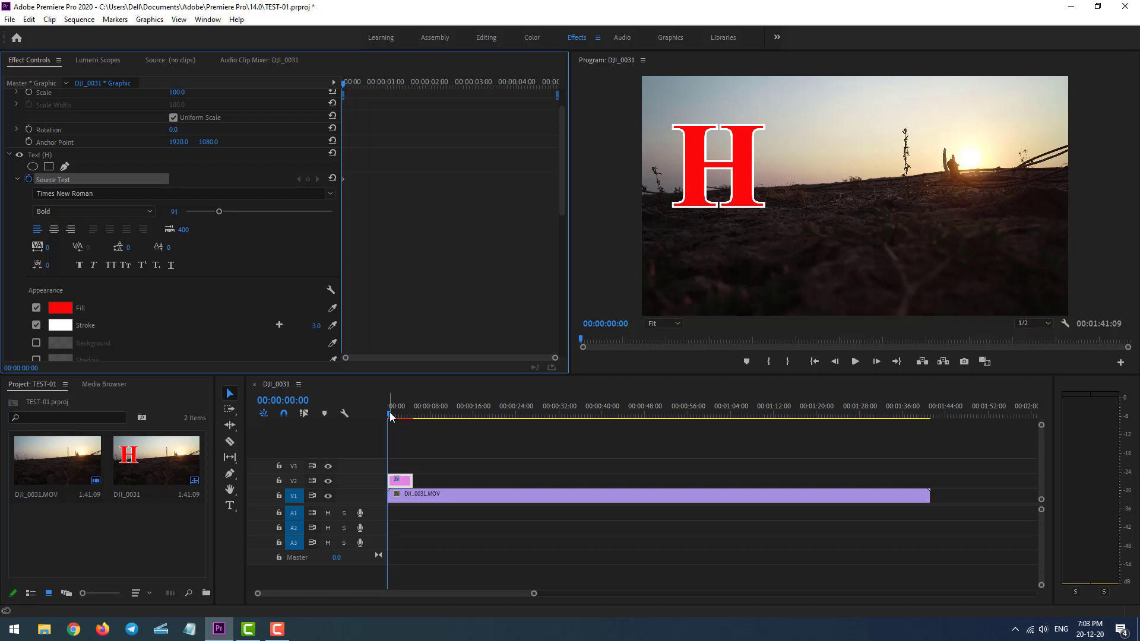
left_click(877, 364)
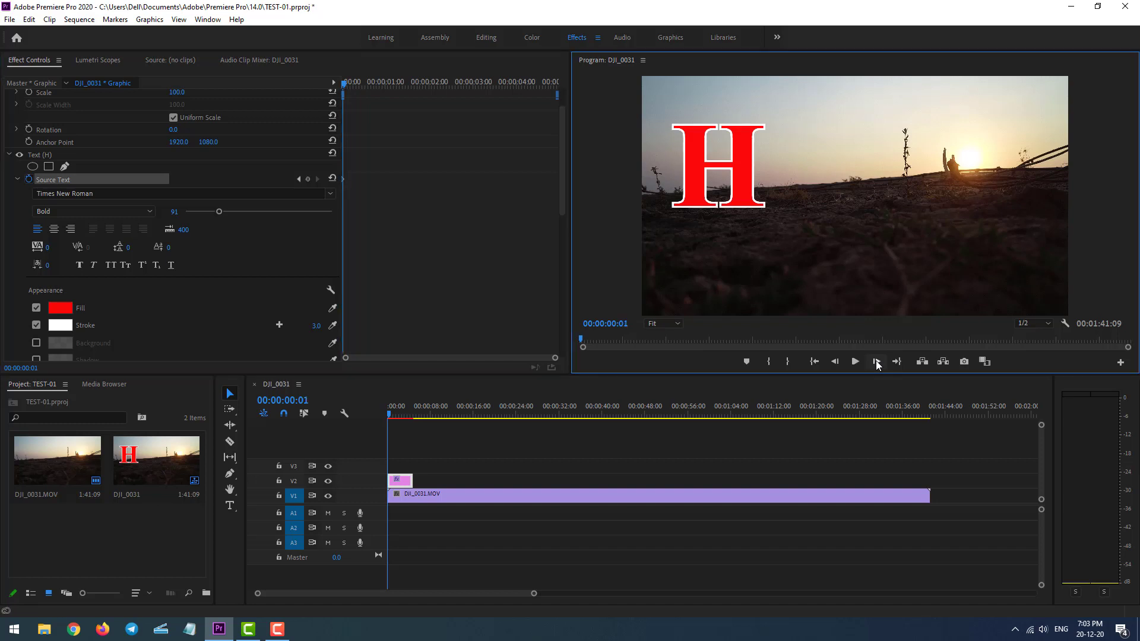
left_click(877, 363)
left_click(878, 364)
left_click(877, 363)
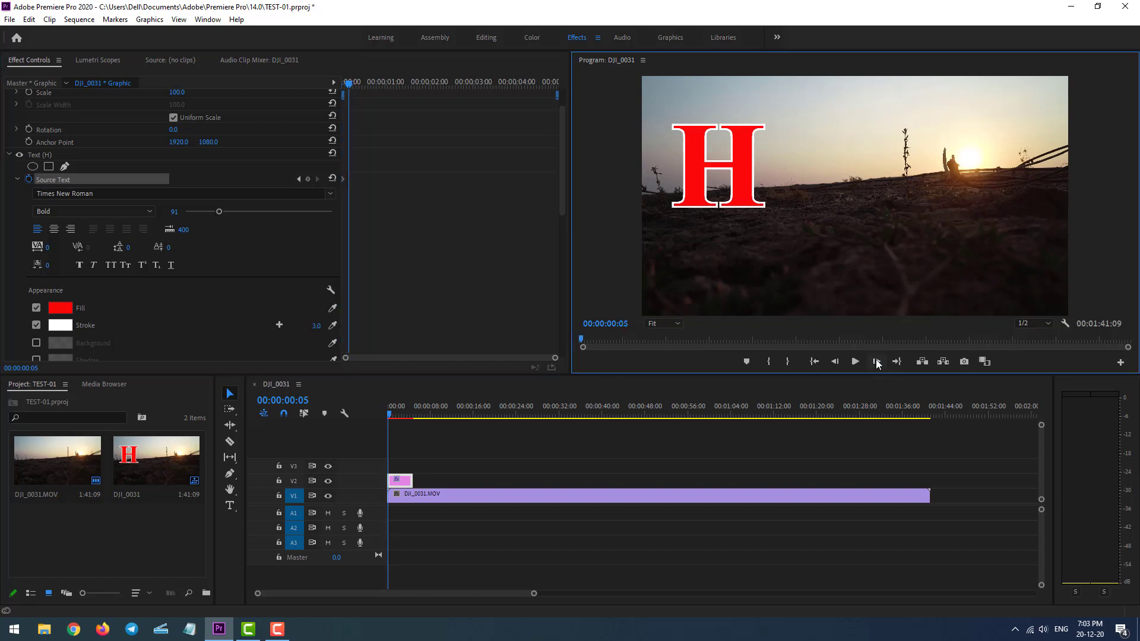
left_click(730, 200)
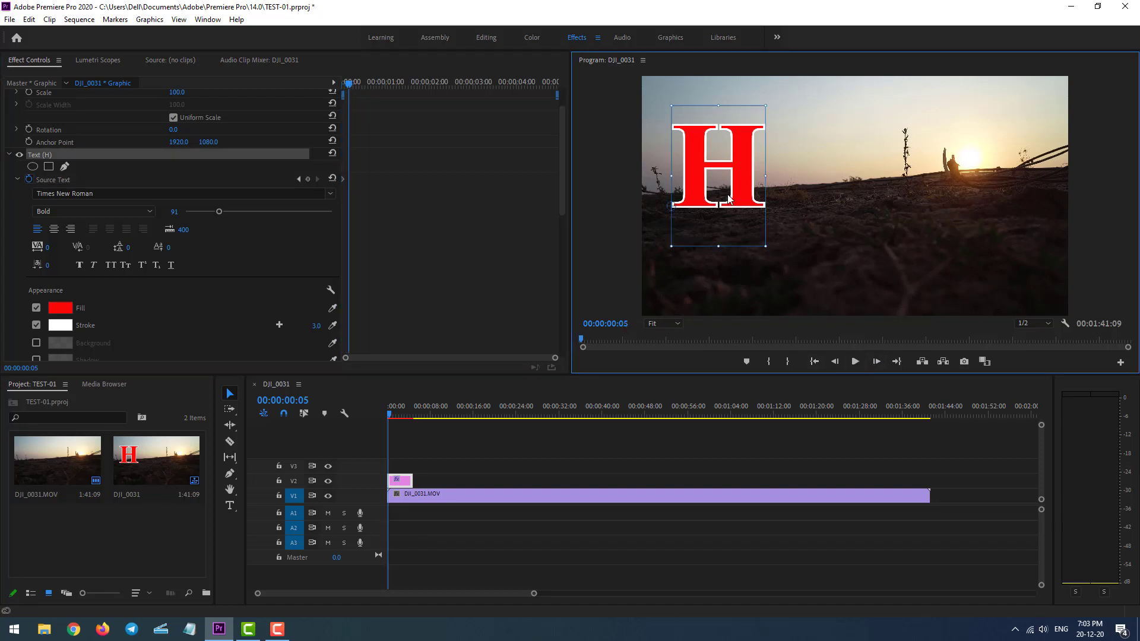
key("t")
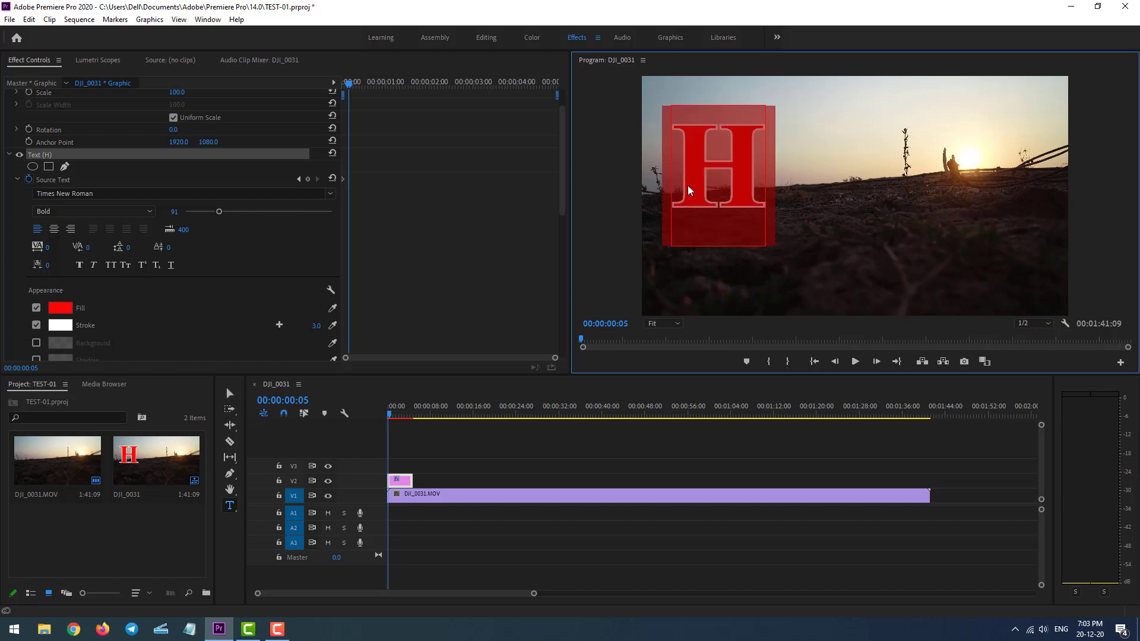
type("I")
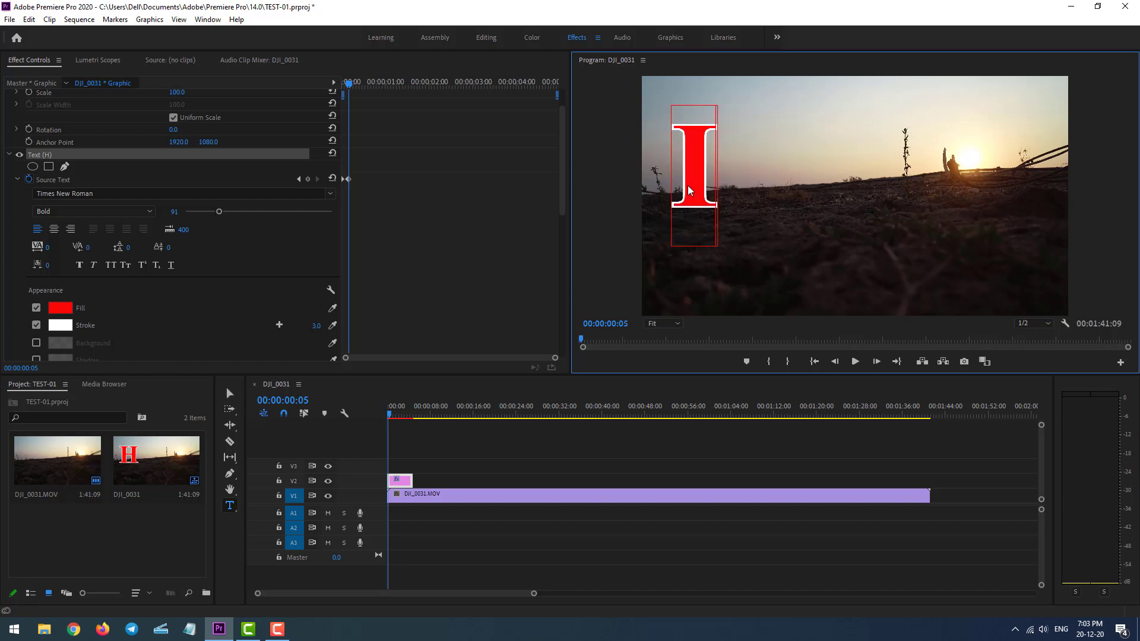
- At frame 11, replace the letter with J
left_click(878, 364)
left_click(877, 365)
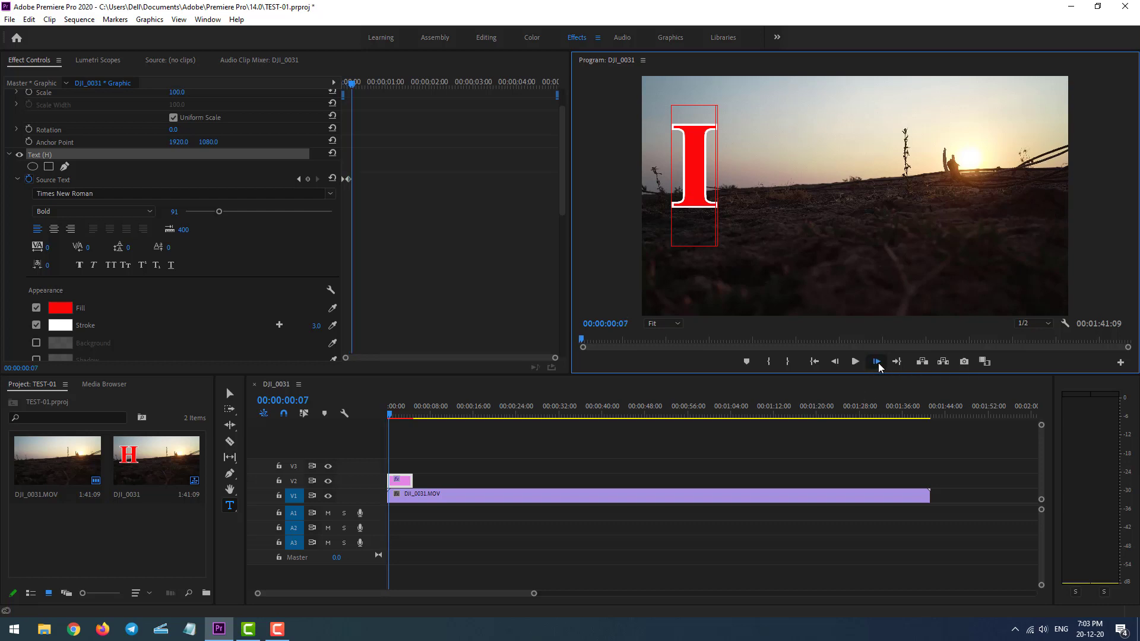
left_click(878, 365)
left_click(877, 365)
left_click(877, 365)
left_click(877, 364)
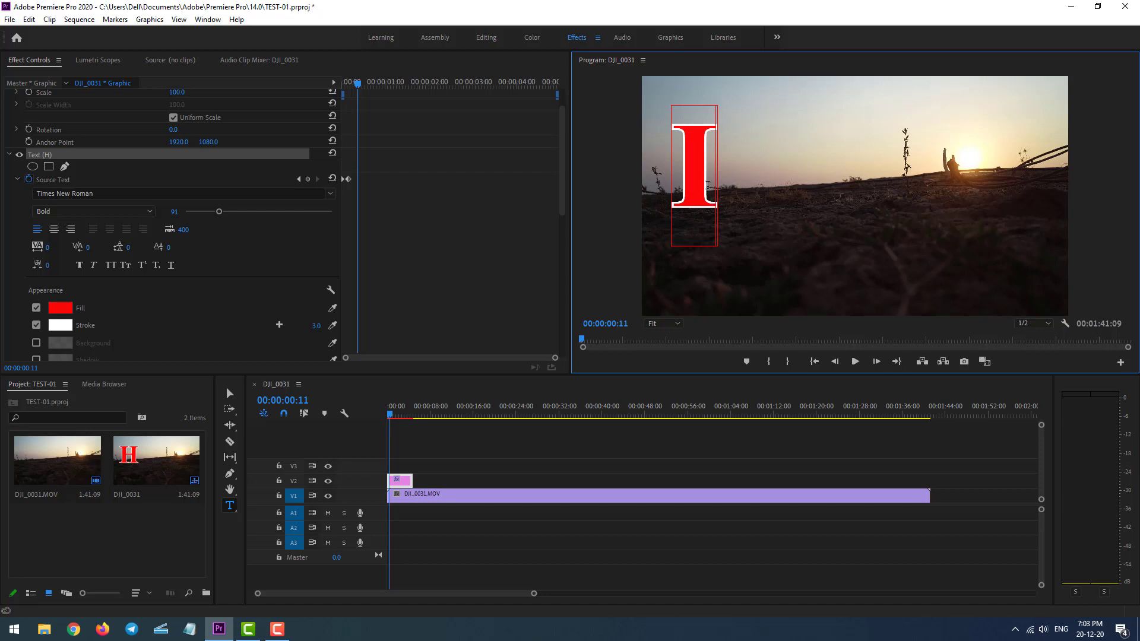
key("BackSpace")
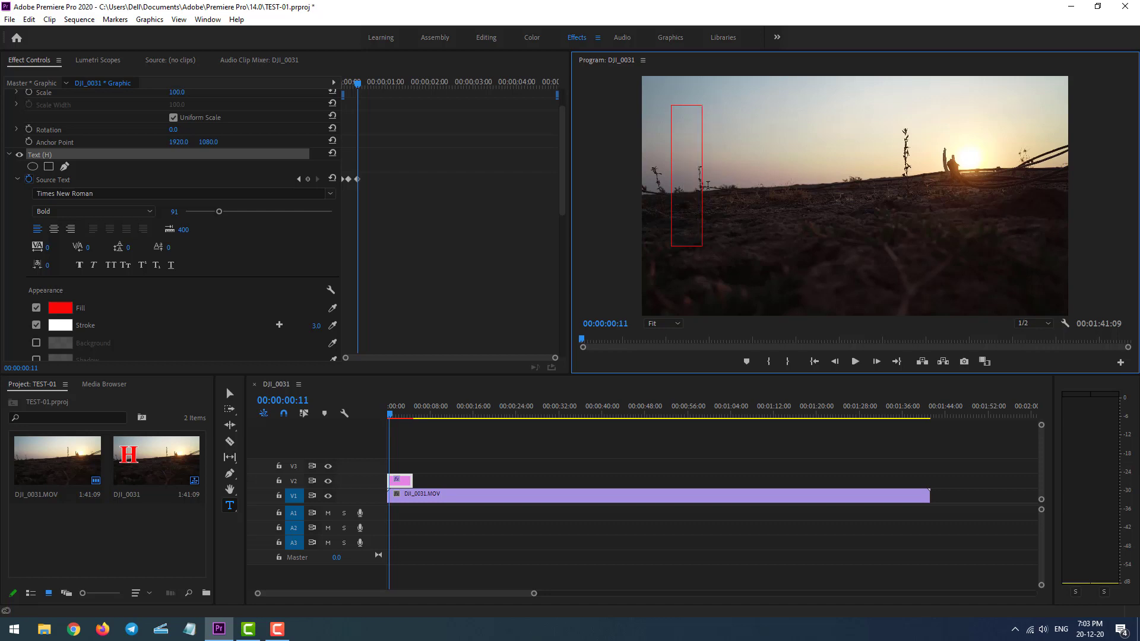
type("J")
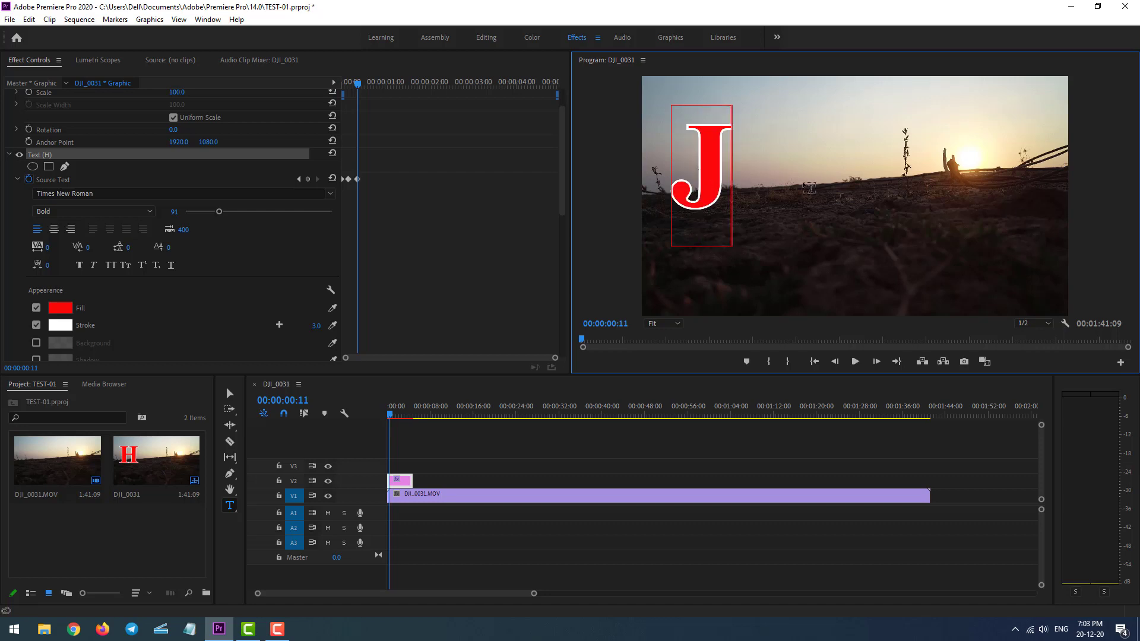
- At frame 22, change the letter to K, then return the playhead to the start
left_click(877, 361)
left_click(877, 362)
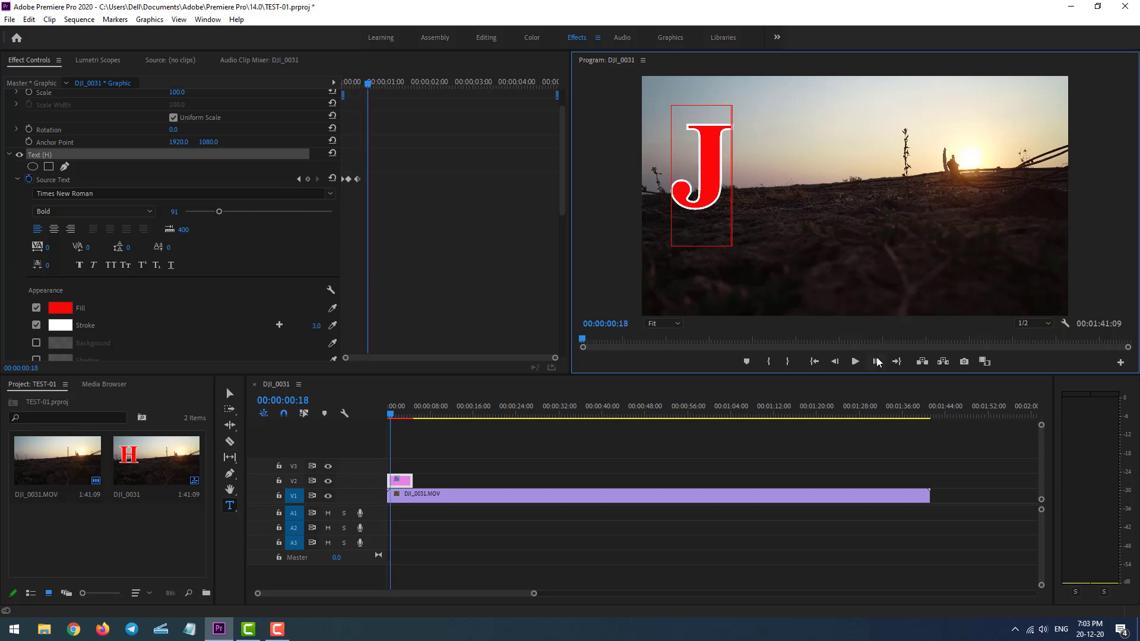
left_click(877, 362)
left_click(877, 362)
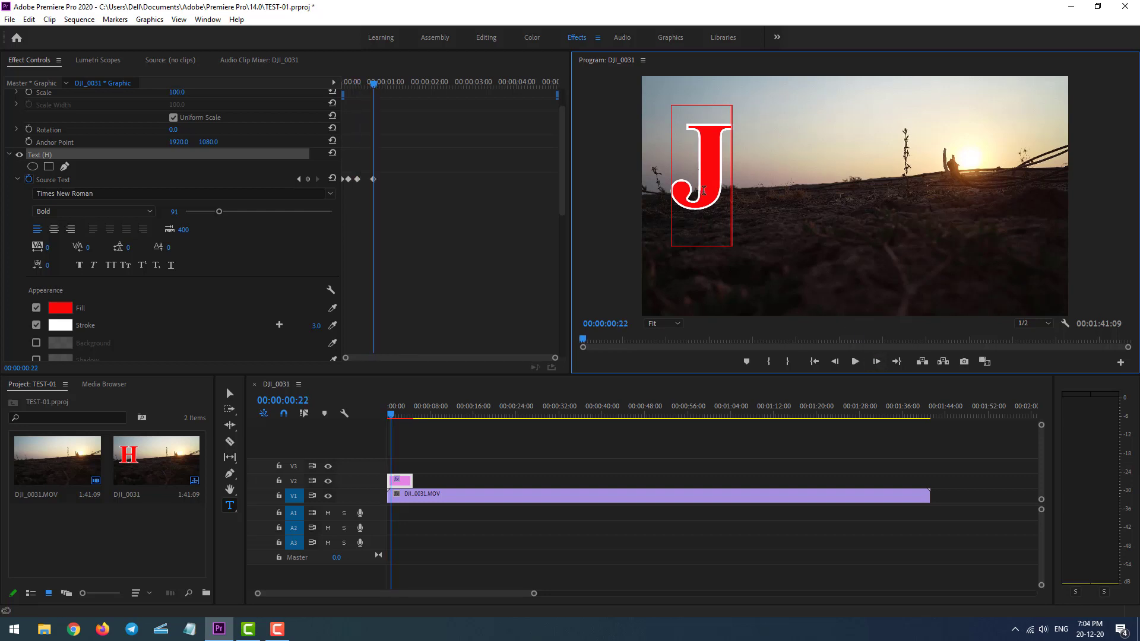
type("K")
key("BackSpace")
key("BackSpace")
type("K")
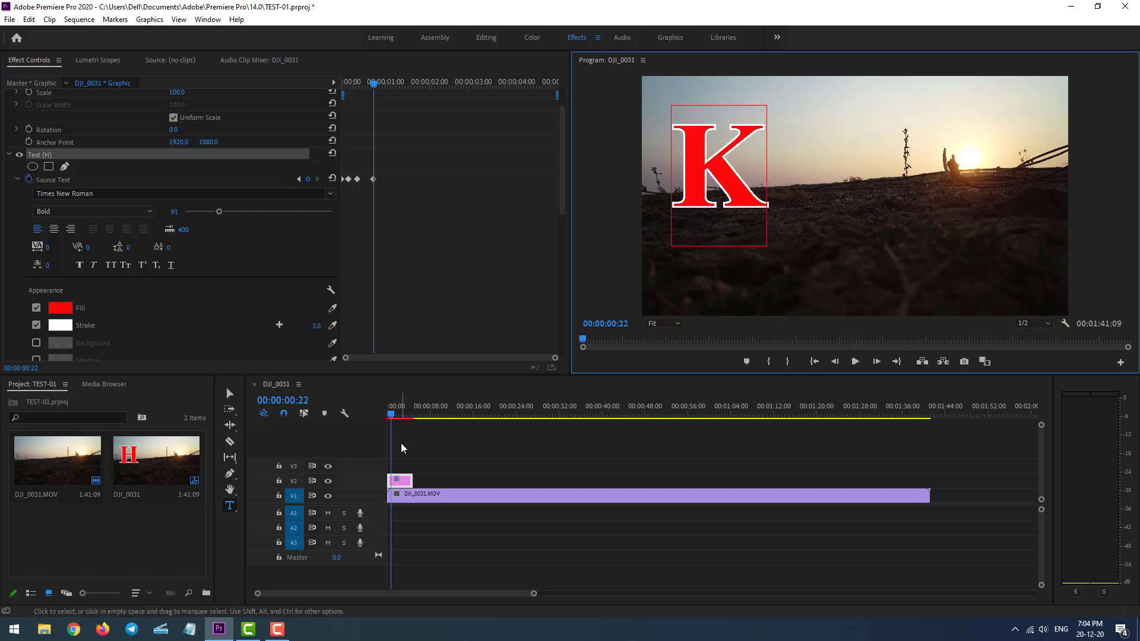
left_click_drag(389, 417, 369, 418)
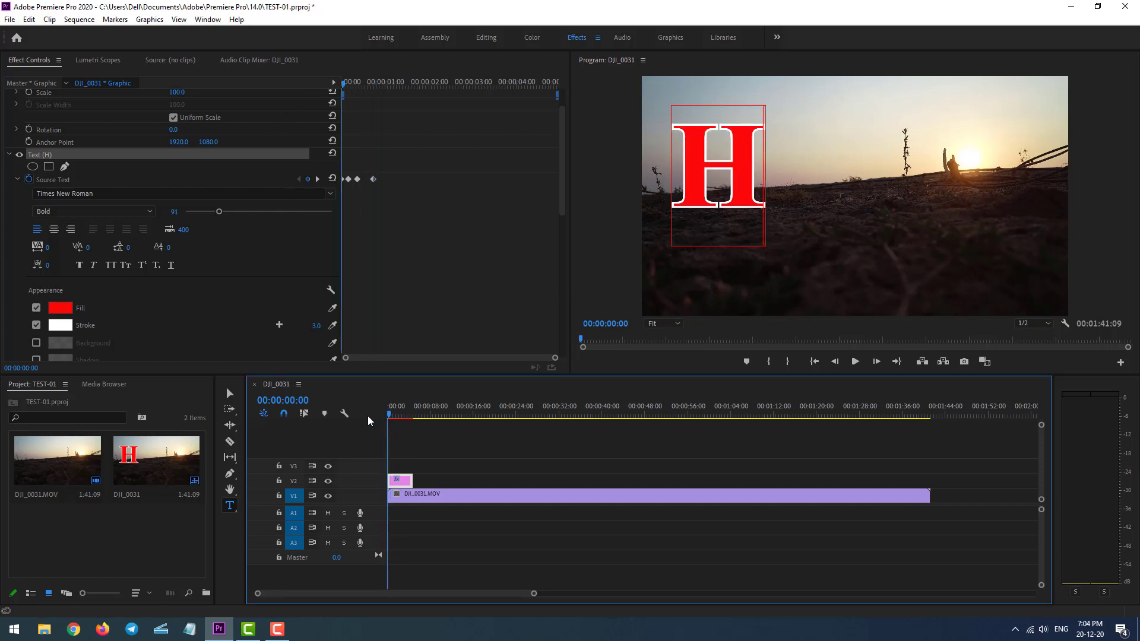
left_click(854, 367)
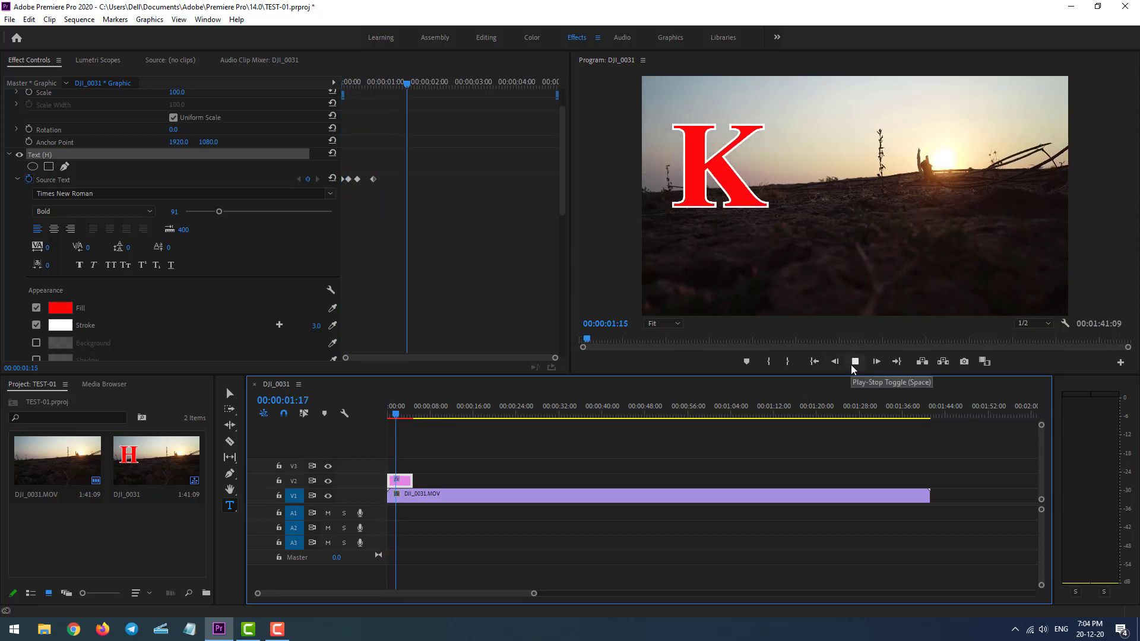
left_click(854, 362)
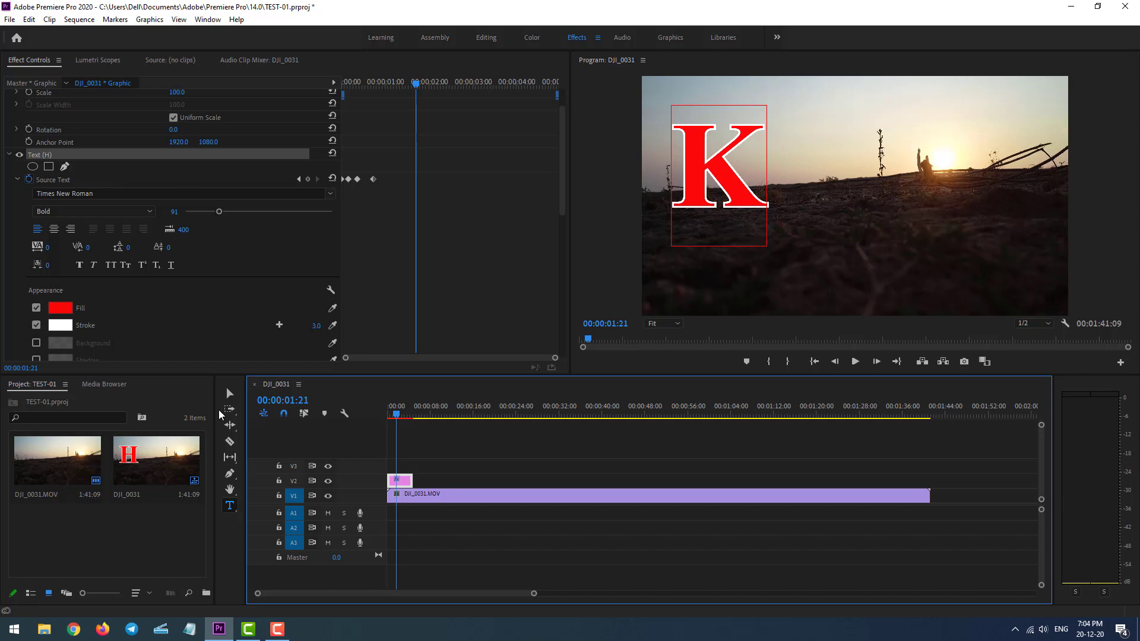
- Rotate the red K title to 20° in the Program monitor and review its Transform settings
left_click(229, 394)
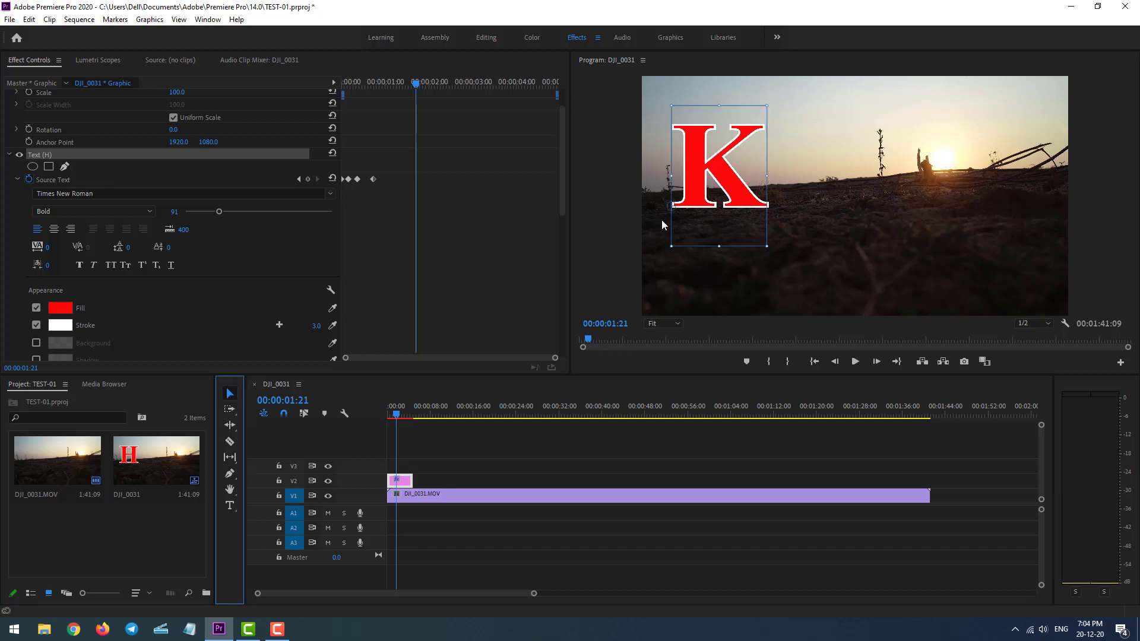
left_click(664, 205)
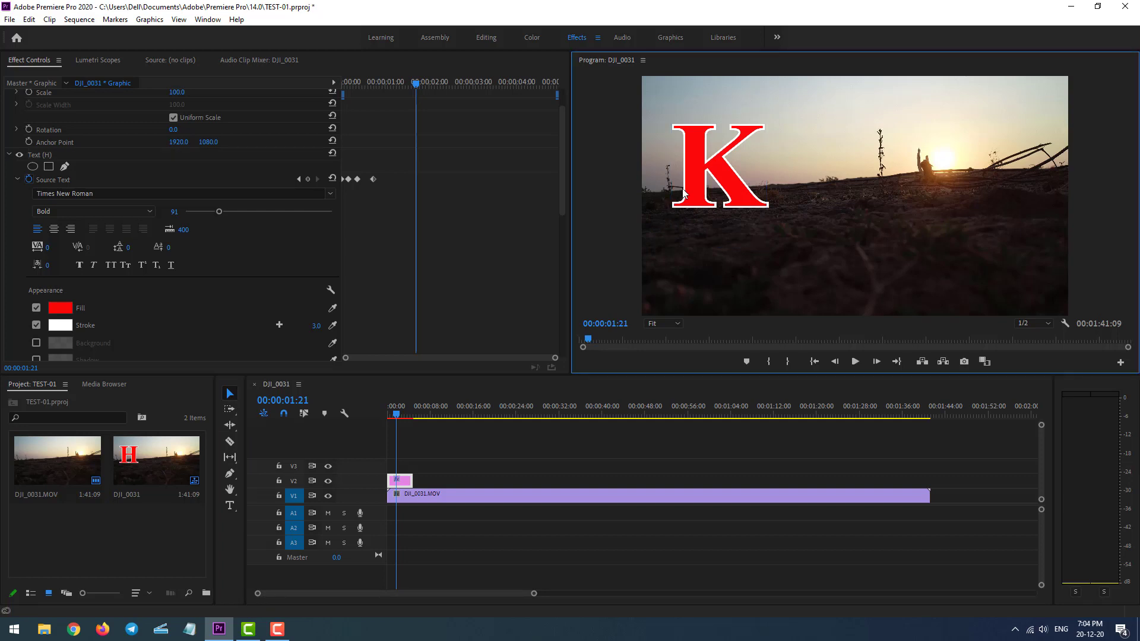
left_click(684, 193)
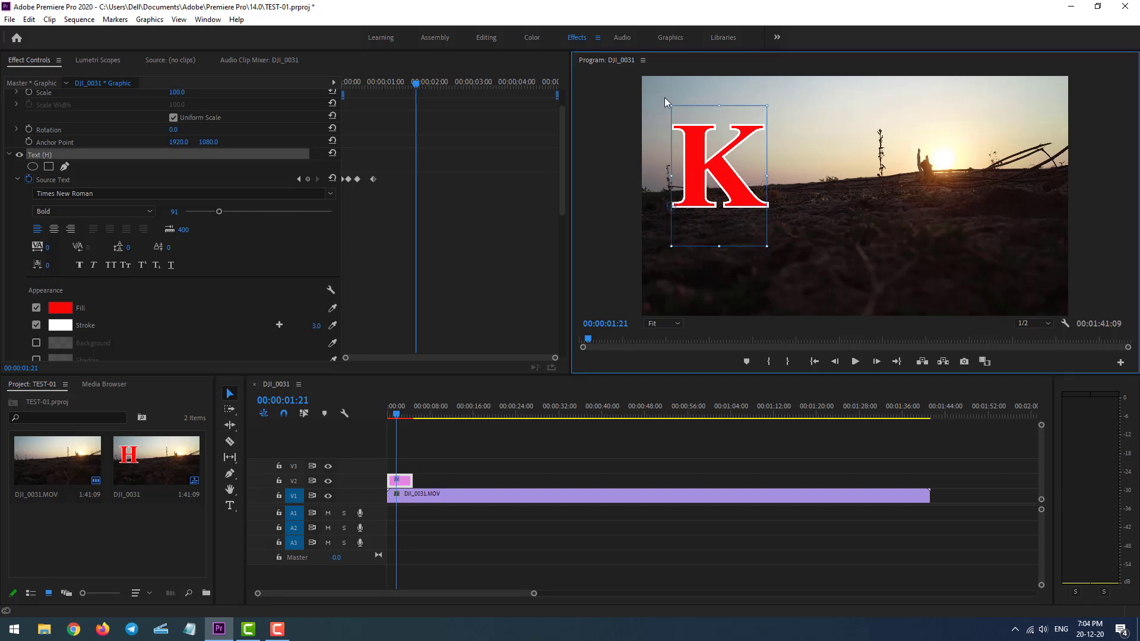
mouse_move(664, 97)
left_mouse_down()
mouse_move(737, 98)
mouse_move(701, 100)
left_mouse_up()
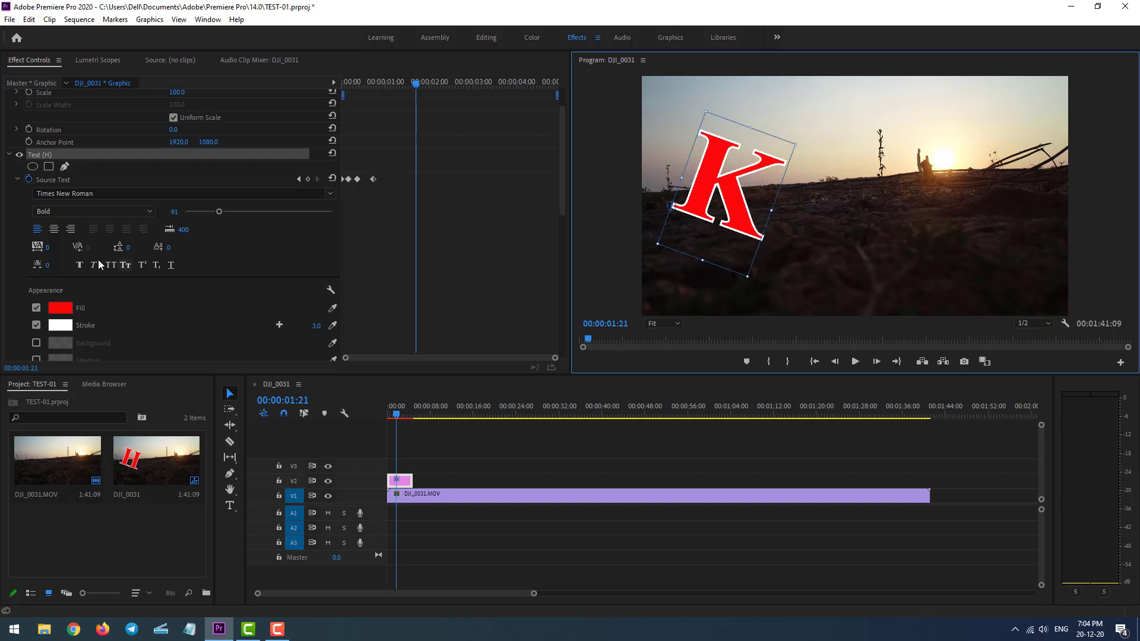
scroll(101, 305, "down", 3)
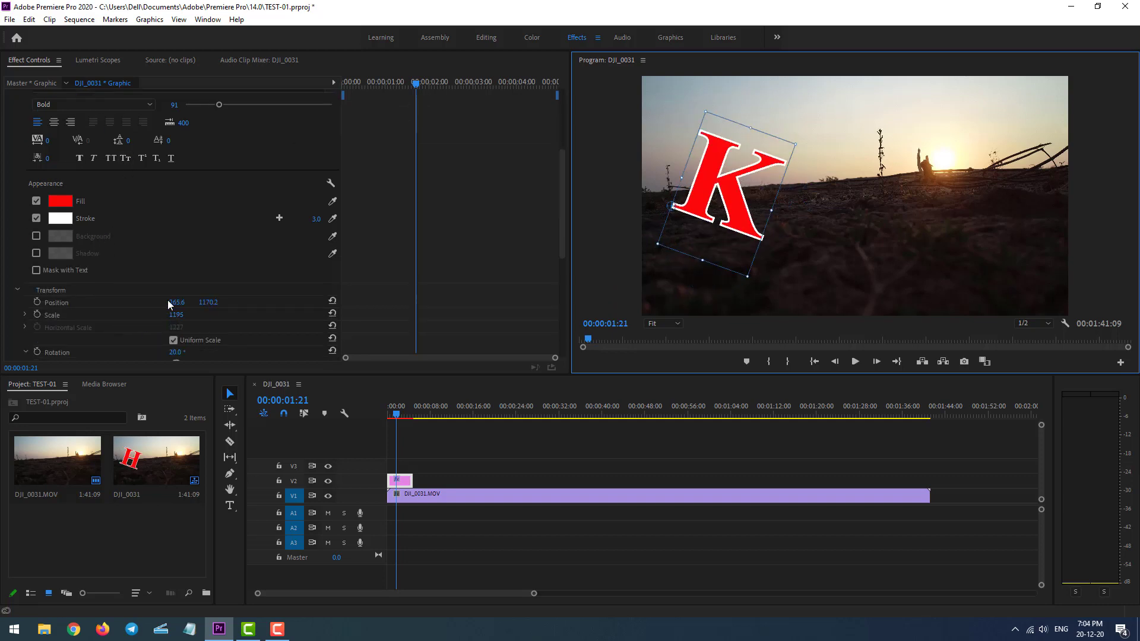
scroll(168, 300, "down", 3)
scroll(171, 287, "up", 2)
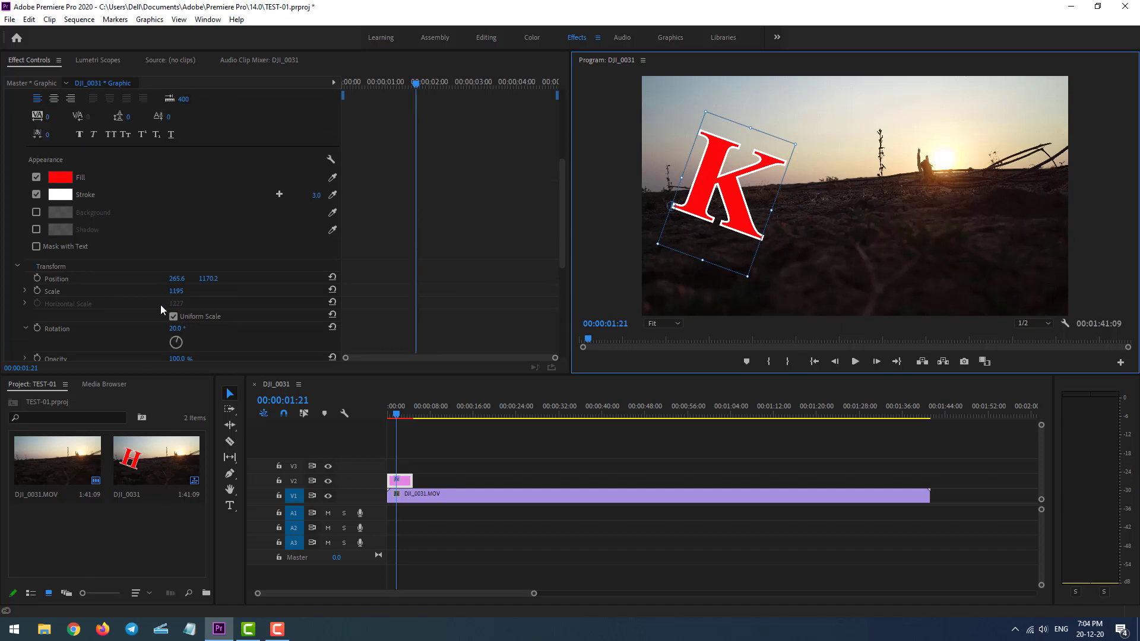
scroll(164, 270, "up", 1)
scroll(167, 263, "up", 1)
scroll(171, 249, "up", 1)
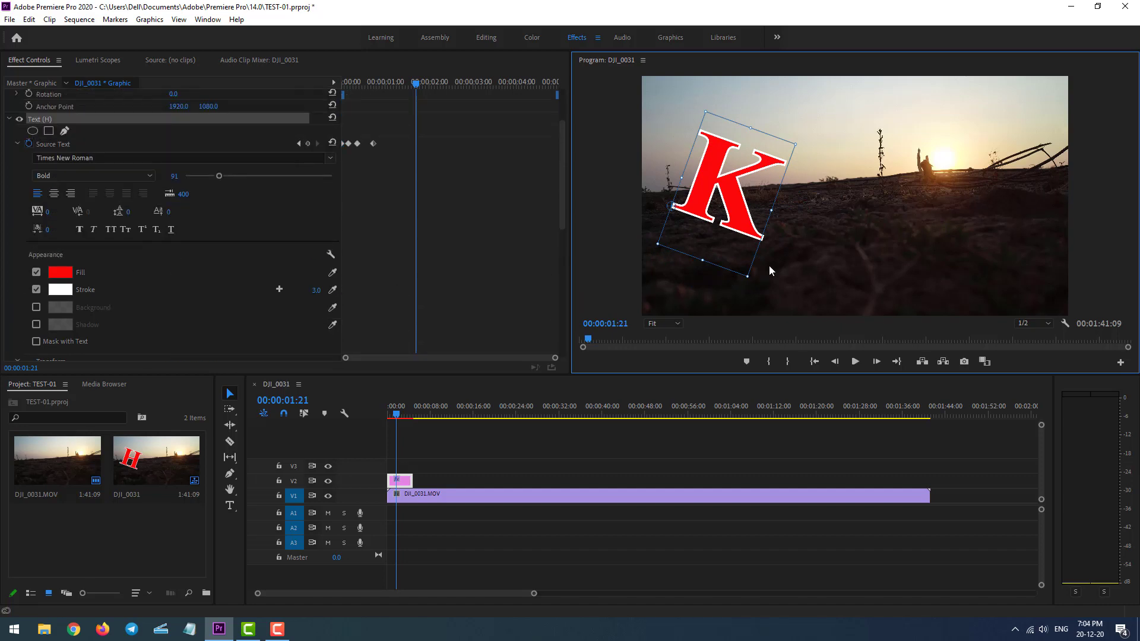
- Add vertical text reading 'Helcome' near the tree on the right and enlarge it
left_click(669, 122)
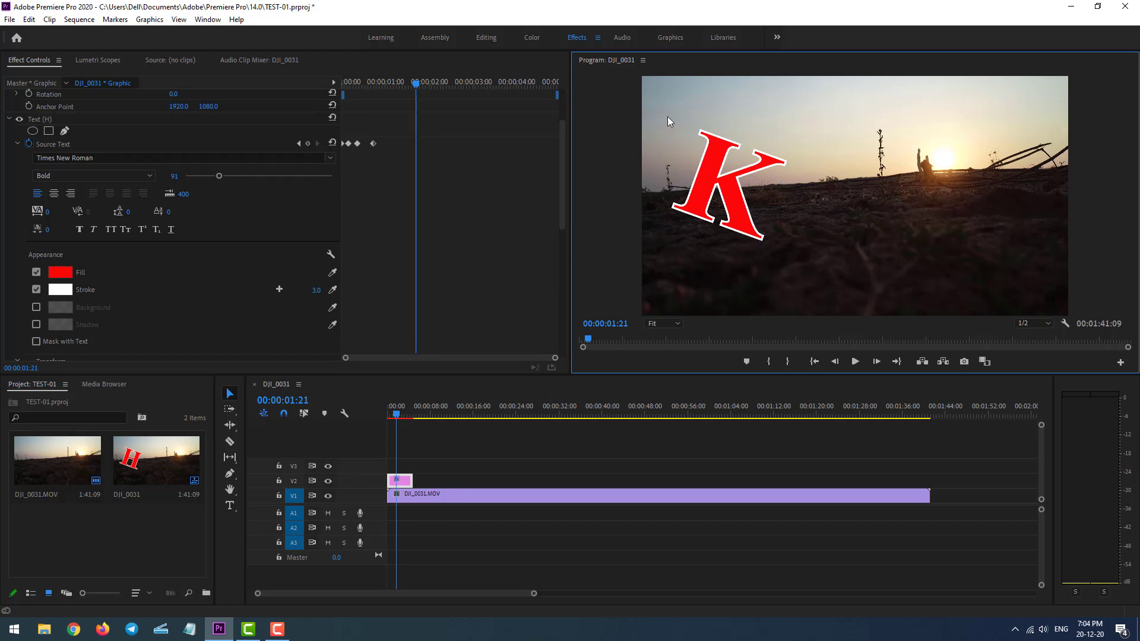
left_click(230, 506)
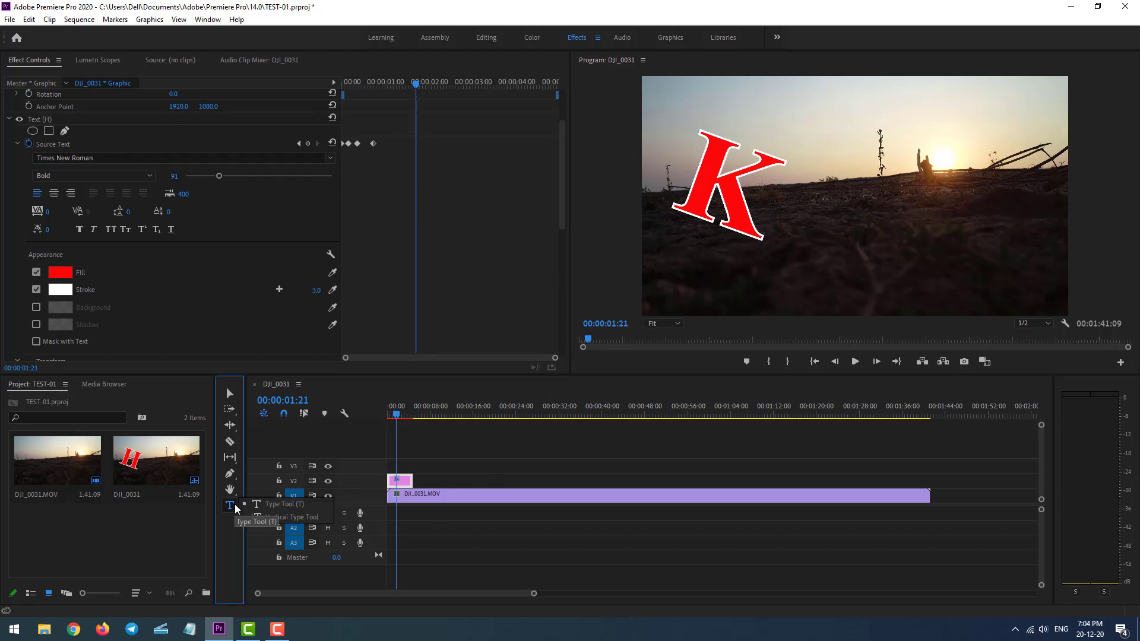
left_click(294, 521)
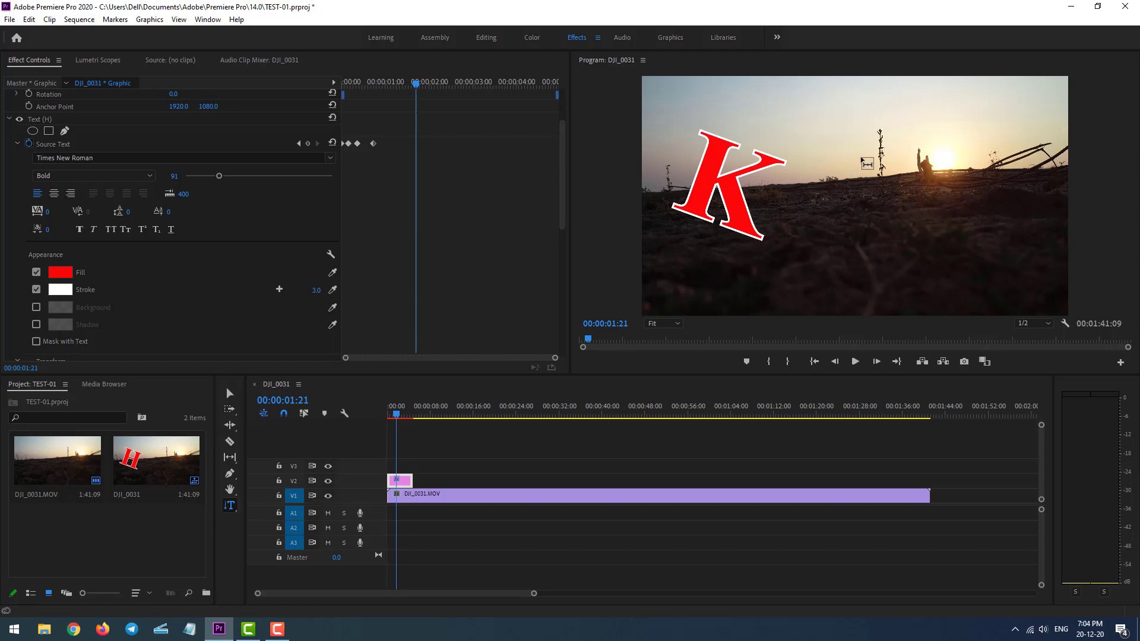
left_click(877, 104)
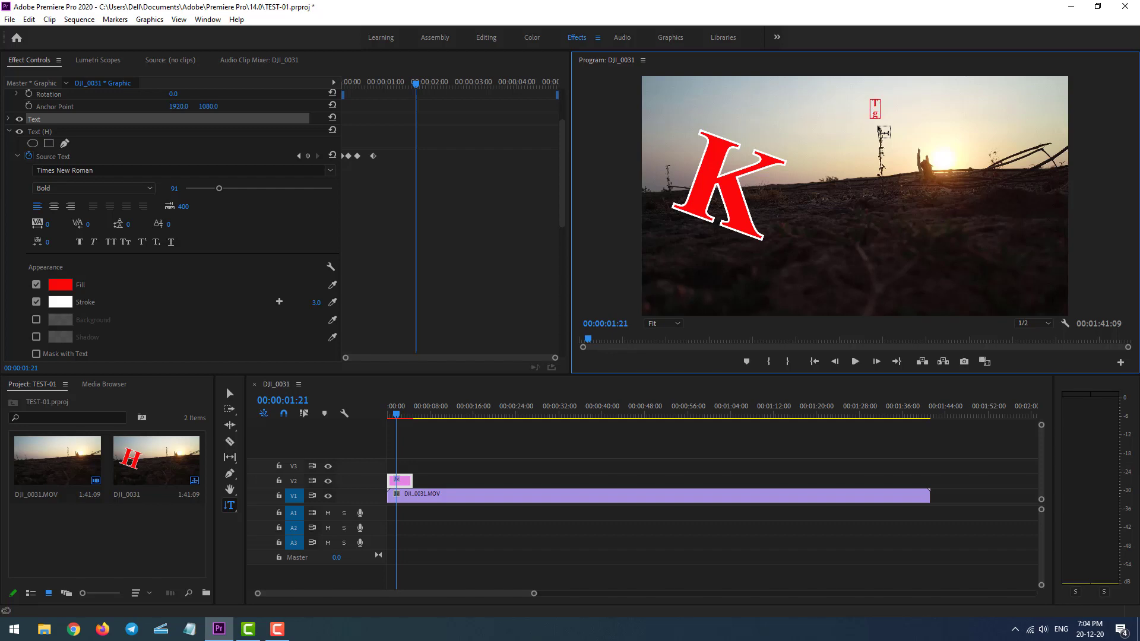
type("He")
type("llome")
left_click(229, 393)
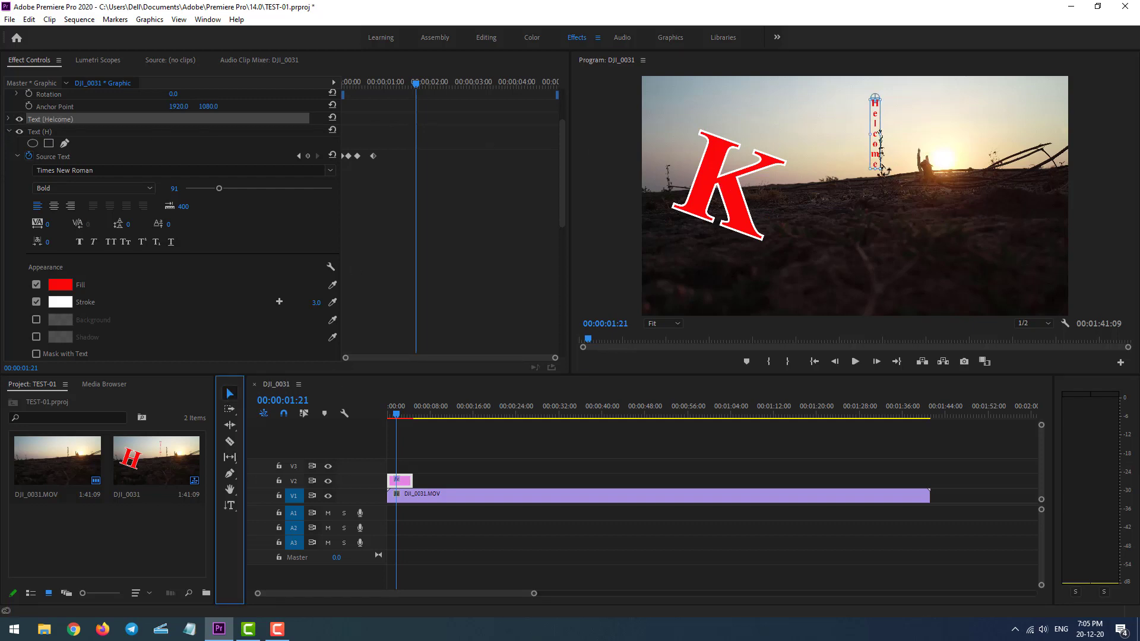
left_click_drag(883, 171, 1001, 274)
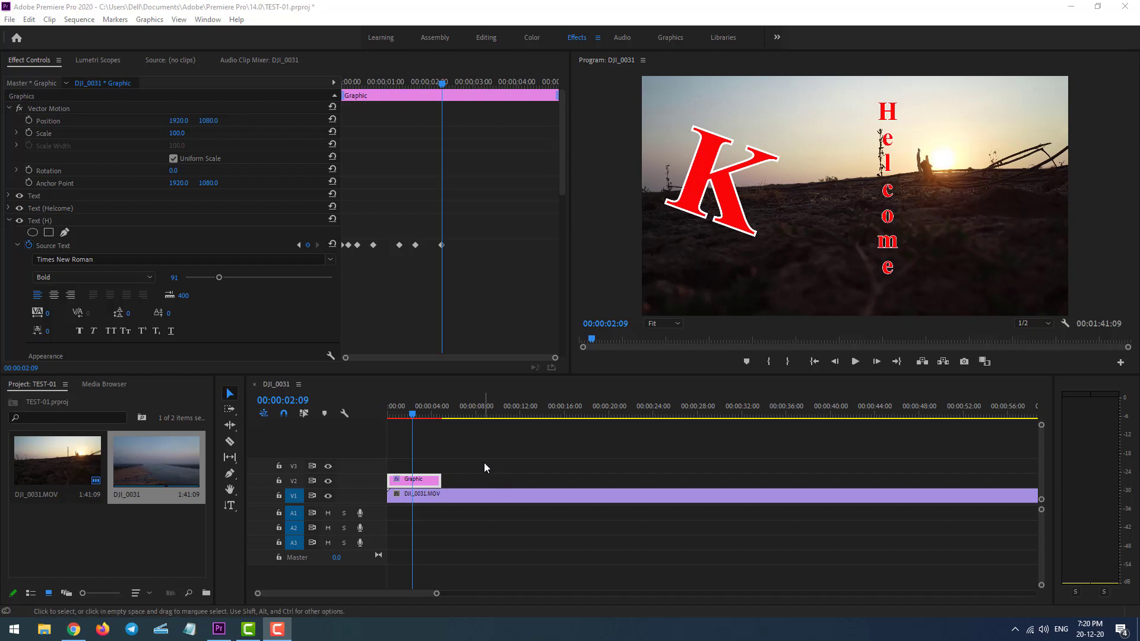
- Delete the V2 graphic clip holding K and Helcome, then choose the horizontal Type Tool
left_click(441, 430)
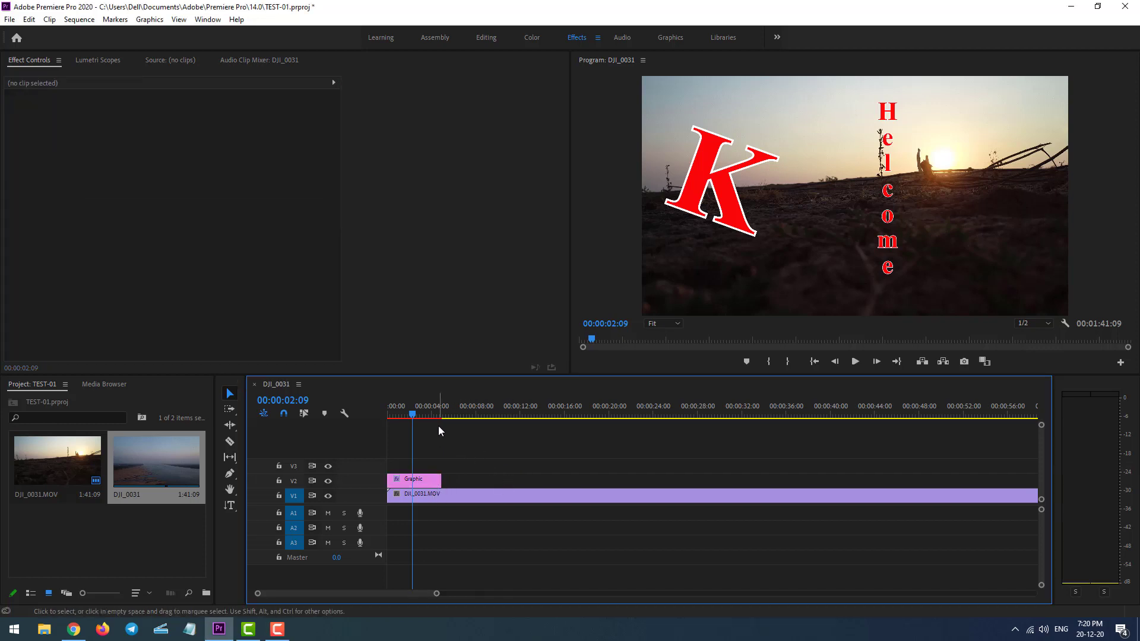
left_click(426, 481)
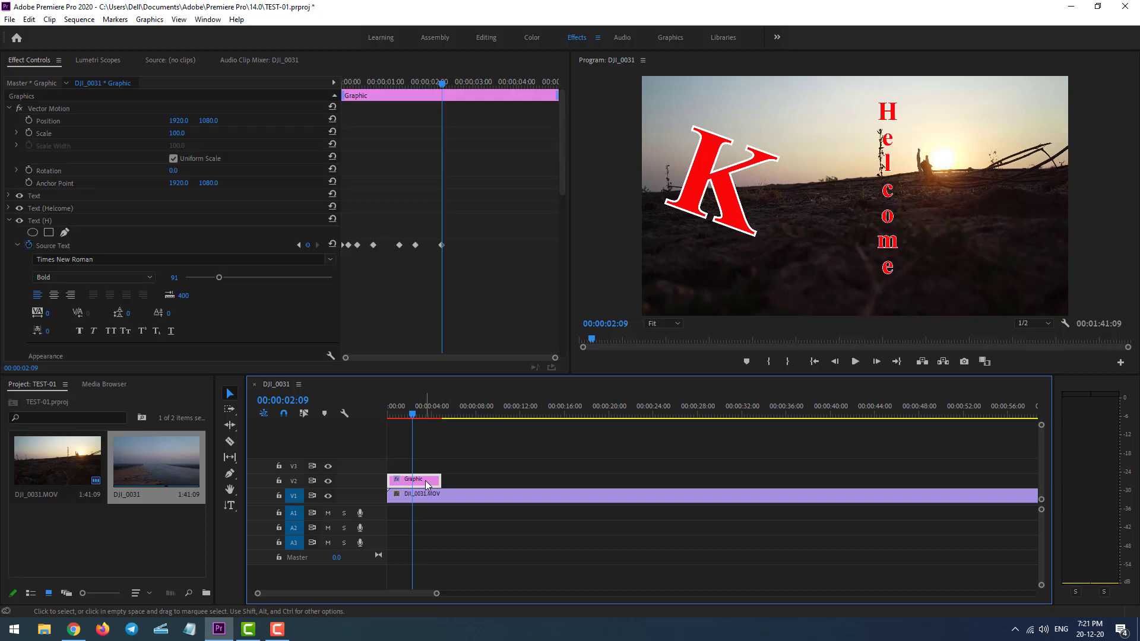
key("Delete")
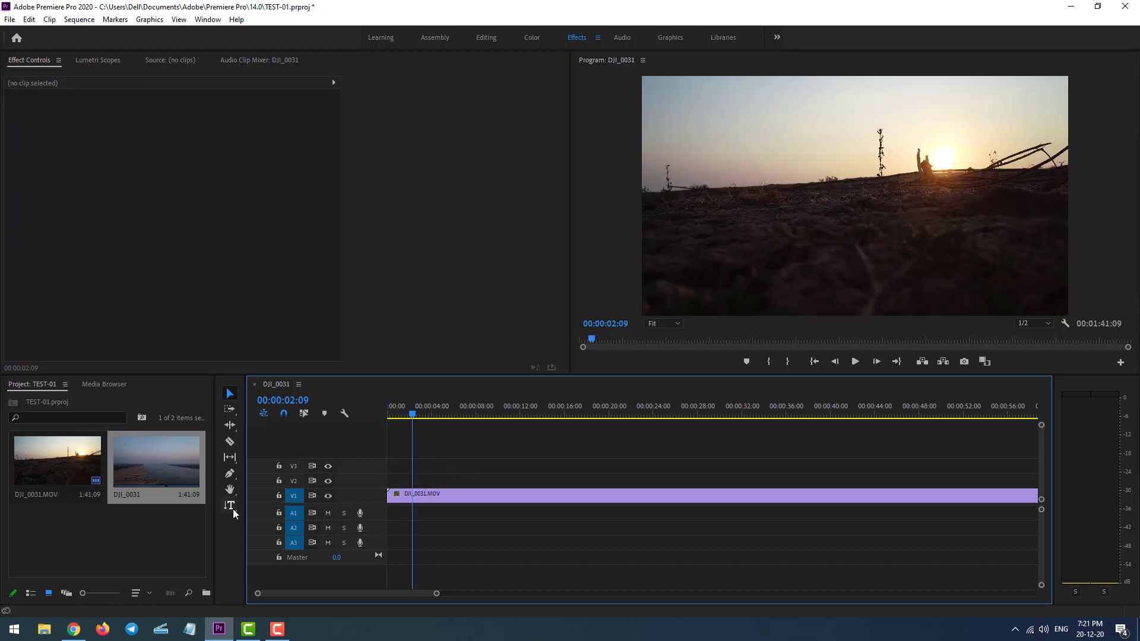
left_click_drag(232, 508, 248, 504)
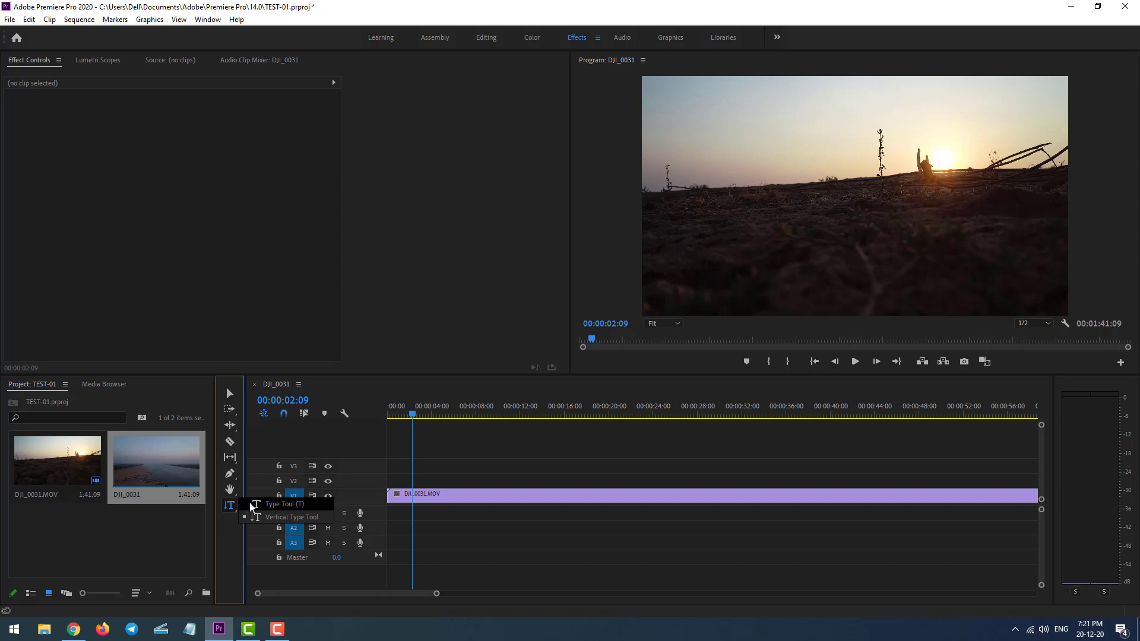
left_click(249, 503)
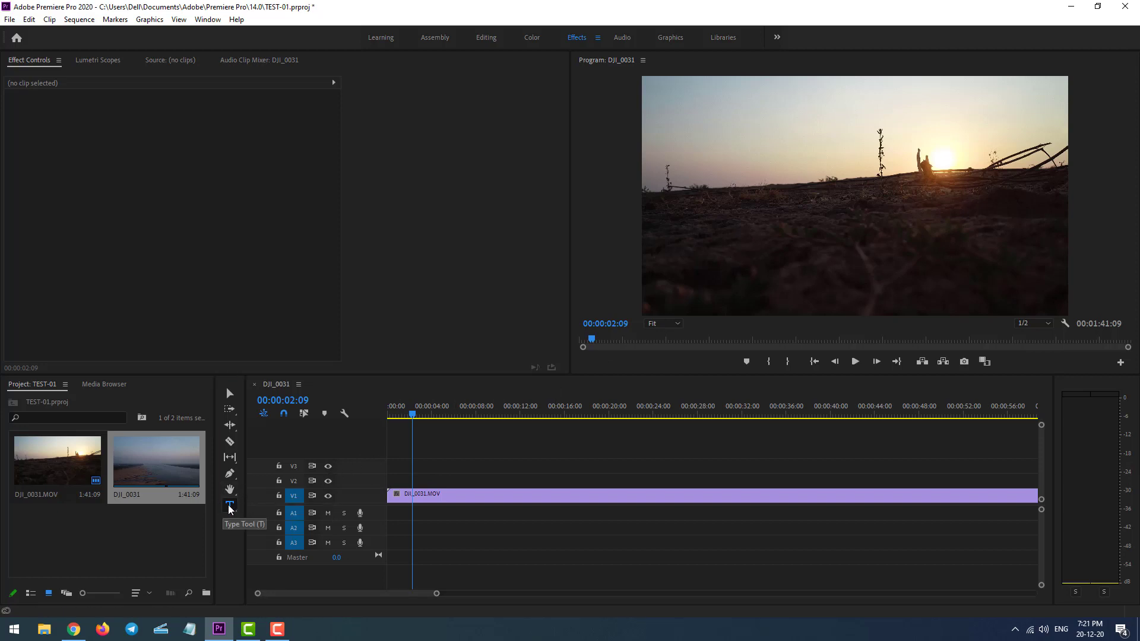
- Type a red H in the upper-left sky, scale it up and shift it left
left_click(724, 146)
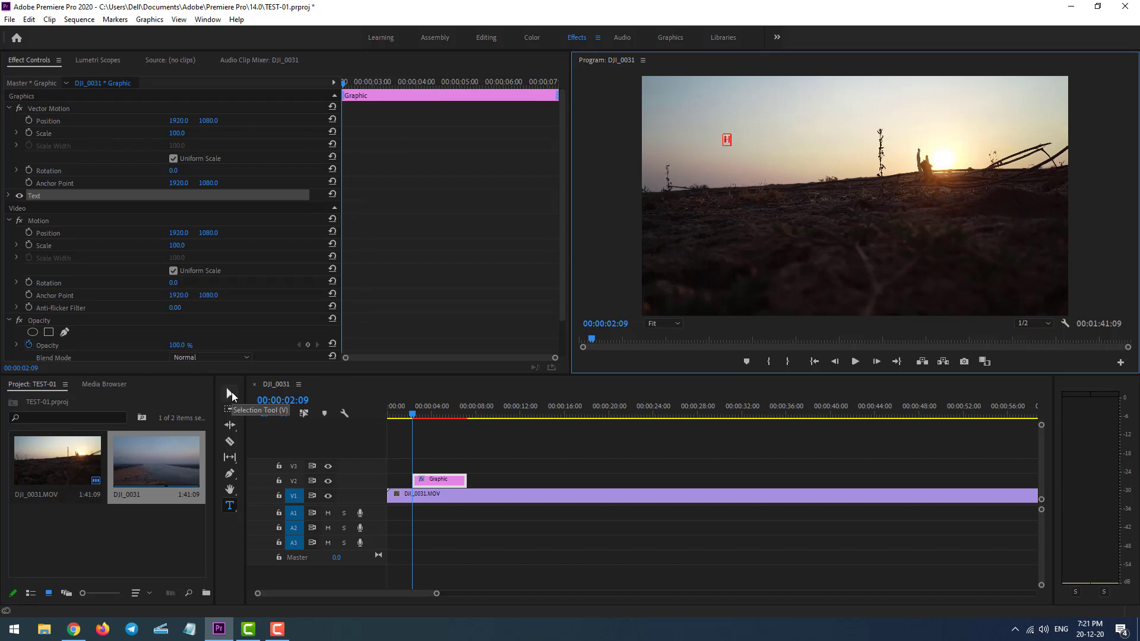
left_click(231, 393)
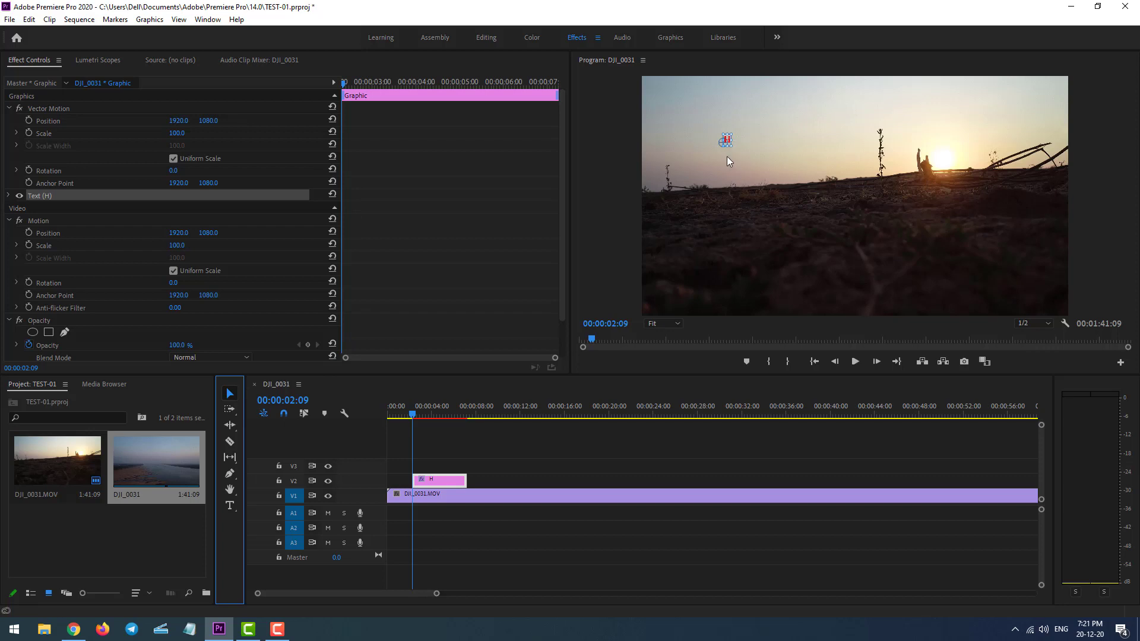
left_click_drag(733, 147, 757, 197)
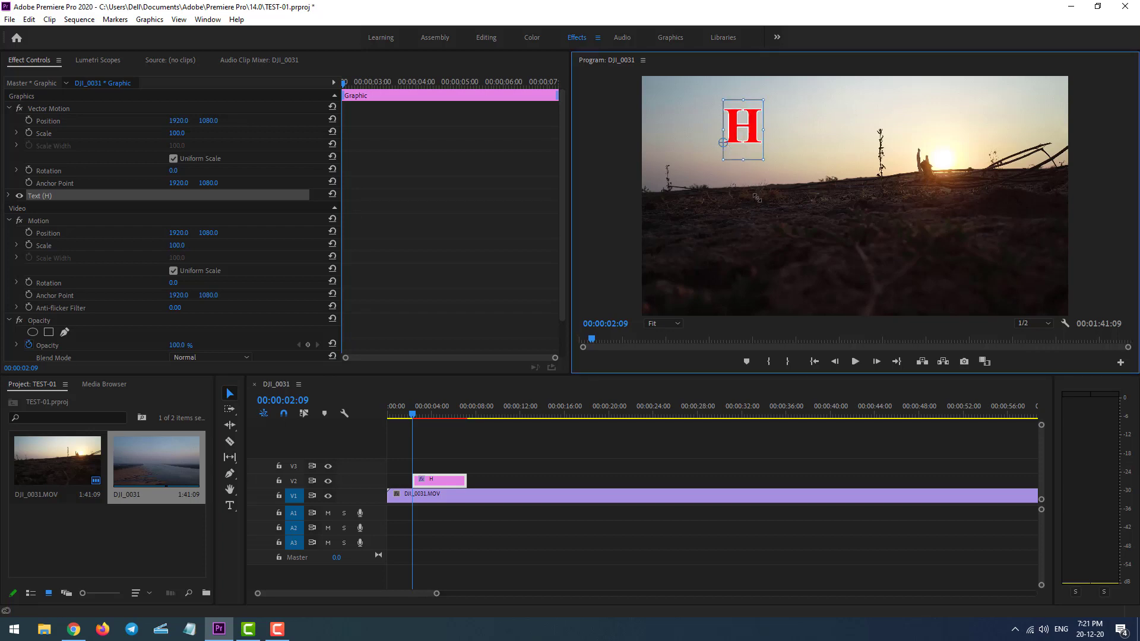
left_click_drag(752, 125, 720, 138)
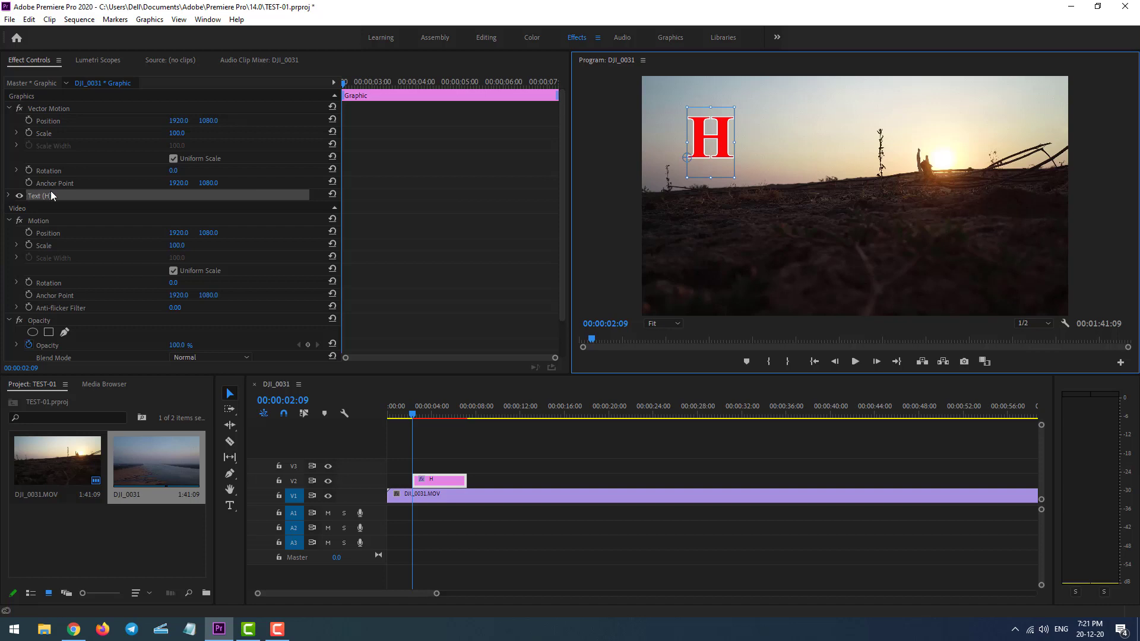
- Move the playhead to 00:00:03:08
left_click(414, 420)
left_click_drag(414, 420, 423, 420)
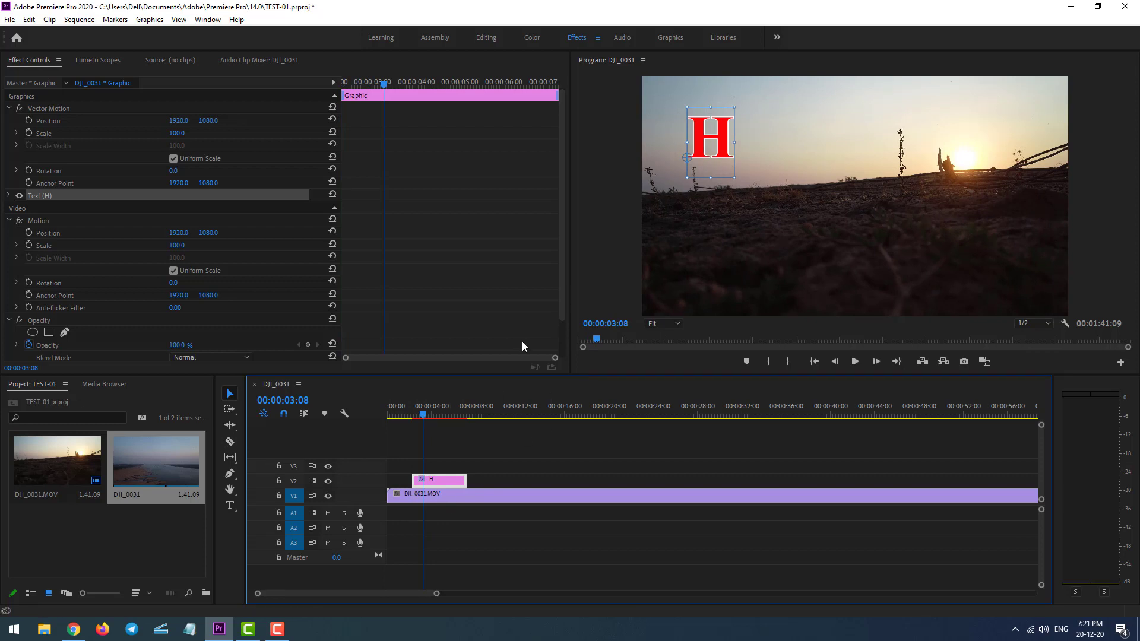
mouse_move(440, 478)
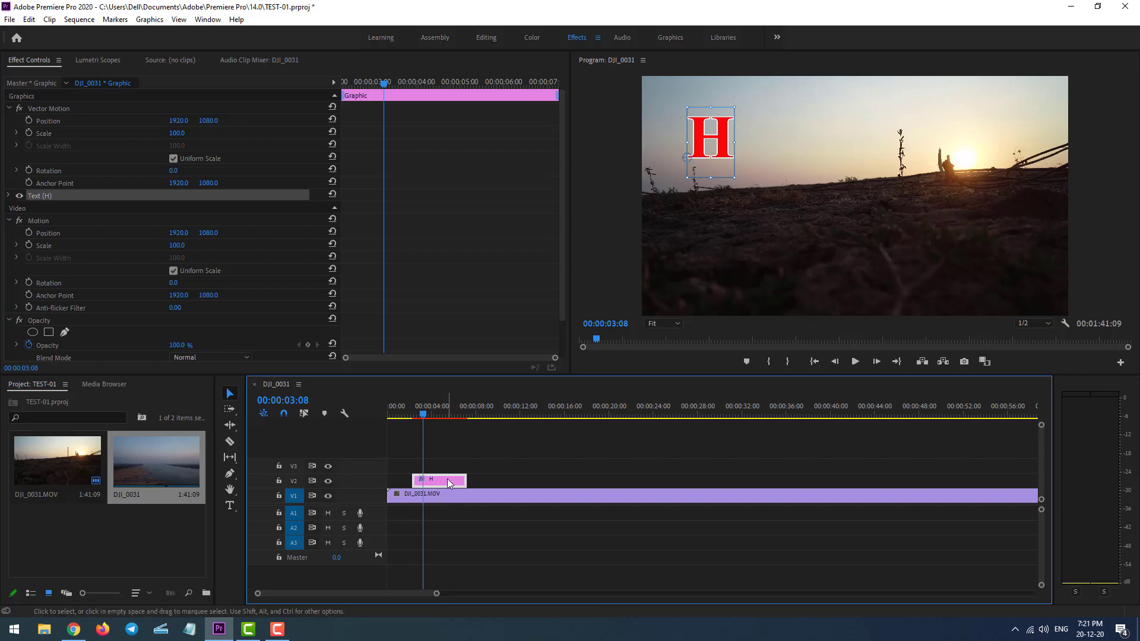
- With the Vertical Type Tool, type tttttttt in a column to the right of the H
left_click(229, 506)
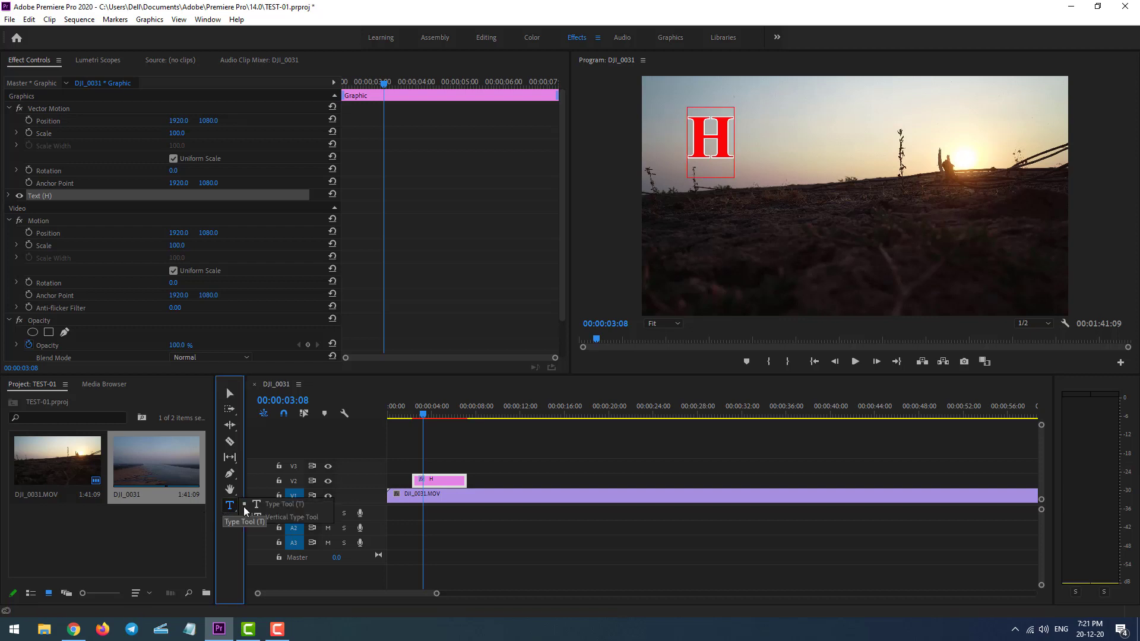
left_click(262, 519)
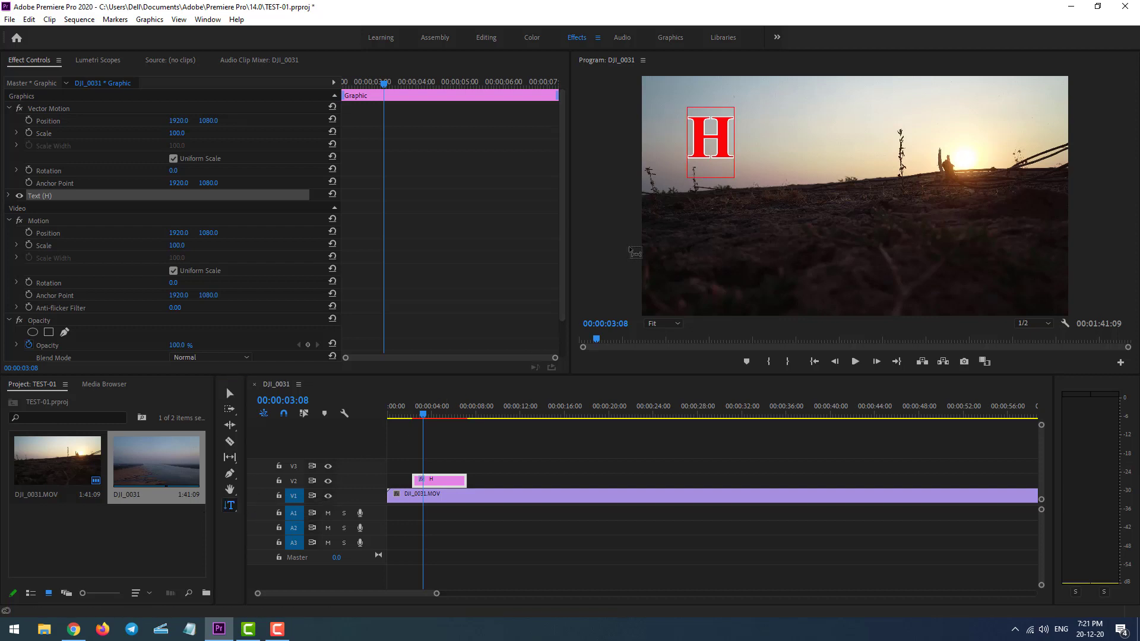
left_click(864, 107)
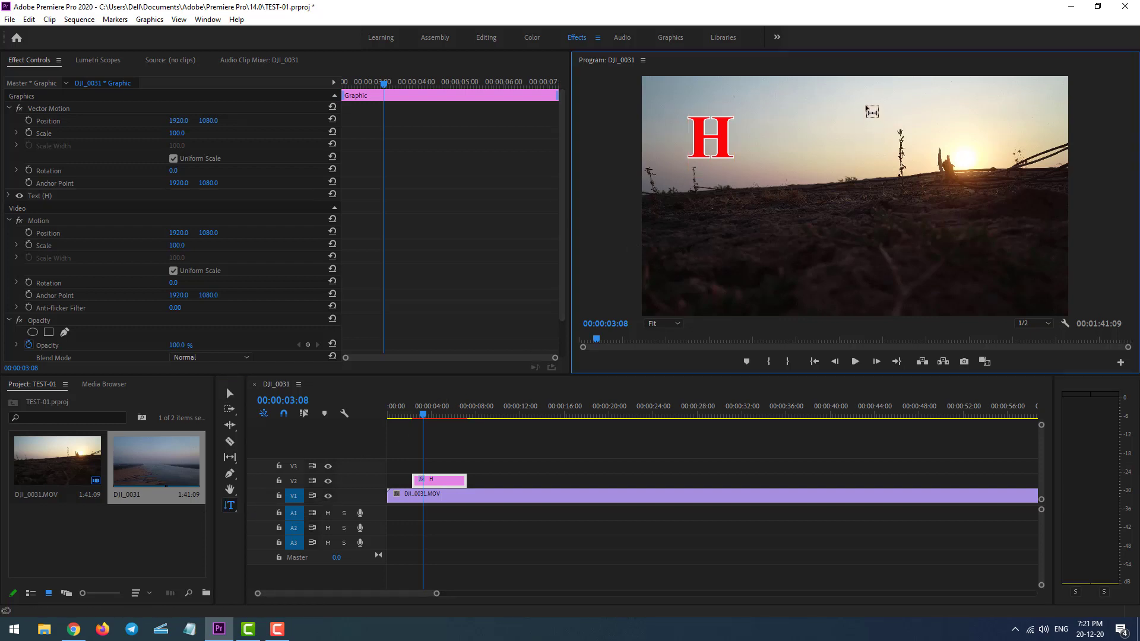
type("tttttttt")
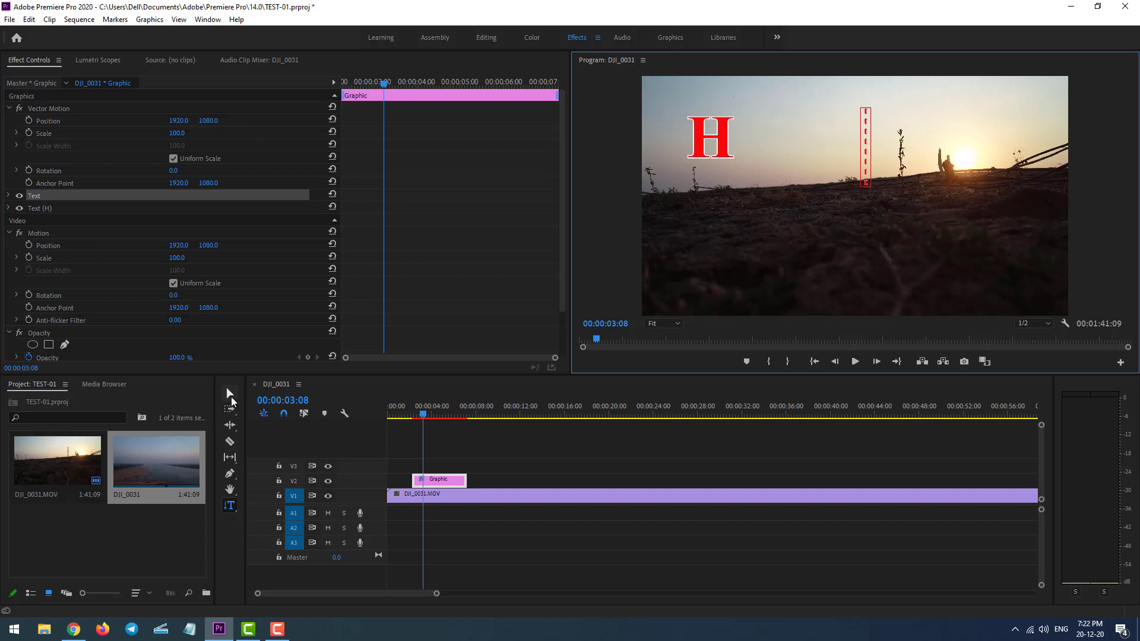
- Commit the vertical tttttttt text and deselect the graphic clip
left_click(231, 395)
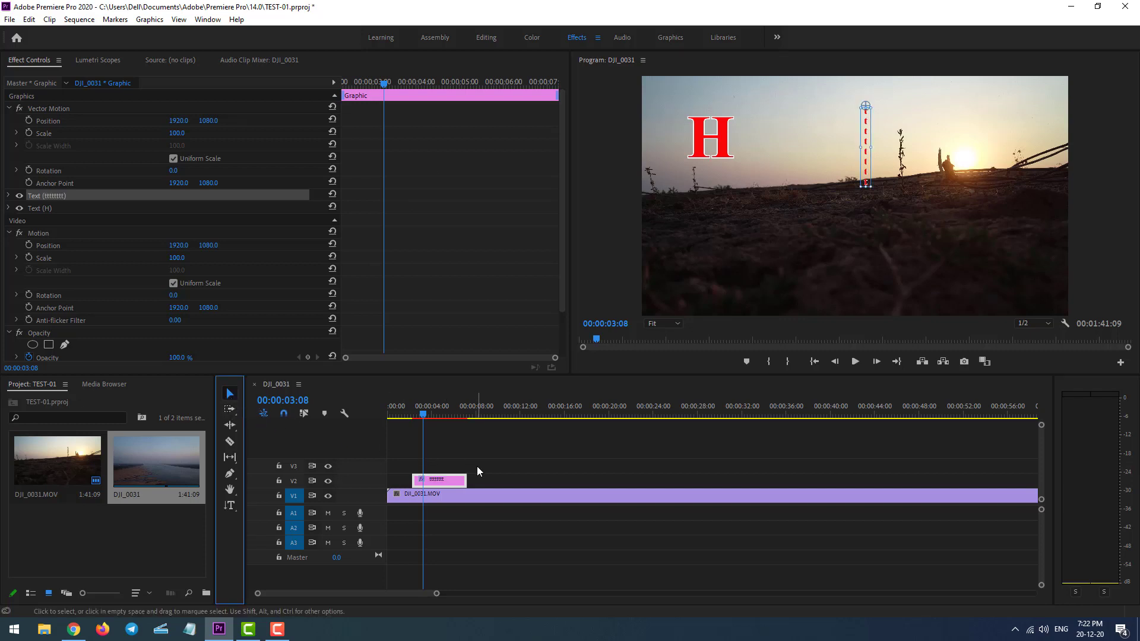
left_click(499, 445)
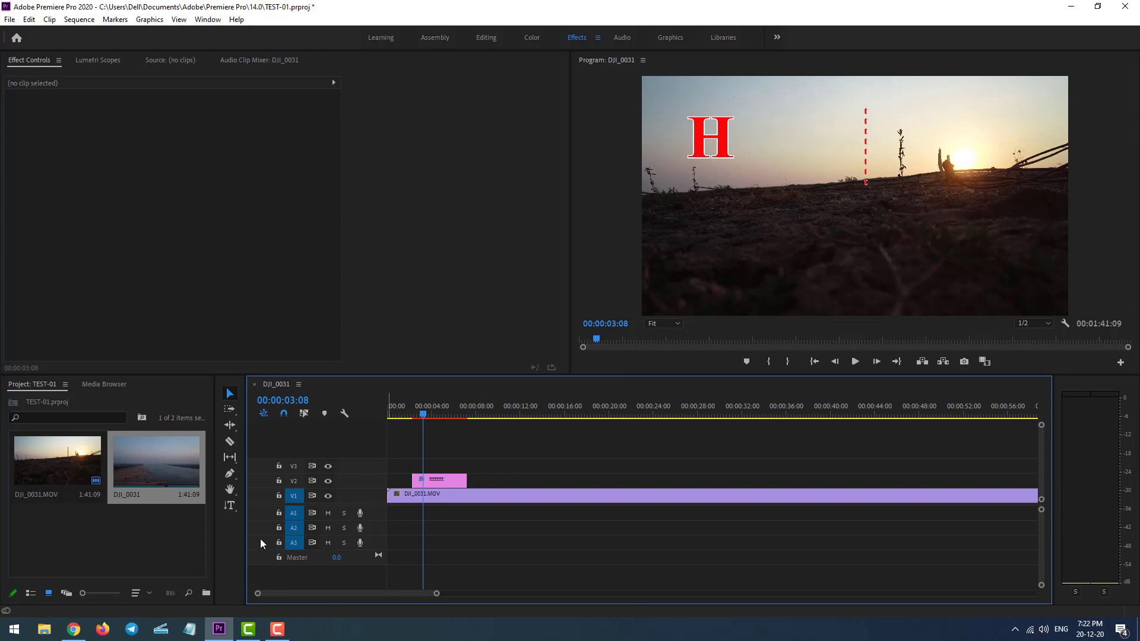
- Type gtgtgtg as a horizontal text layer over the ground below the H, then select the V2 clip
left_click(236, 511)
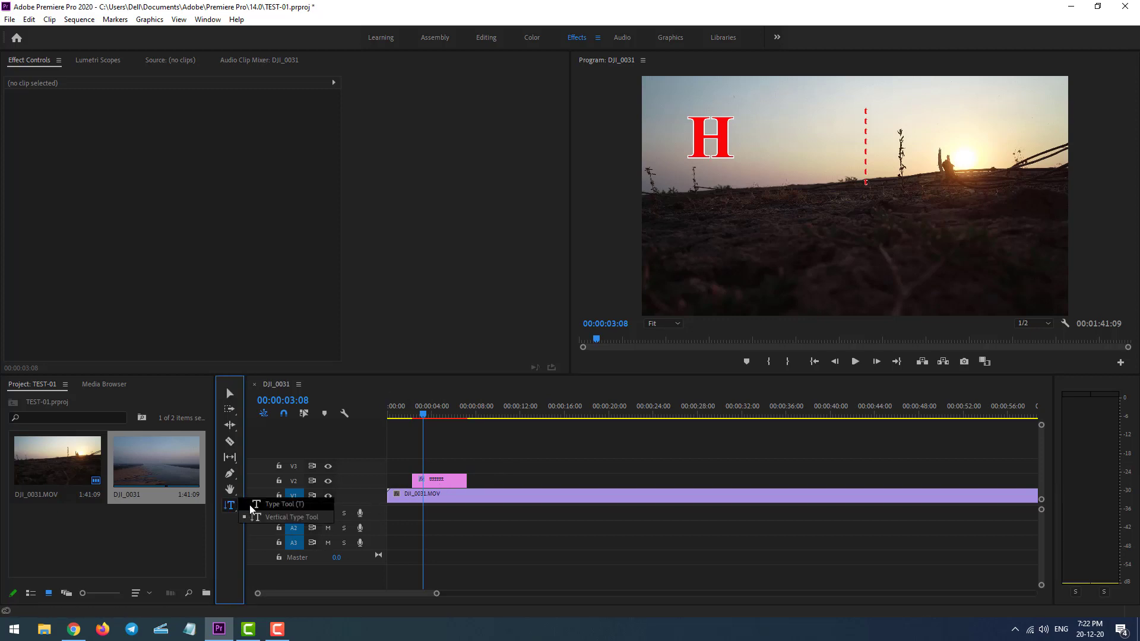
left_click(252, 505)
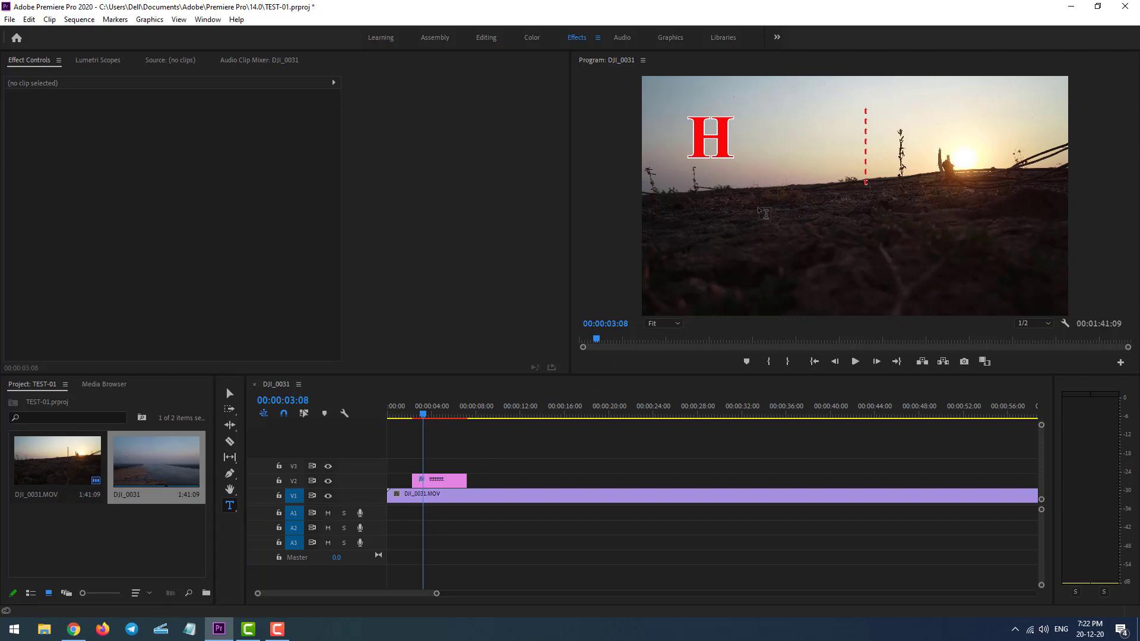
left_click(729, 230)
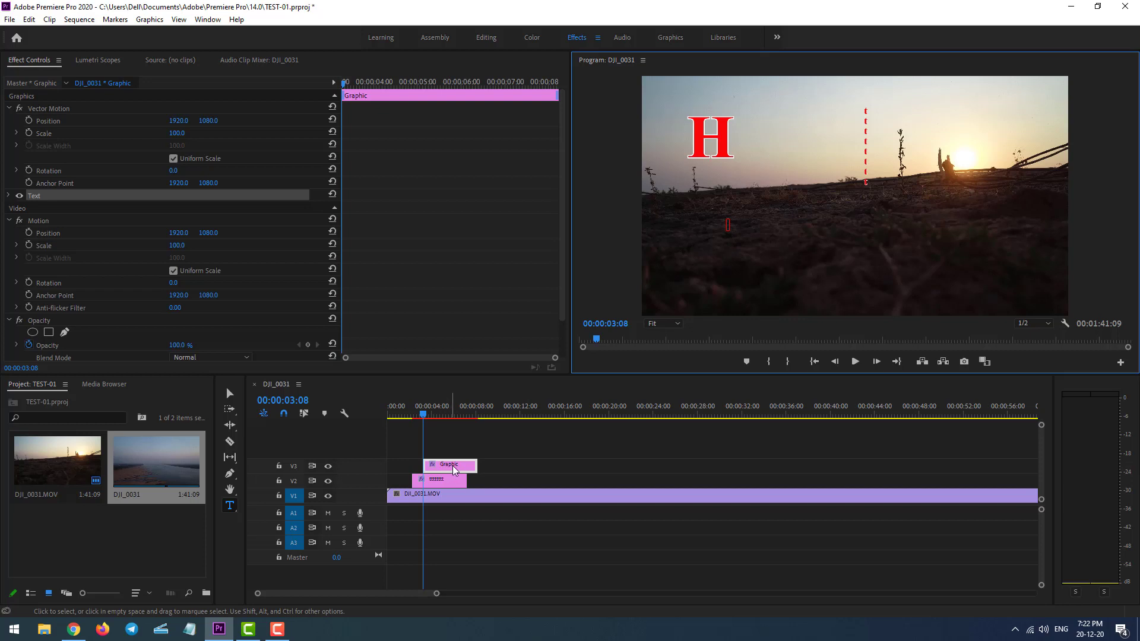
type("gtgtgtg")
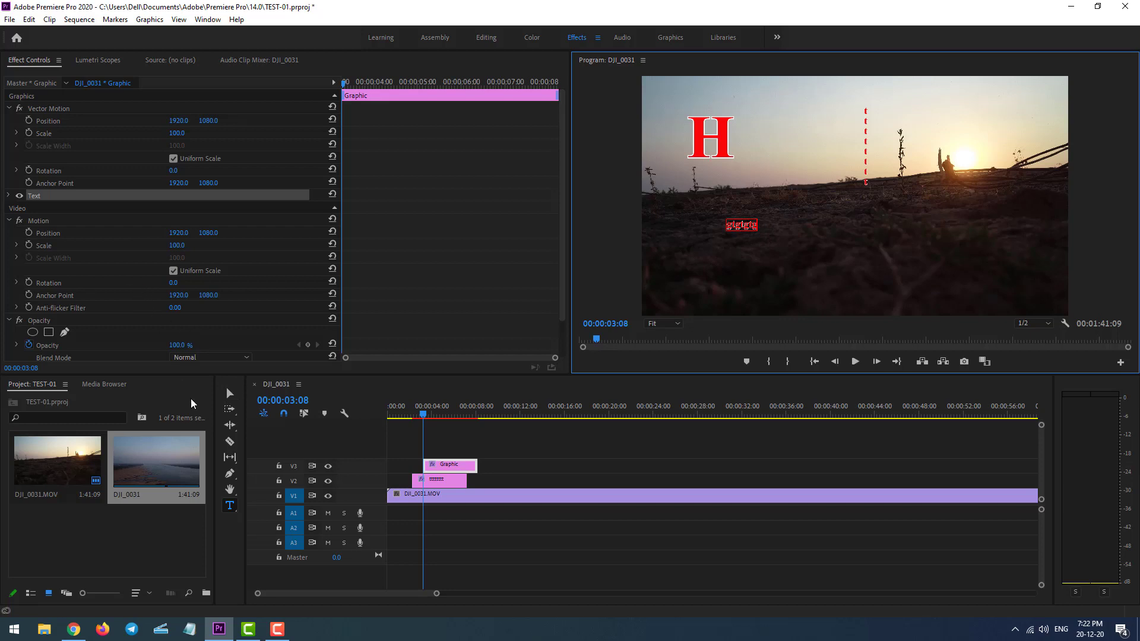
left_click(229, 395)
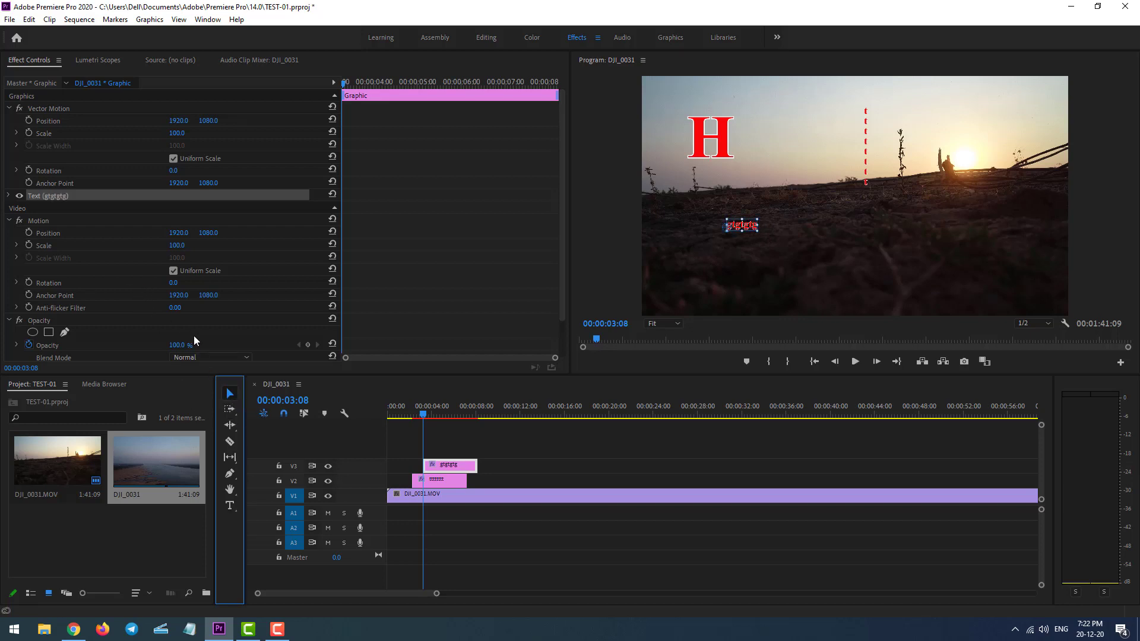
left_click(439, 483)
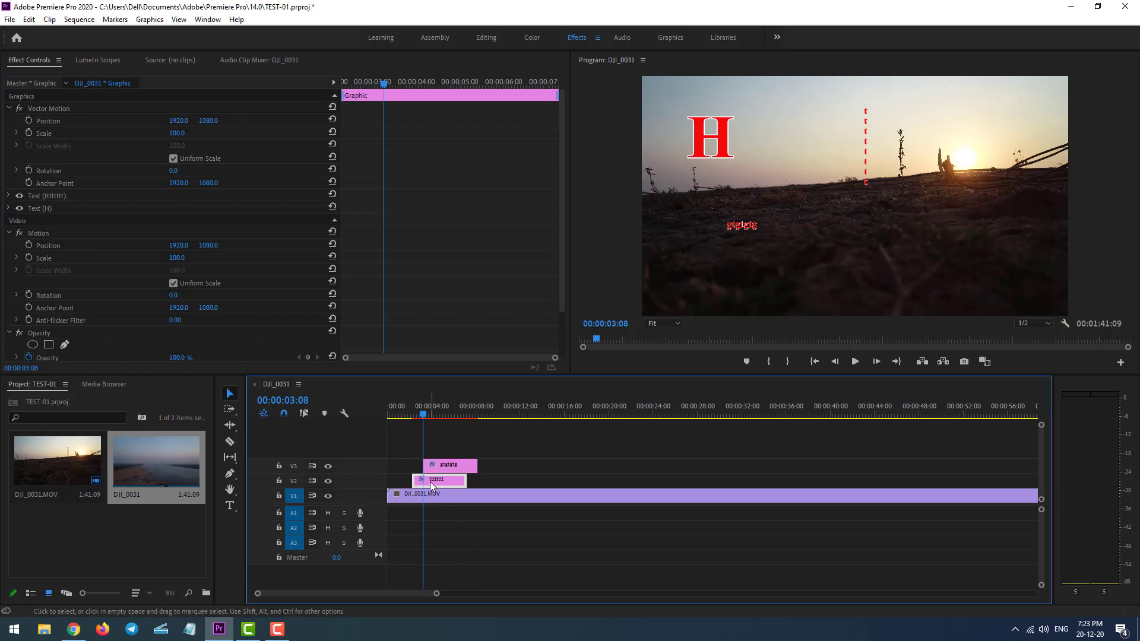
- Select and deselect the red H and the vertical text in the Program monitor to inspect them
left_click(539, 468)
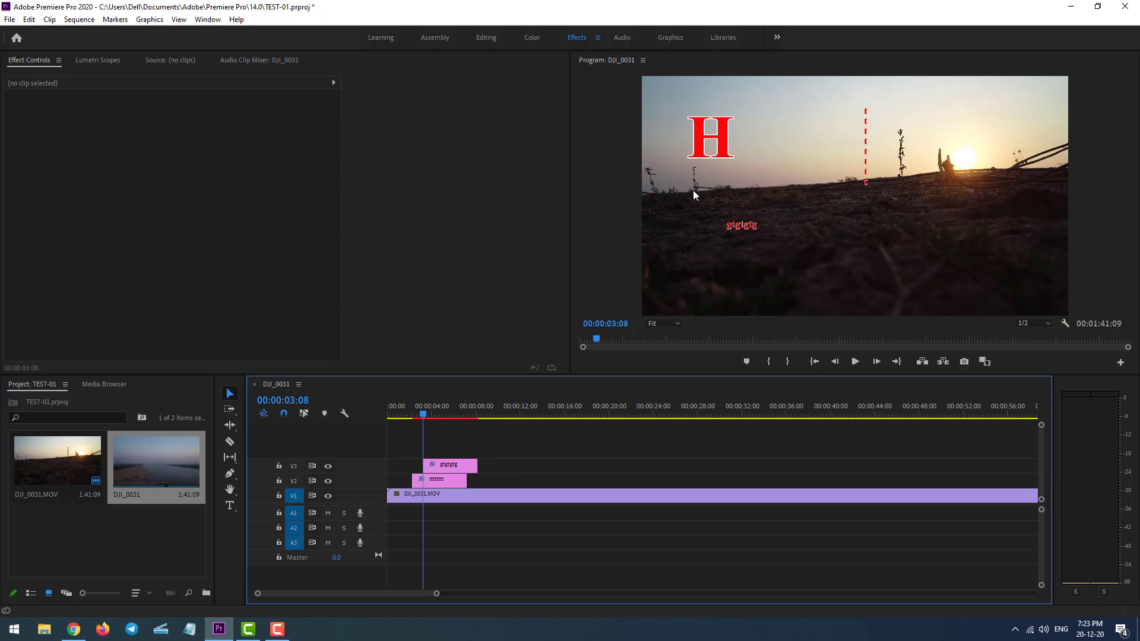
left_click(722, 155)
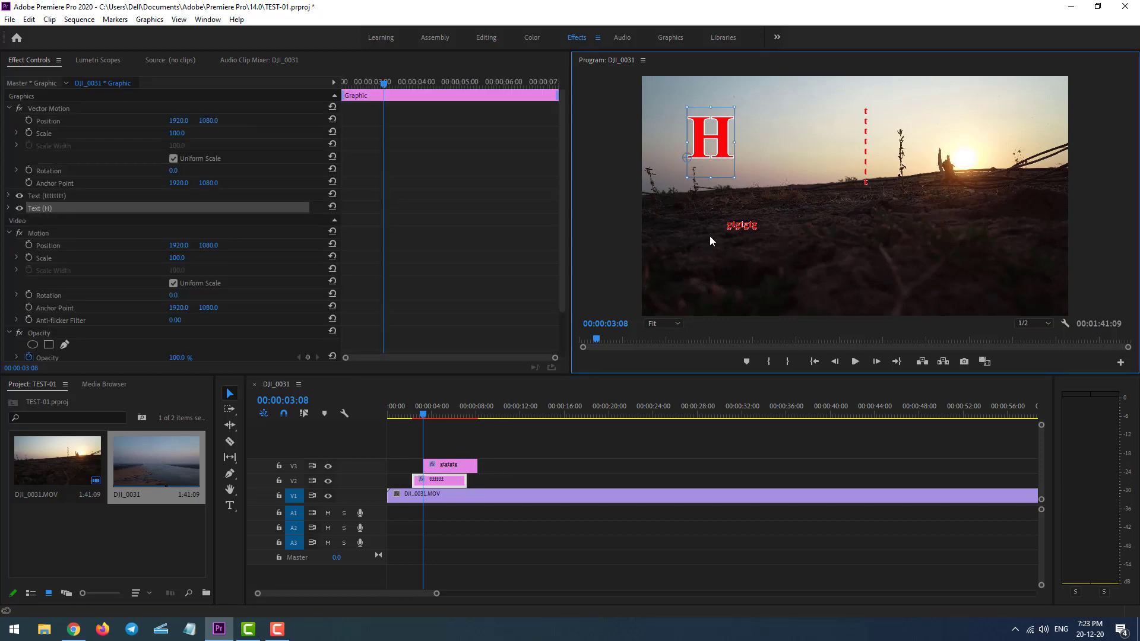
left_click(710, 225)
left_click(725, 158)
left_click(810, 165)
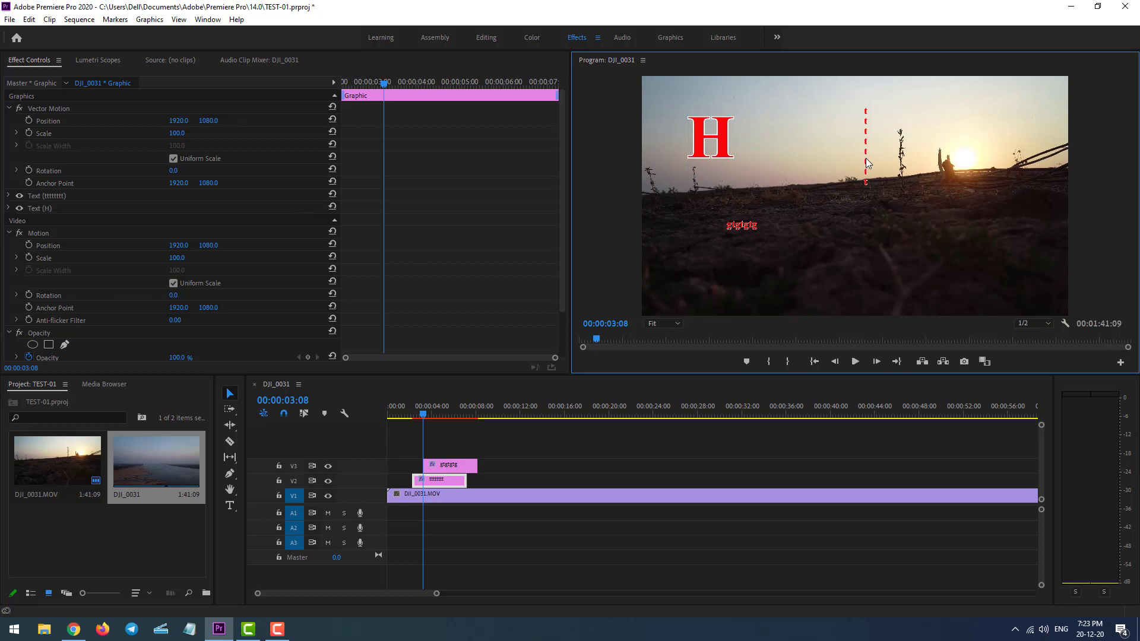
left_click(867, 163)
left_click(793, 177)
left_click(867, 132)
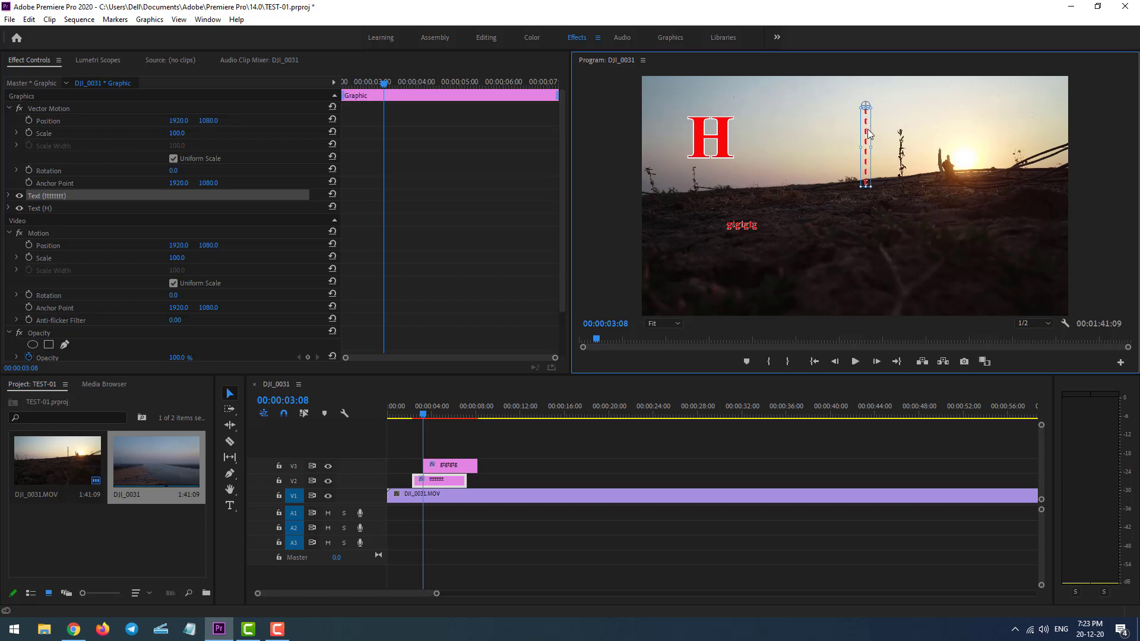
left_click(790, 181)
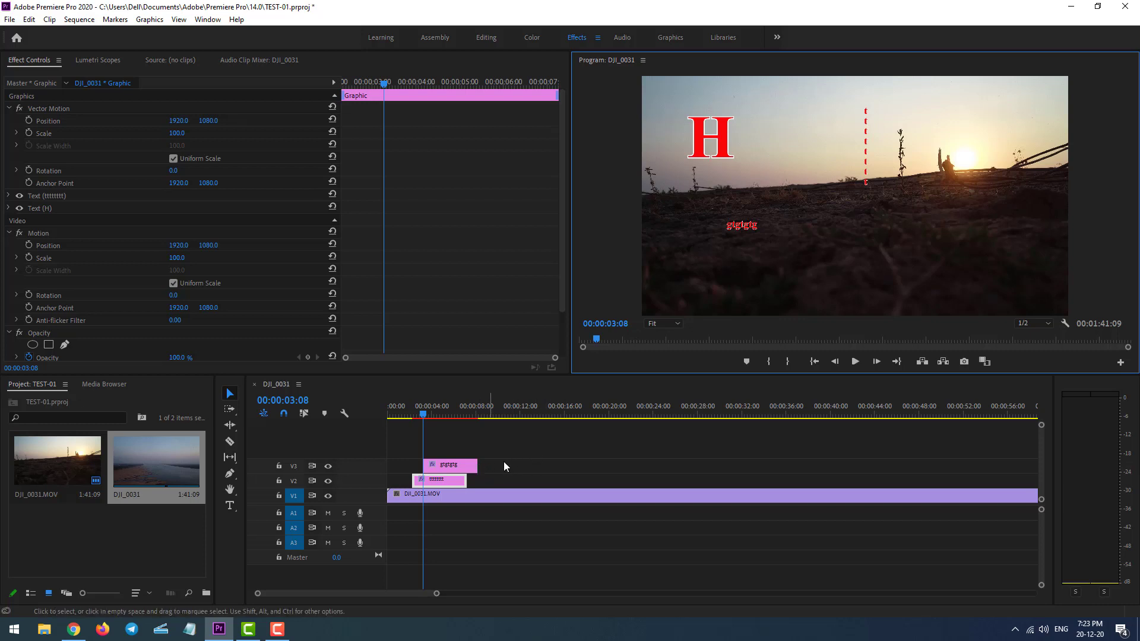
- Select the gtgtgtg clip and inspect the H and gtgtgtg text in the frame
left_click(462, 469)
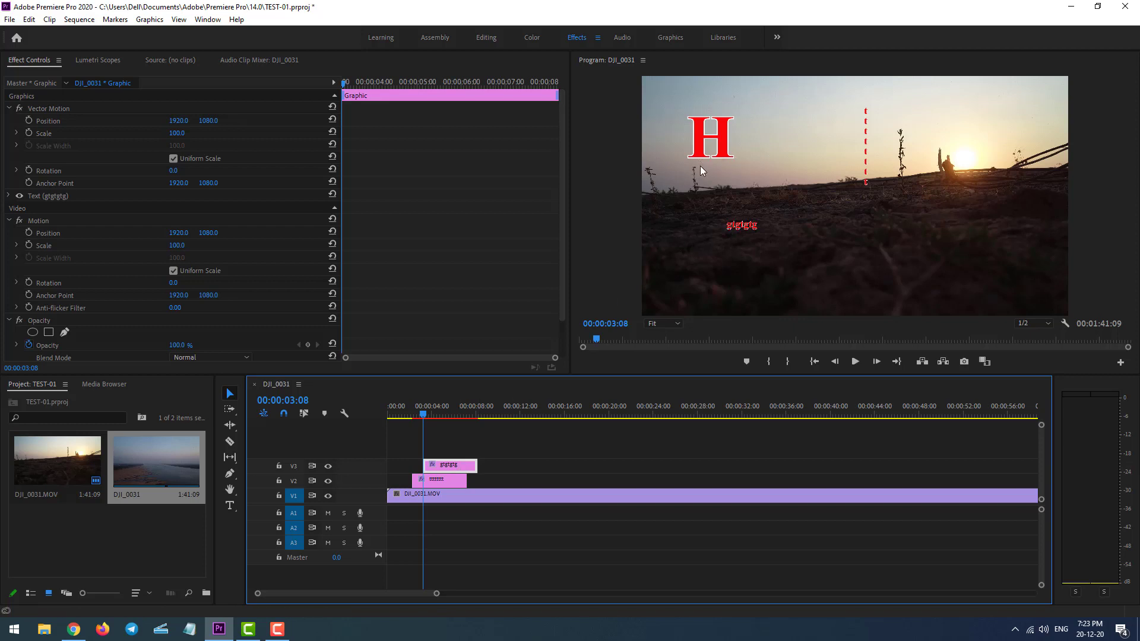
left_click(722, 147)
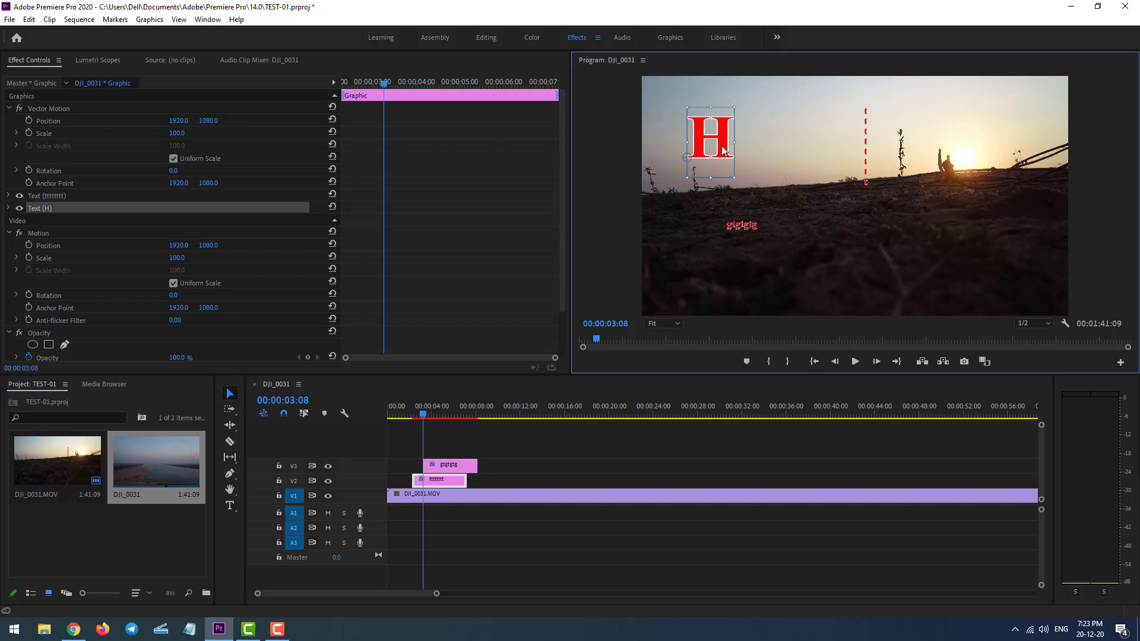
left_click(782, 146)
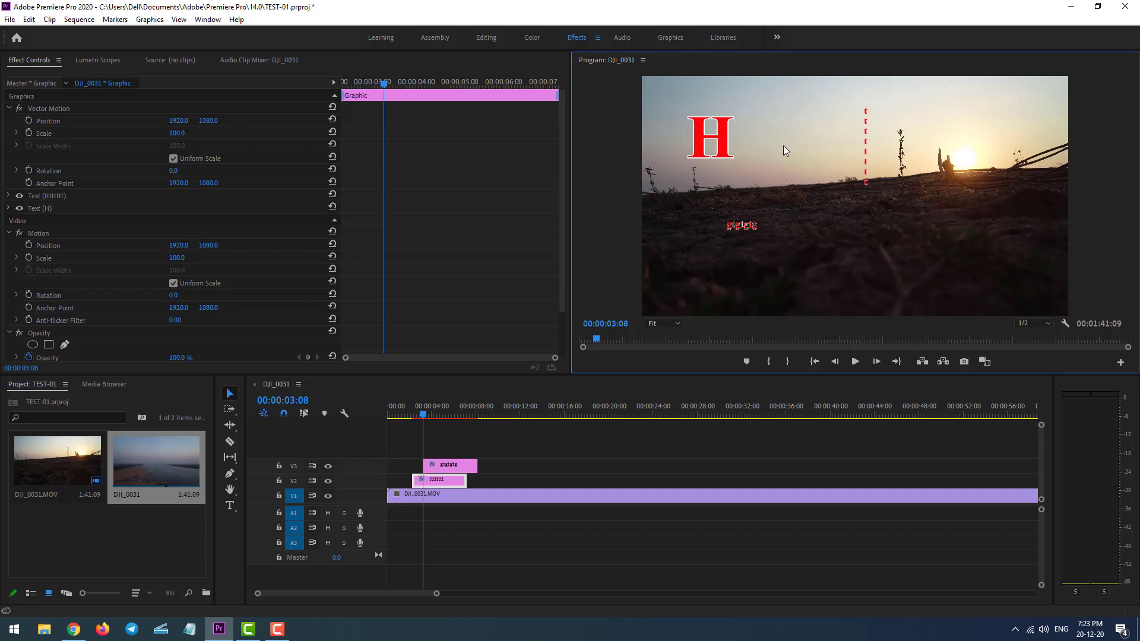
left_click(747, 225)
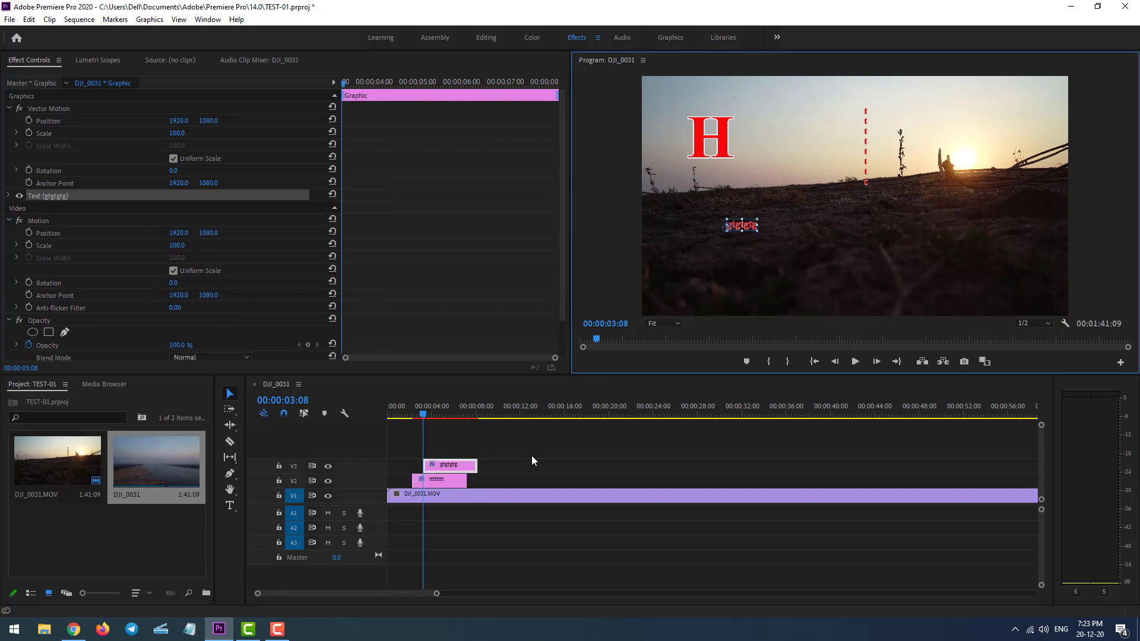
- Play the sequence briefly, stop at 00:00:04:04, and deselect the clip
left_click(446, 471)
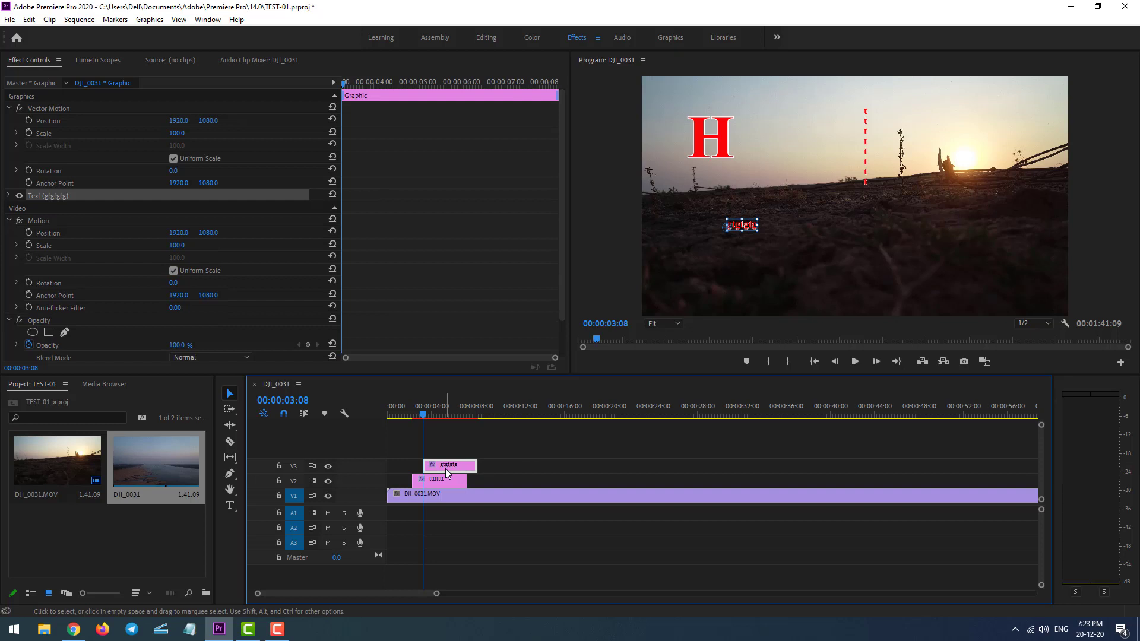
key("space")
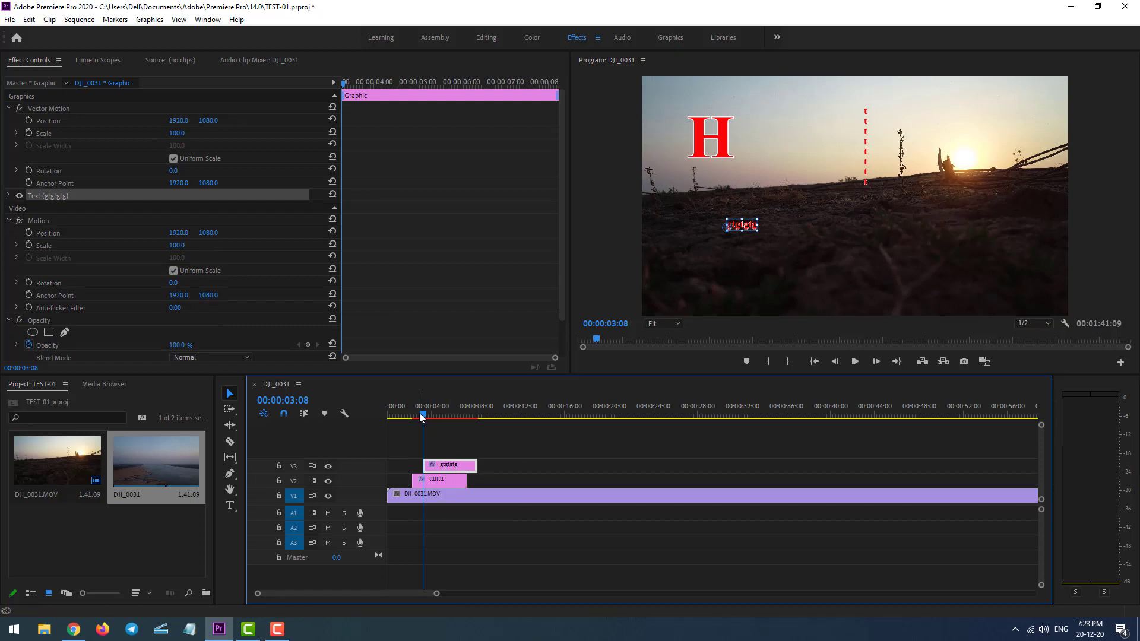
key("space")
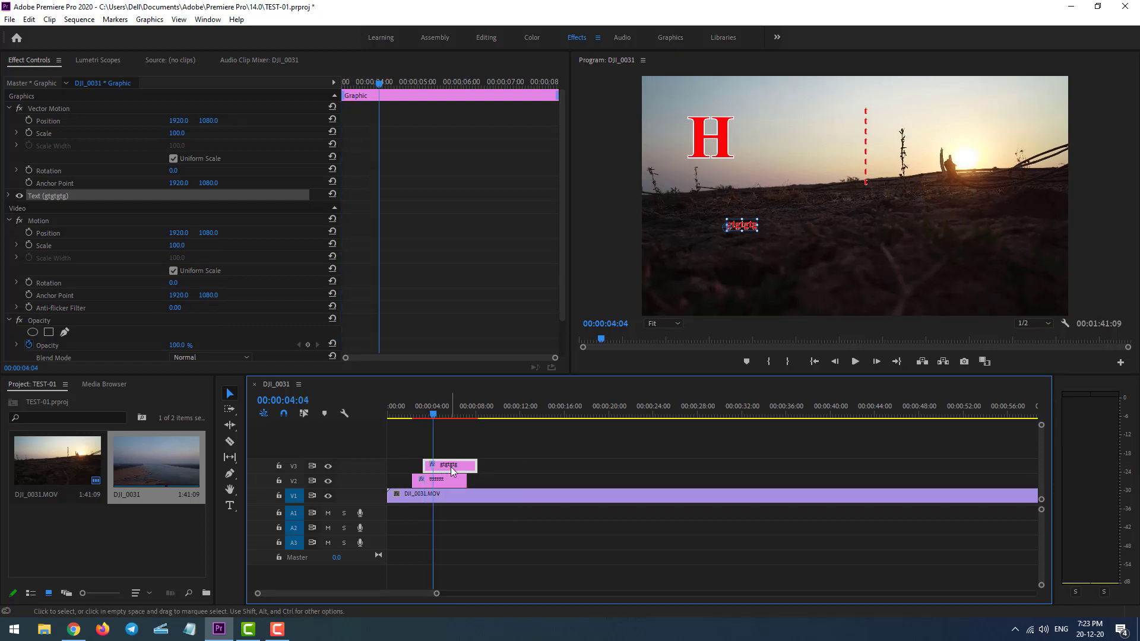
left_click(517, 469)
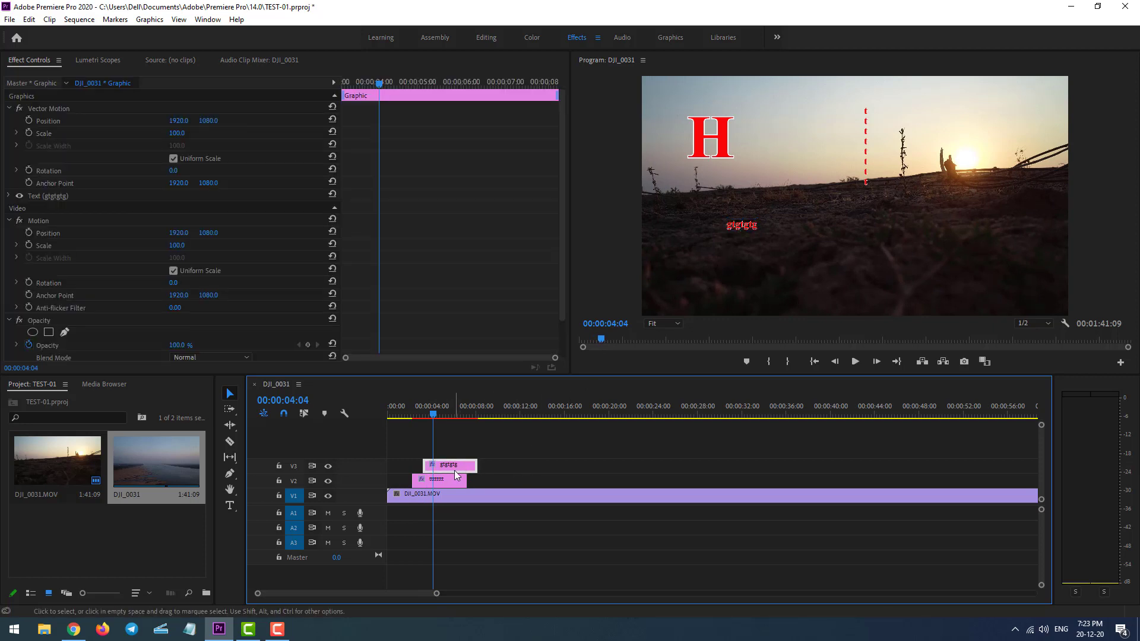
- Set the gtgtgtg text's font to Times New Yorker Regular
left_click(5, 198)
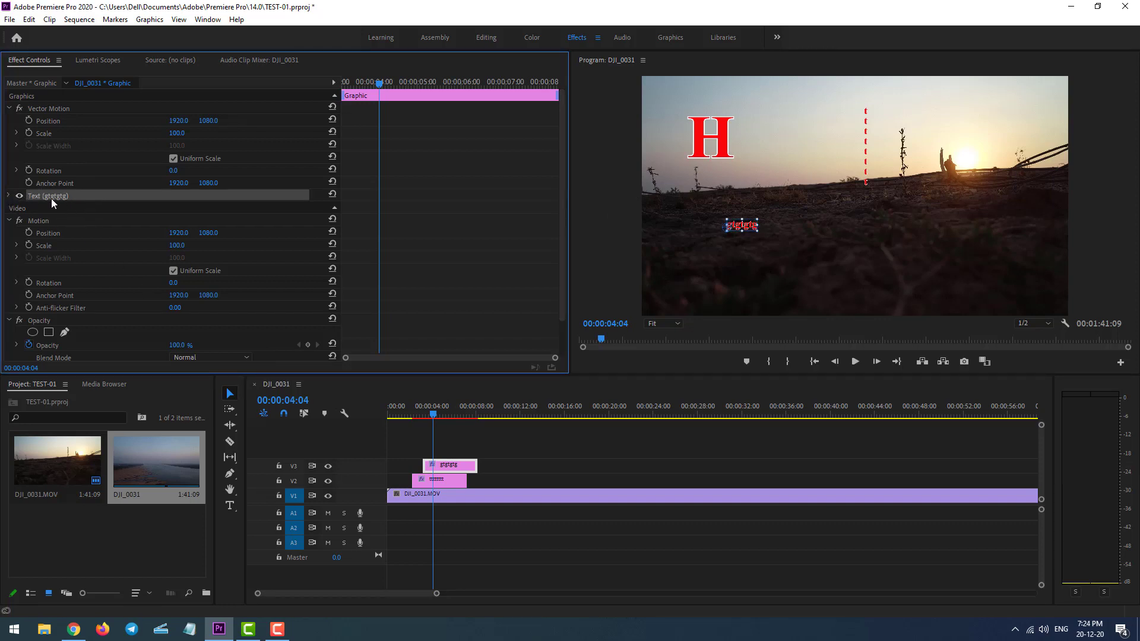
left_click(9, 196)
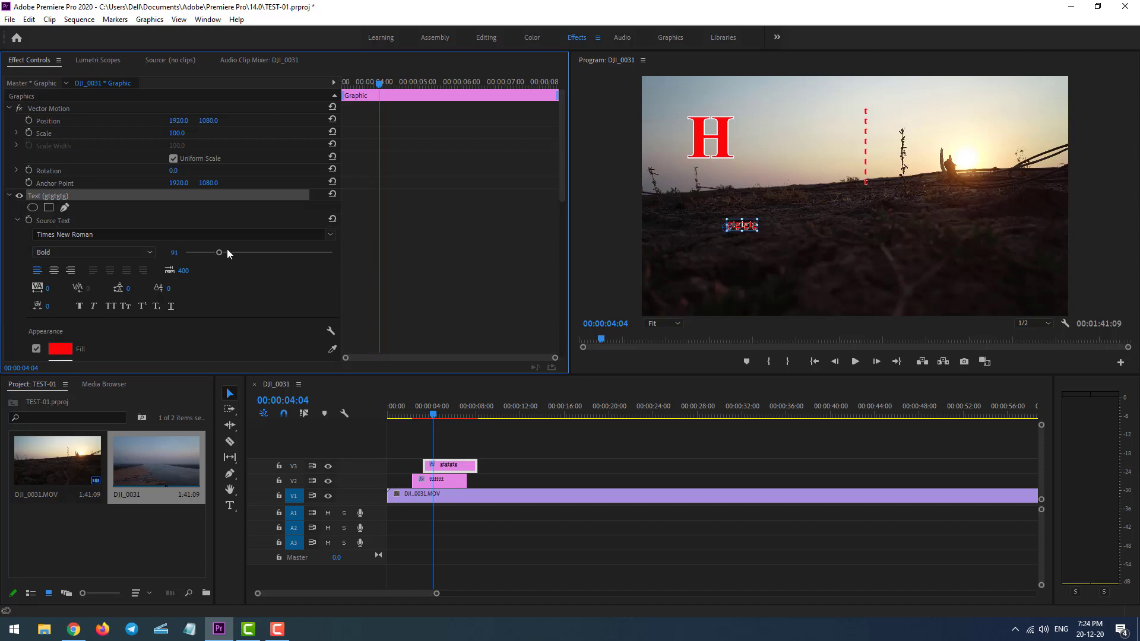
left_click(330, 235)
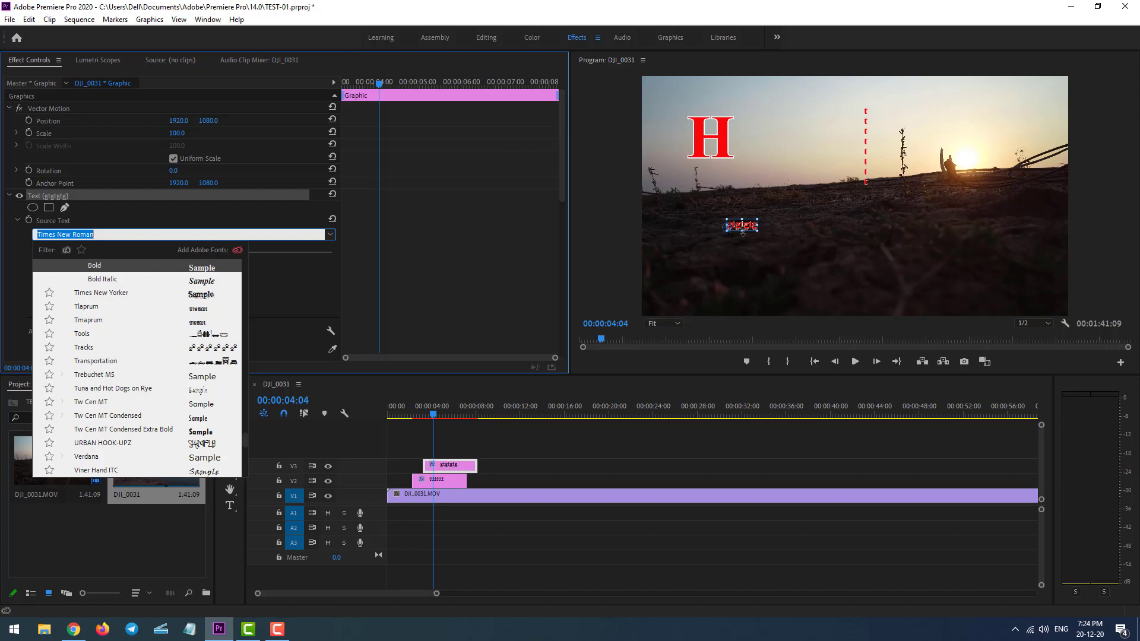
left_click(118, 294)
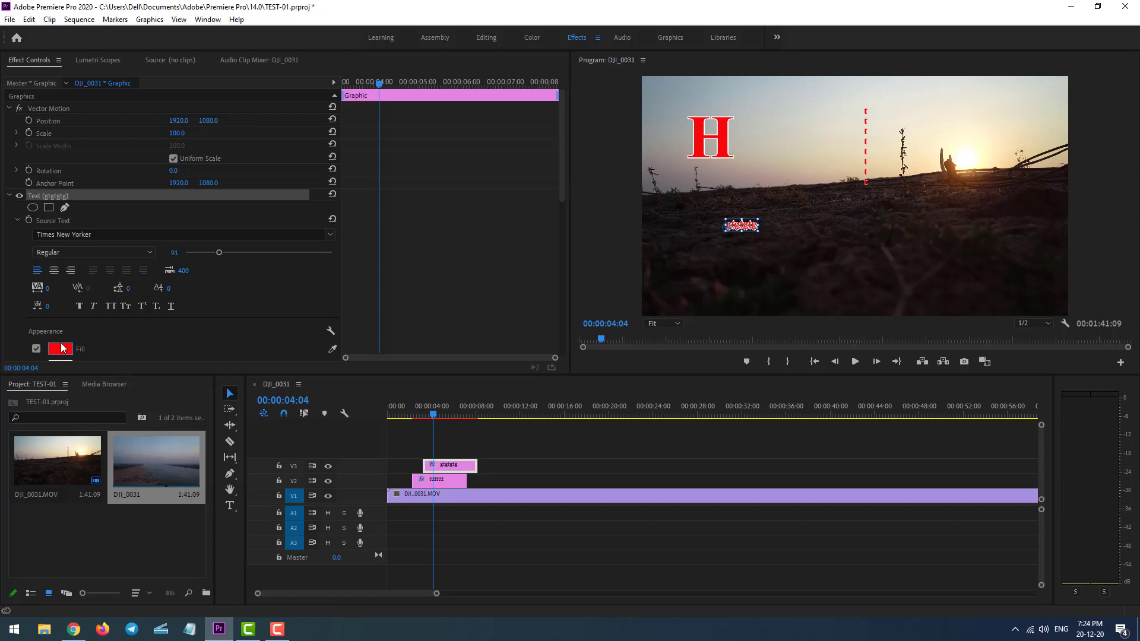
- Change the gtgtgtg text fill colour from red to black
left_click(60, 349)
left_click(498, 263)
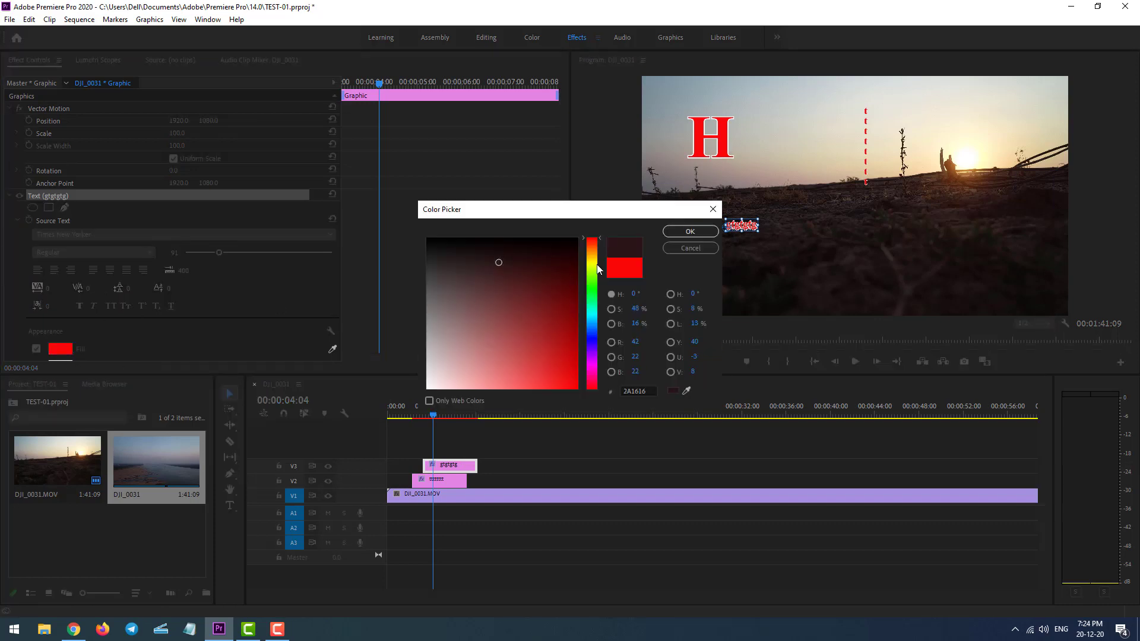
left_click(521, 241)
left_click(689, 232)
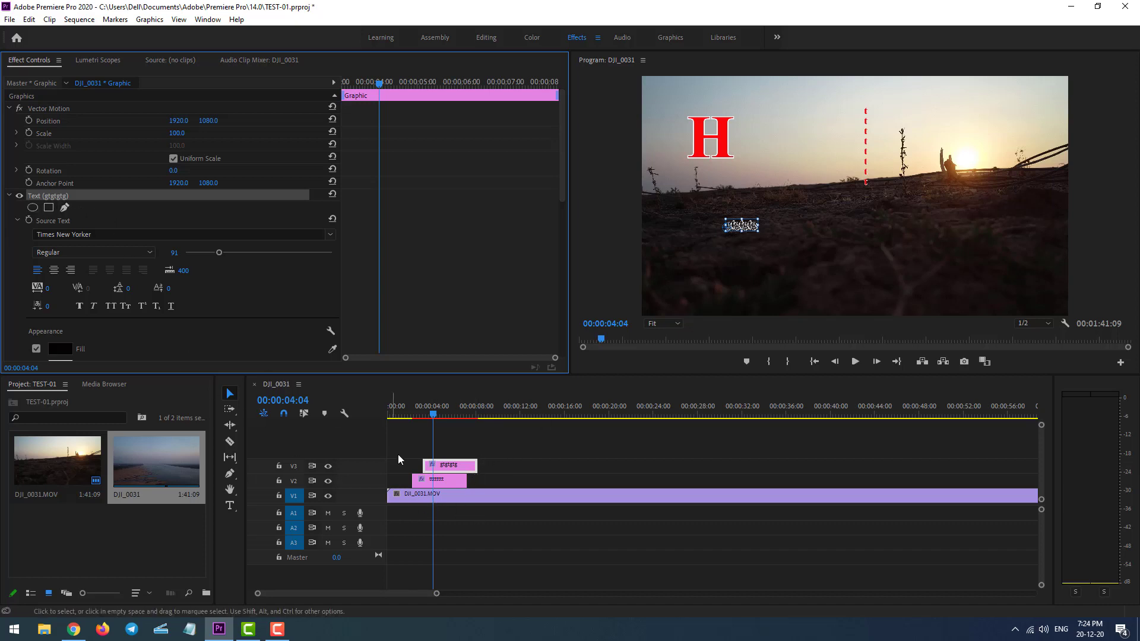
- Reselect the gtgtgtg text clip on the timeline
left_click(488, 444)
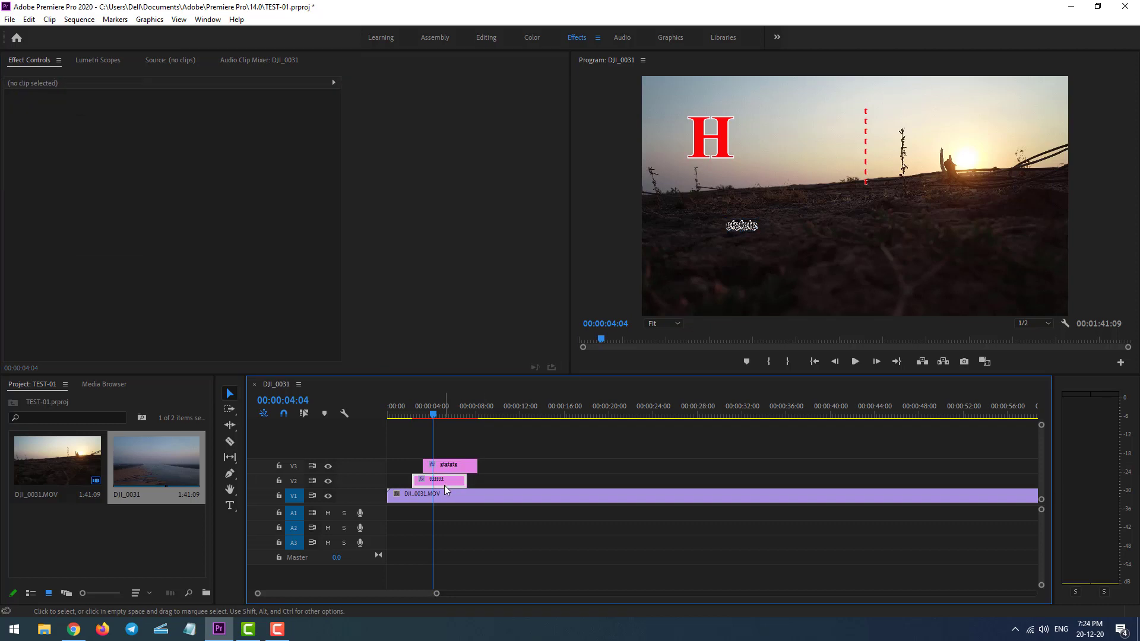
left_click(444, 484)
left_click(509, 453)
left_click(449, 473)
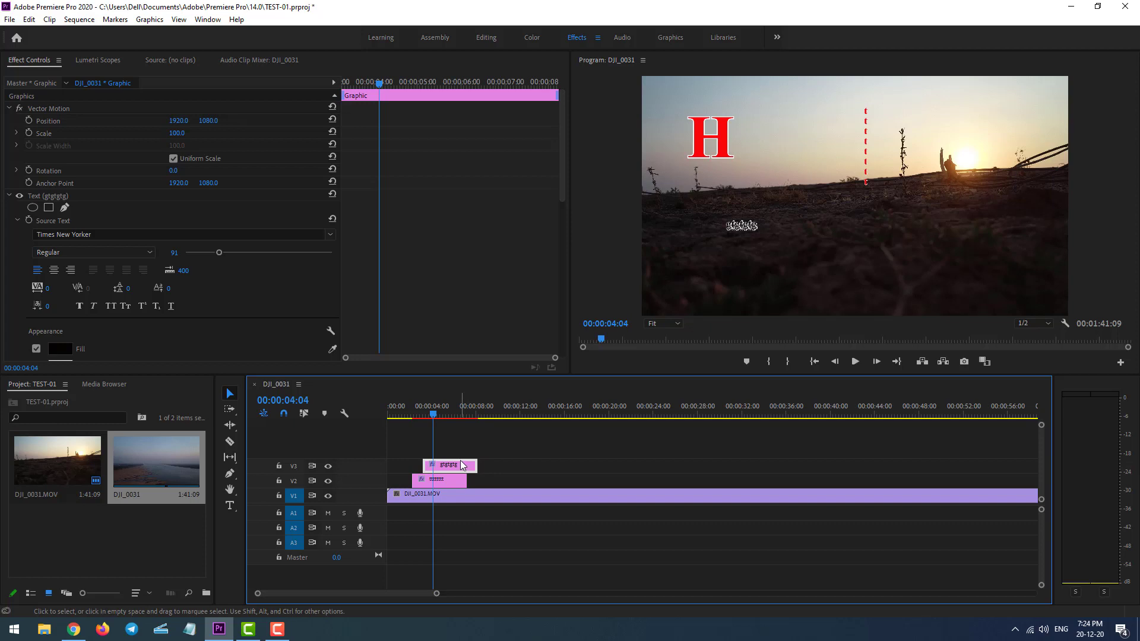
- Add a grgrgrgrg text layer in the sky to the right of the H
left_click(229, 506)
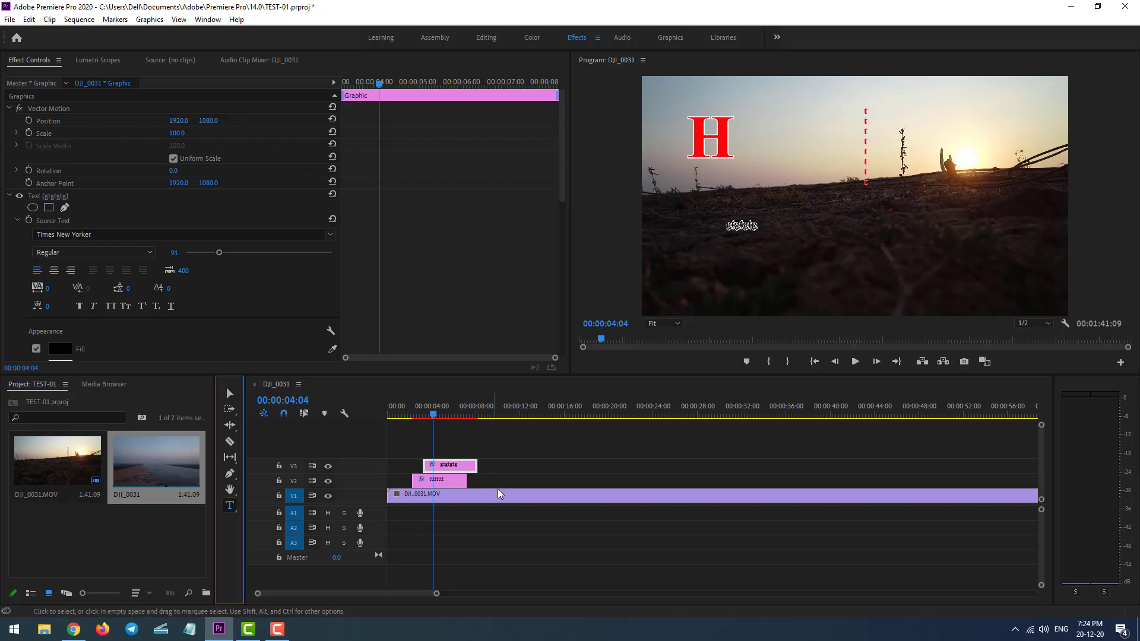
left_click(780, 159)
left_click(778, 153)
type("grgrg")
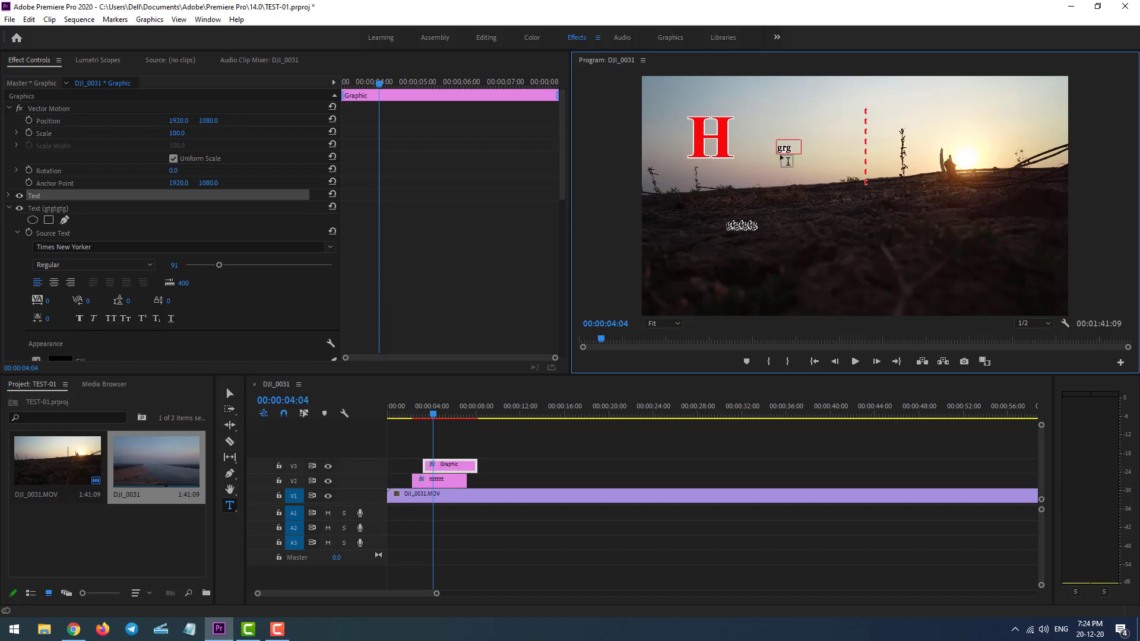
type("rgrg")
left_click(230, 394)
left_click(489, 436)
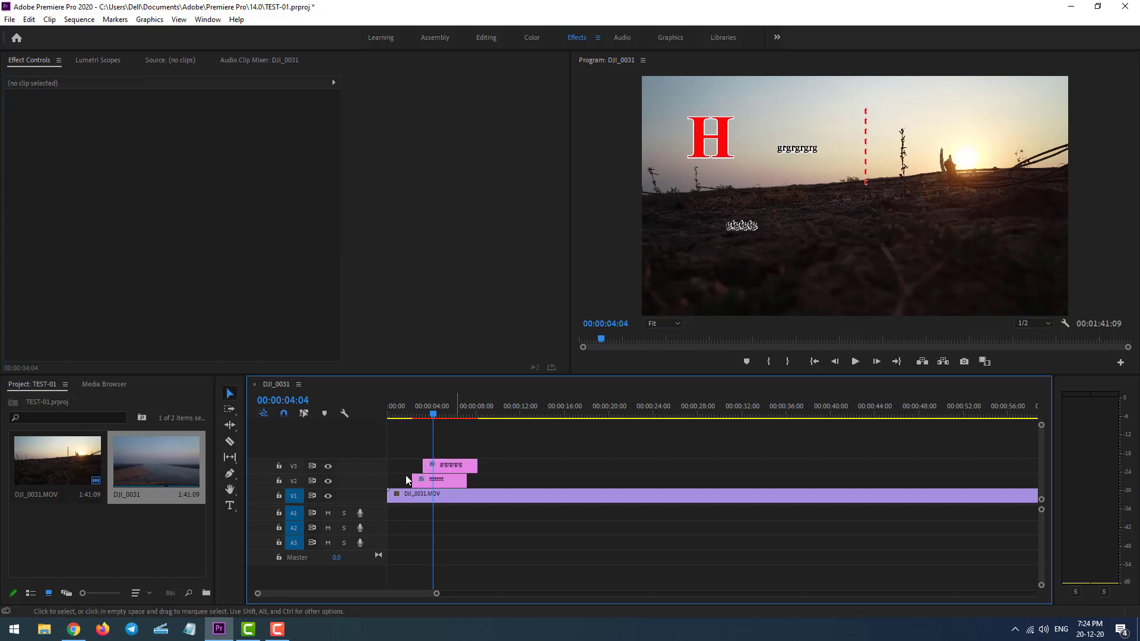
left_click(231, 508)
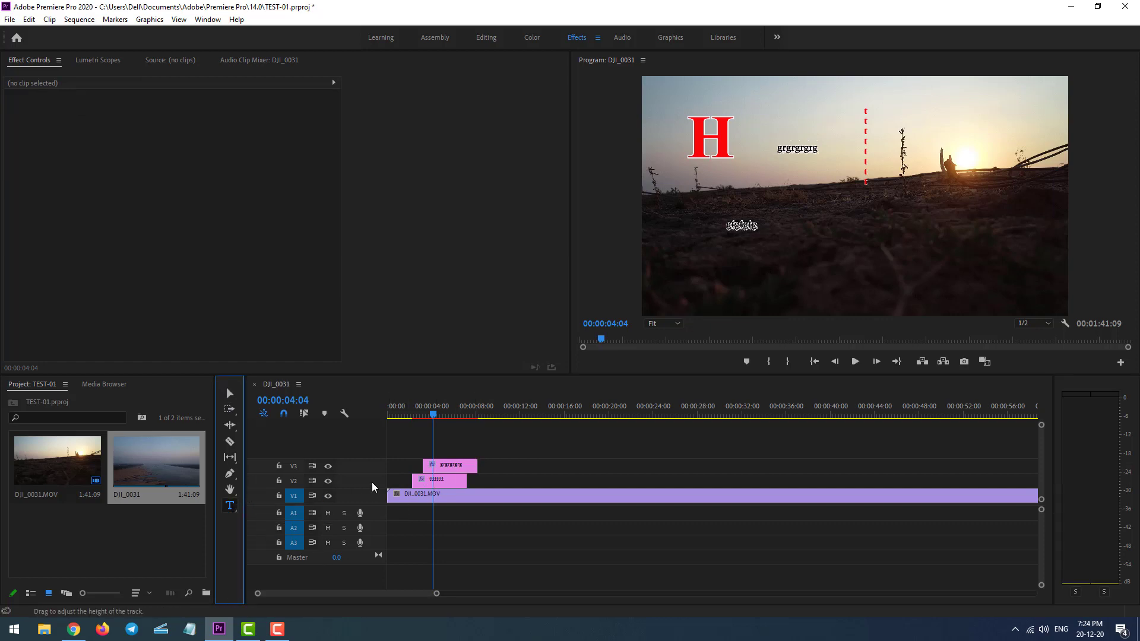
- Place a new text box right of the gtgtgtg text and type grgrgrgr
left_click(666, 186)
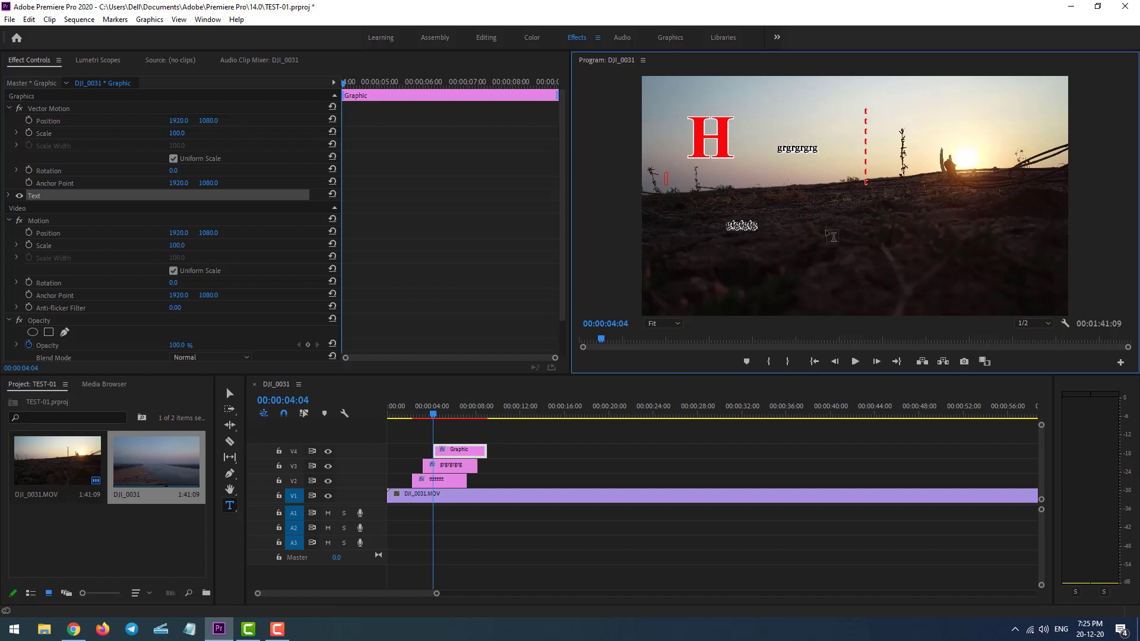
type("grgrgrgr")
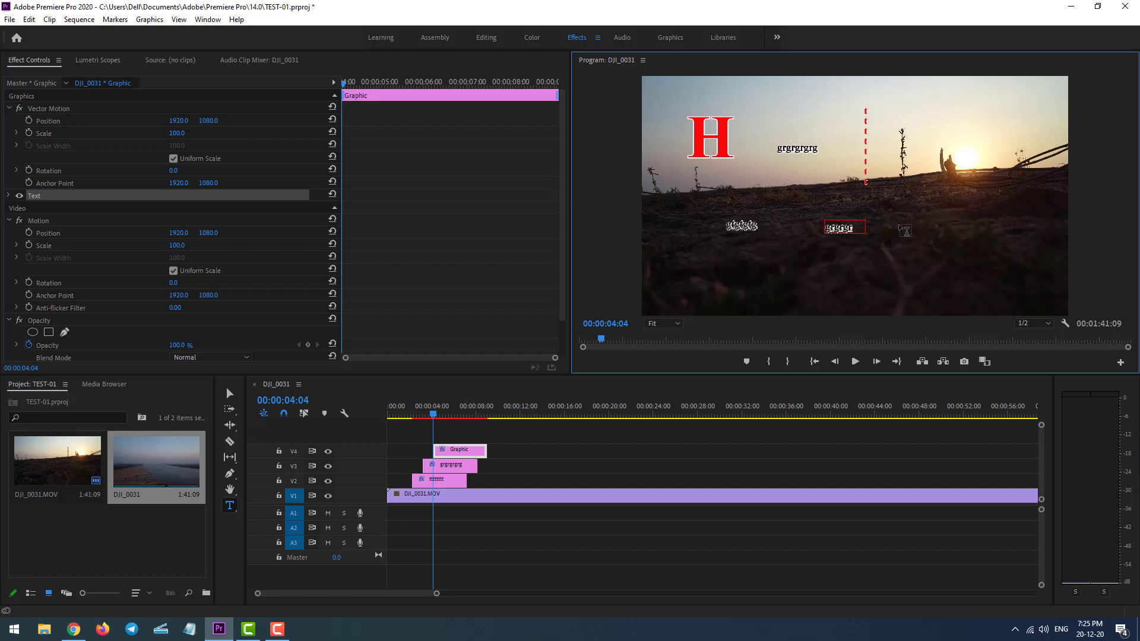